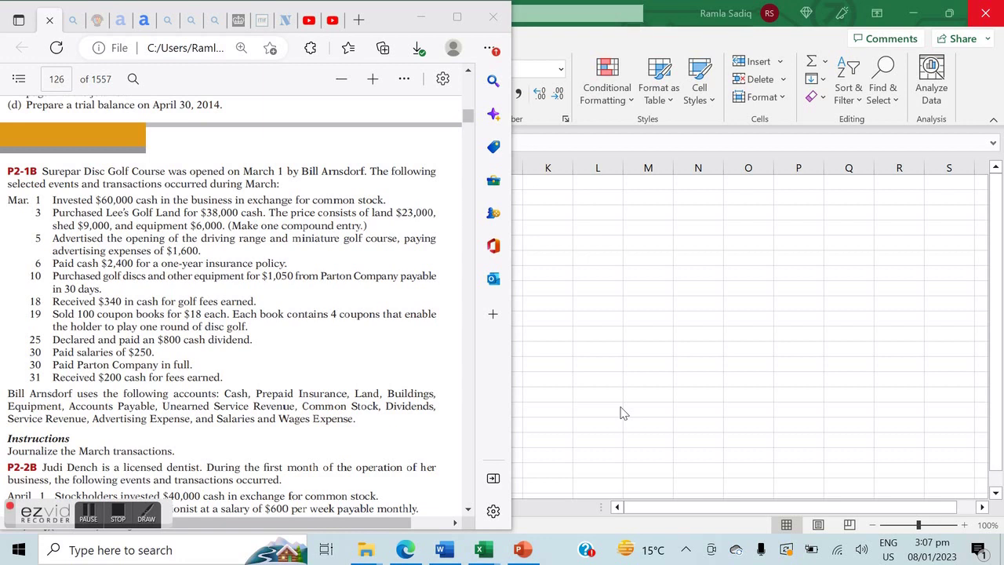
Step: Bring problem P2-1B into view in the PDF and fit the workbook window beside it at full screen height
scroll(232, 314, "left", 3)
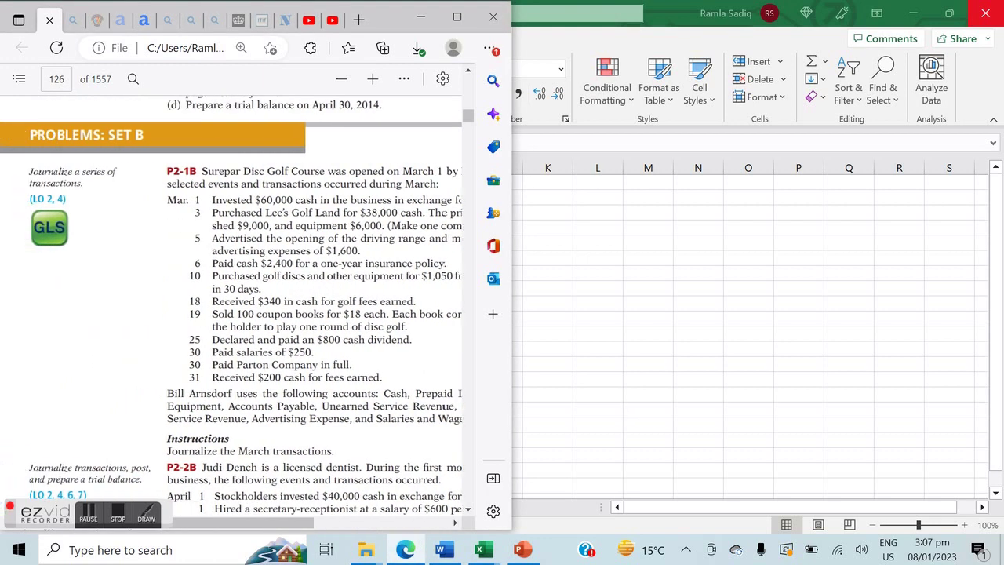
scroll(233, 313, "right", 3)
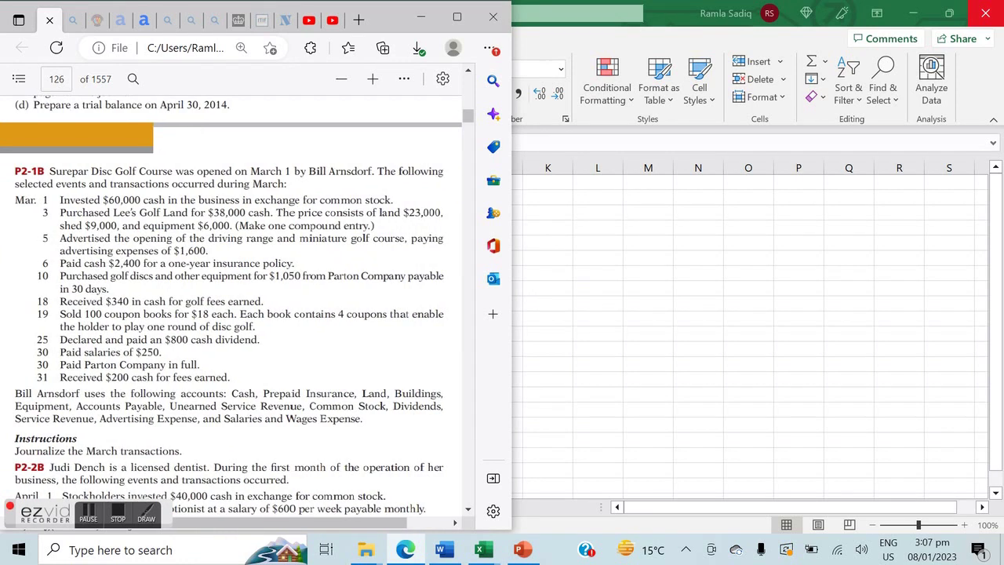
scroll(232, 306, "down", 1)
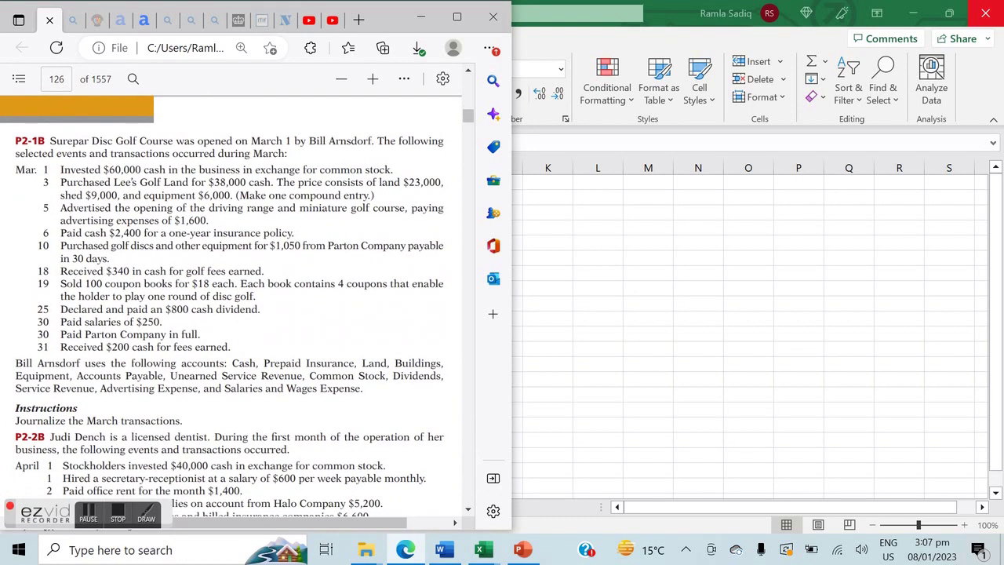
left_click(598, 272)
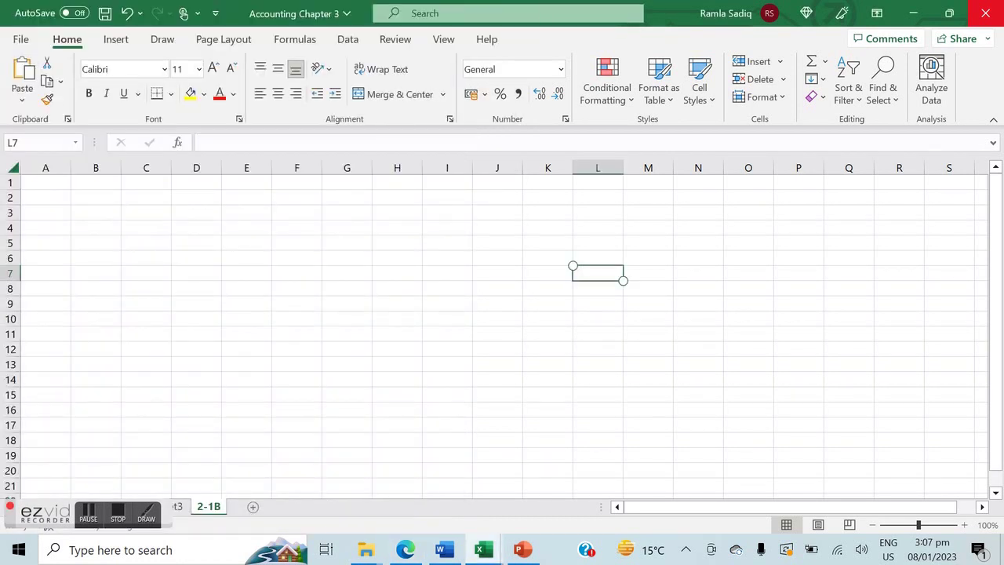
left_click(949, 13)
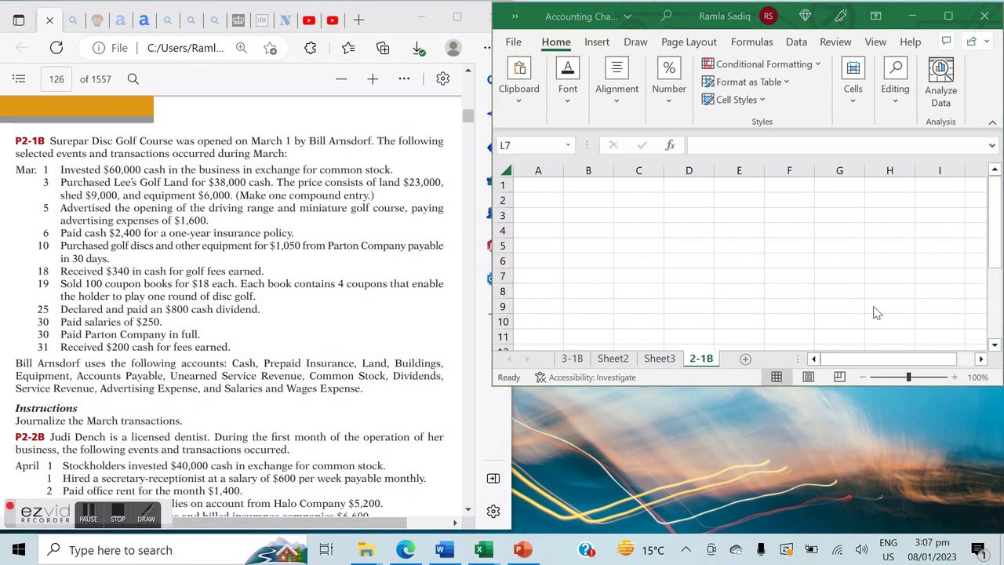
double_click(717, 384)
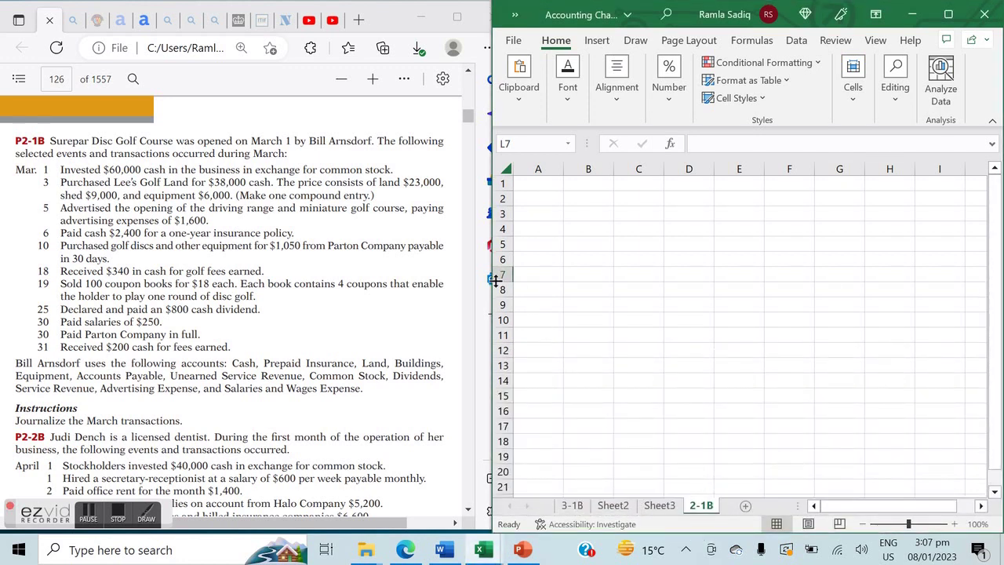
Step: Enter the headers Date, Journal, Debit and Credit in A1:D1 of sheet 2-1B and widen the Journal column
left_click(549, 184)
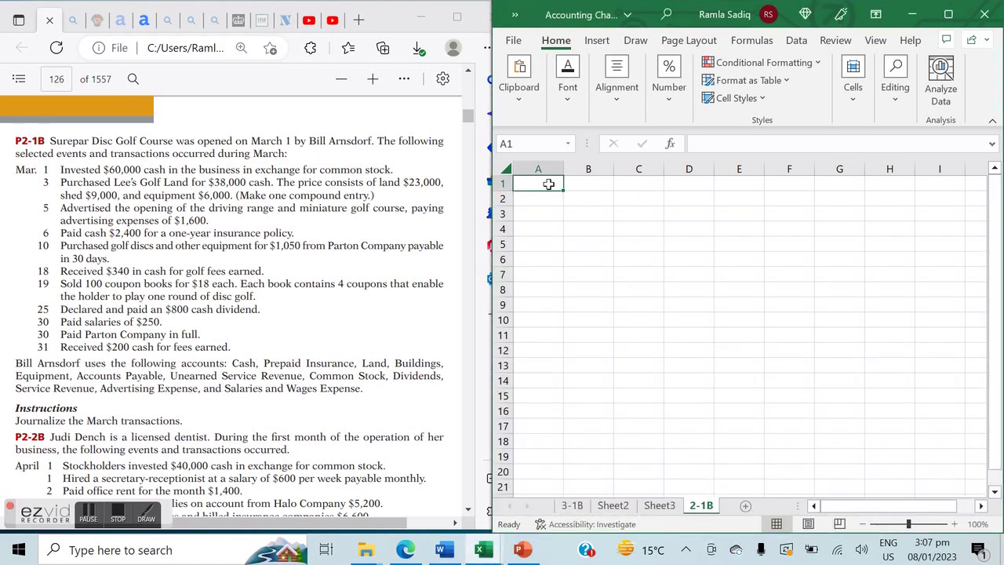
type("D")
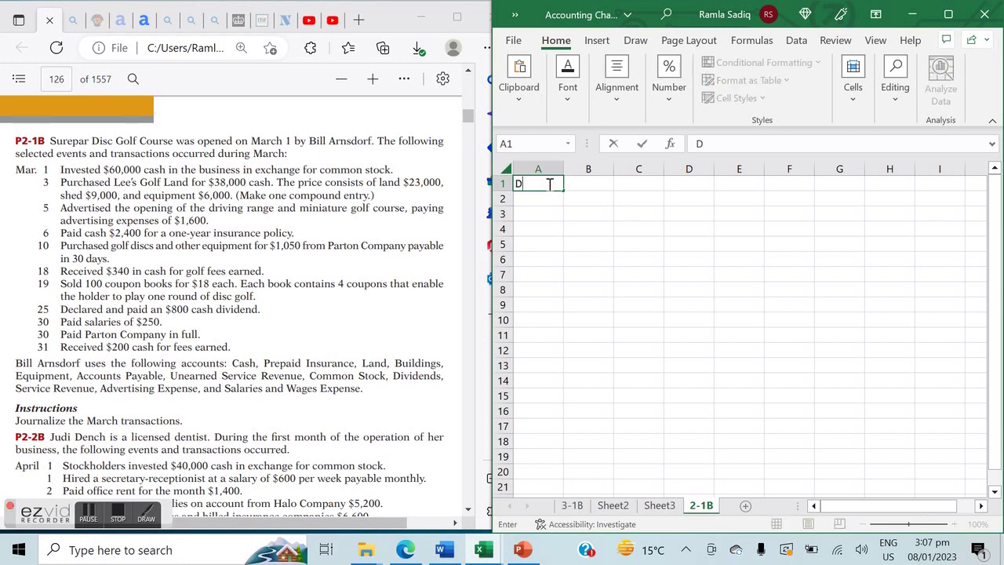
type("ate")
key("Tab")
type("Journal")
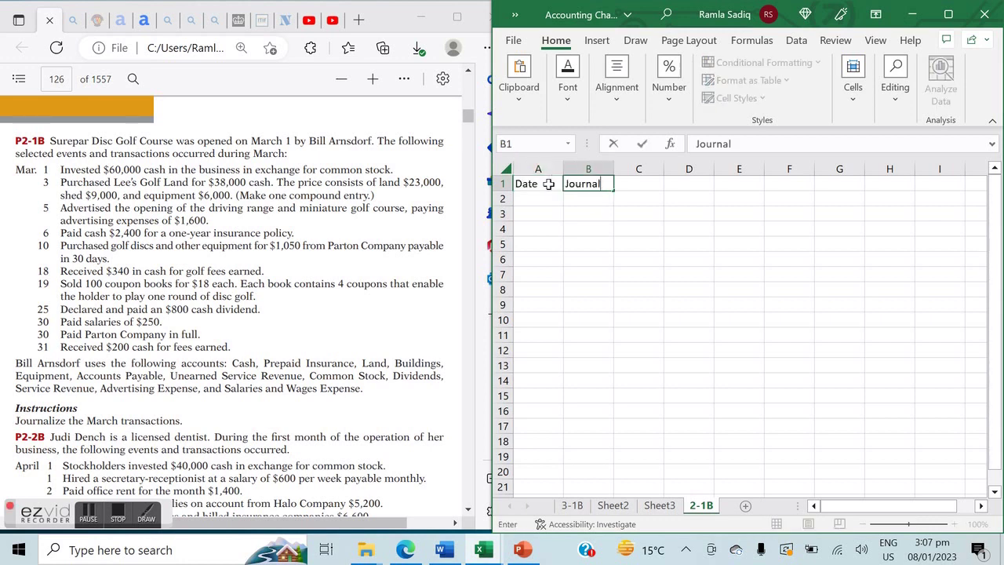
key("Tab")
type("D")
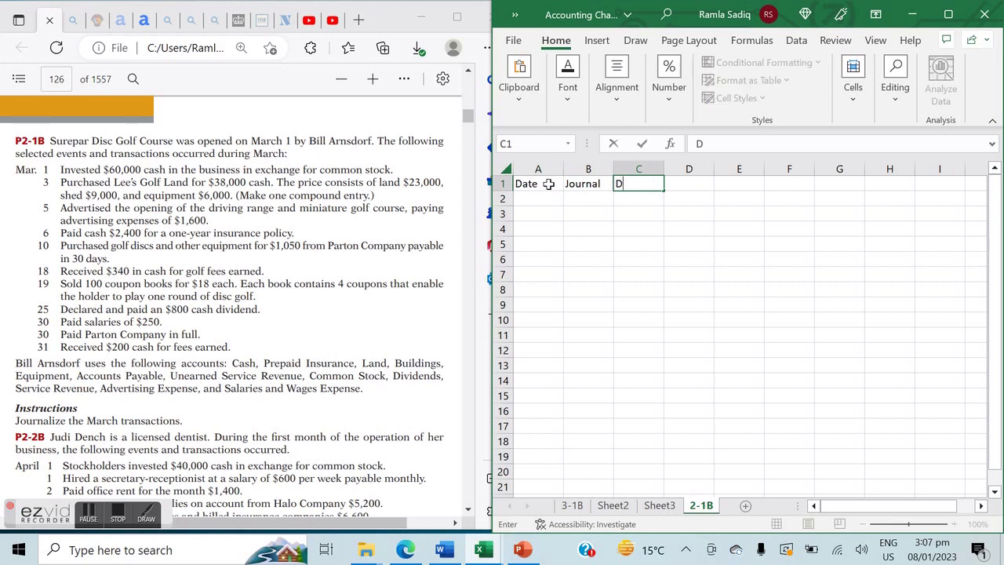
type("ebit")
key("Tab")
type("Cre")
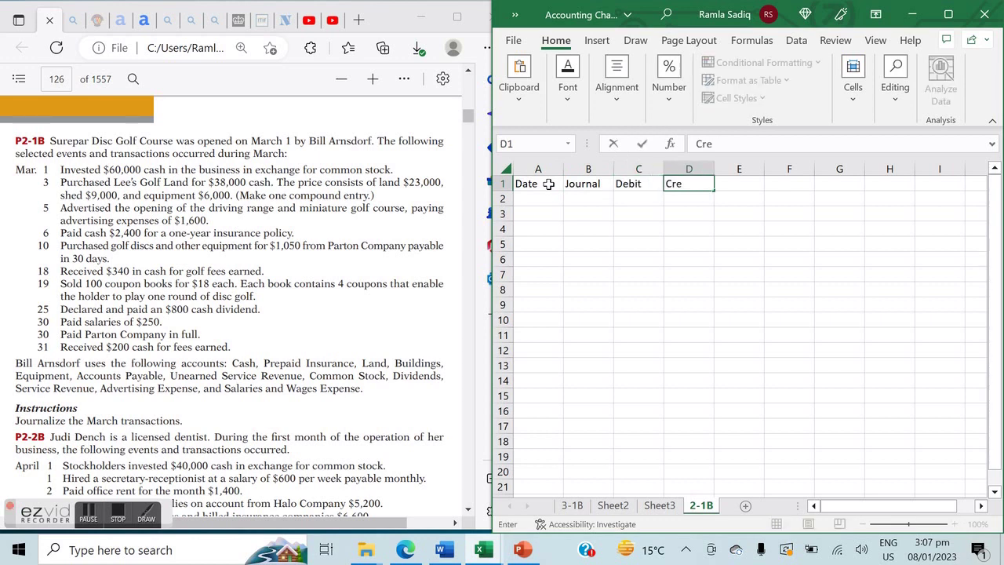
type("dit")
key("Return")
key("Left")
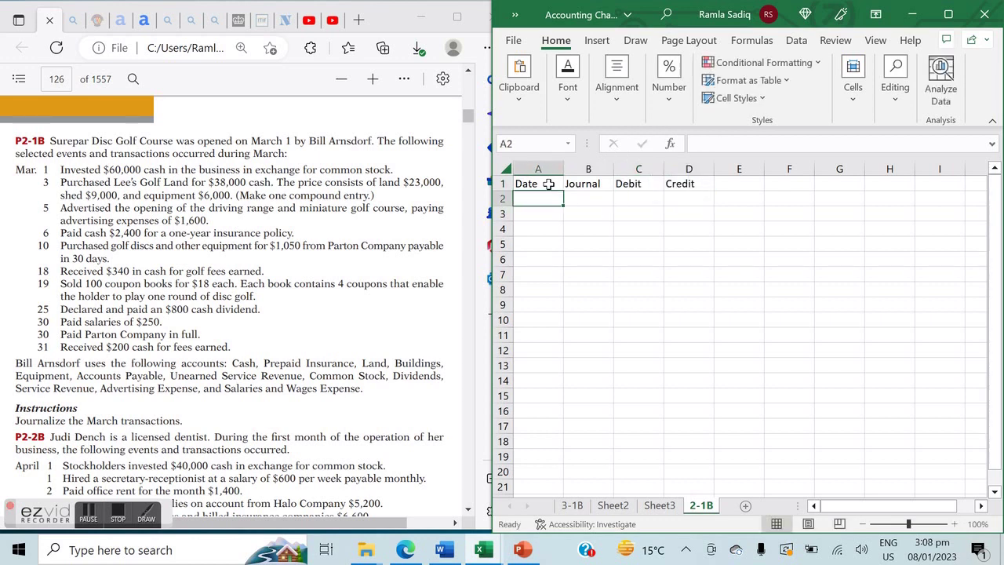
left_click_drag(615, 168, 764, 169)
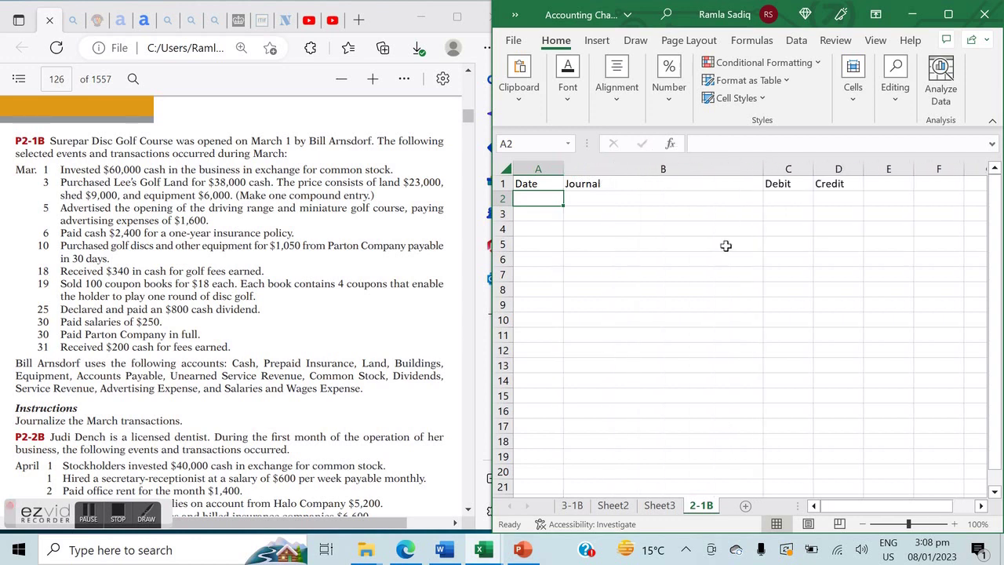
Step: Add a new sheet and enter the headings Debit in A1 and Credit in B1
left_click(746, 507)
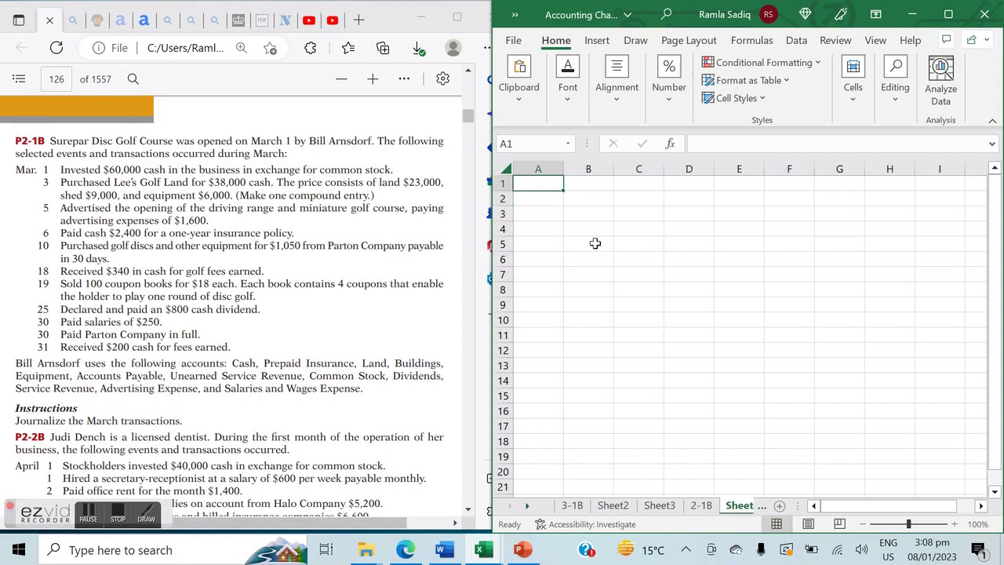
left_click(557, 204)
key("Up")
key("Down")
key("Up")
type("Debit")
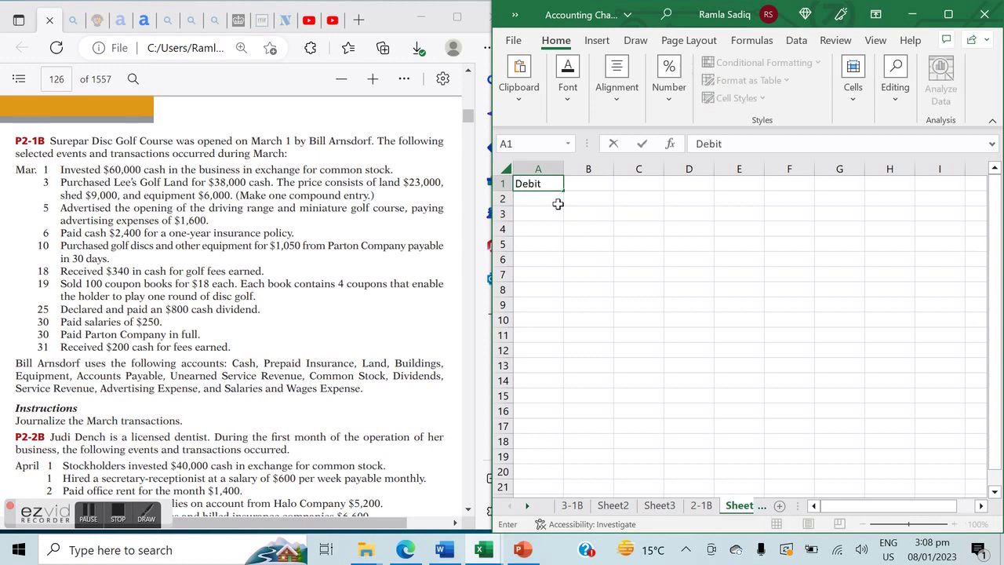
key("Tab")
type("Credit")
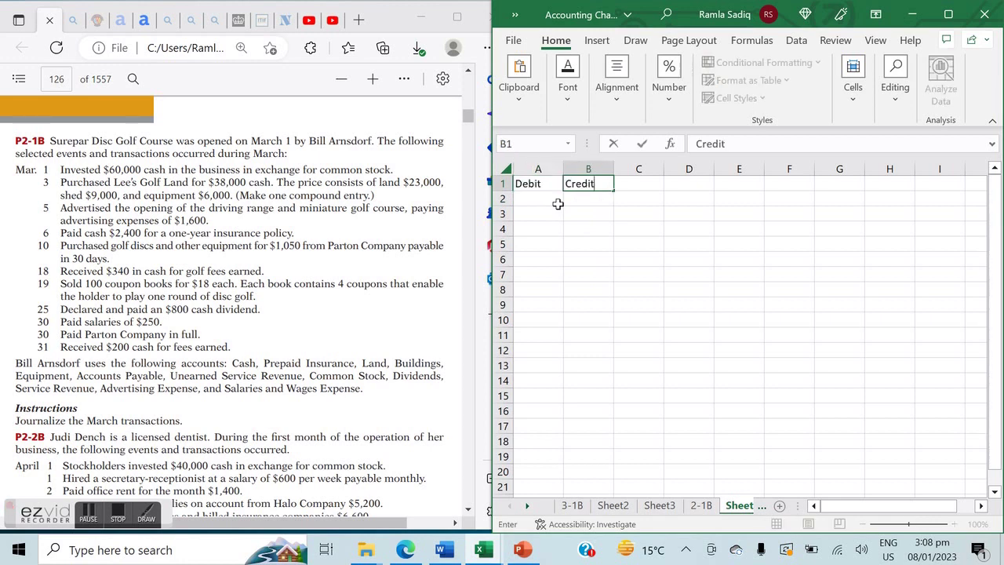
key("Return")
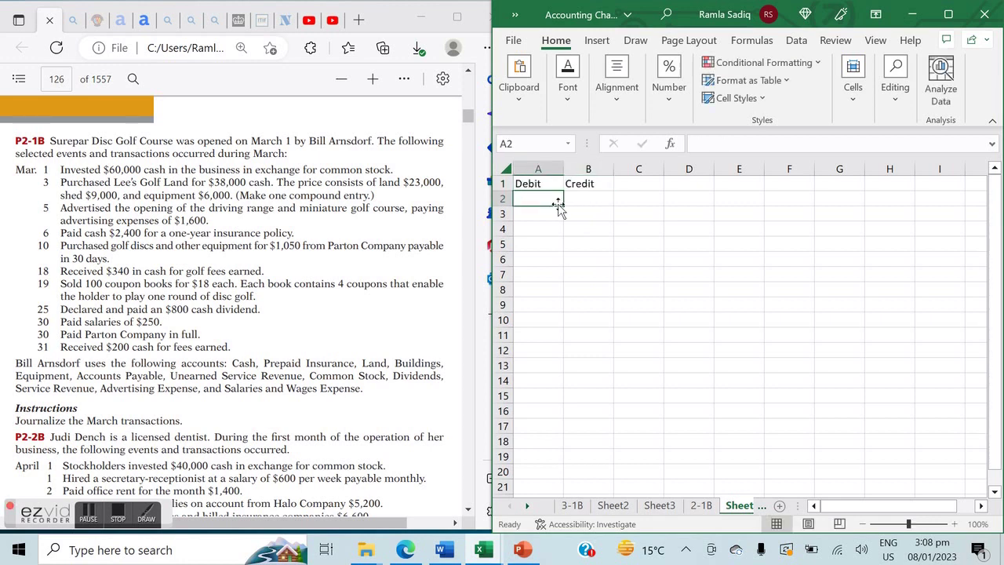
Step: Enter the asset rules: Asset inc under Debit in A2 and Asset dec under Credit in B2
type("Asset inc")
key("Tab")
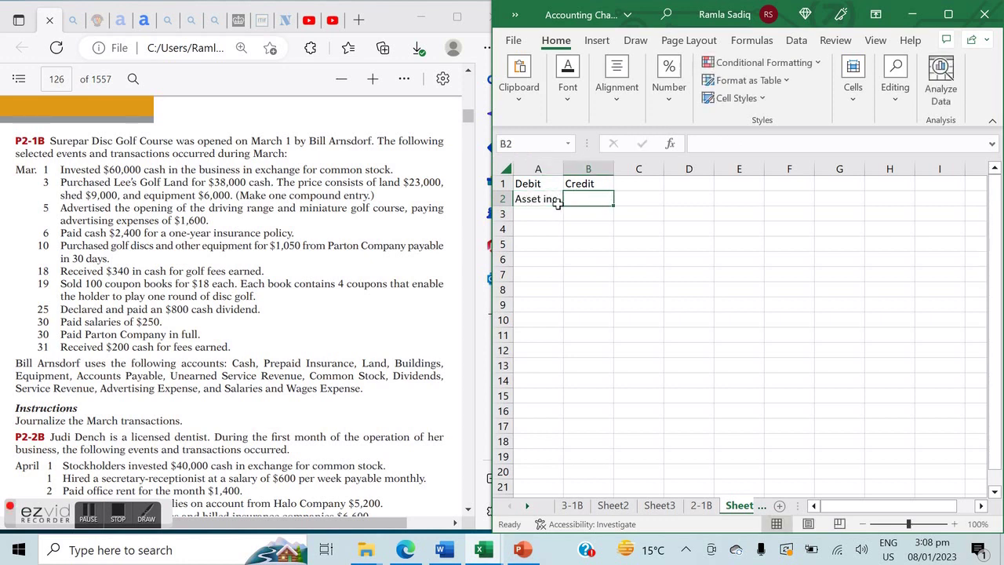
type("Asset dec")
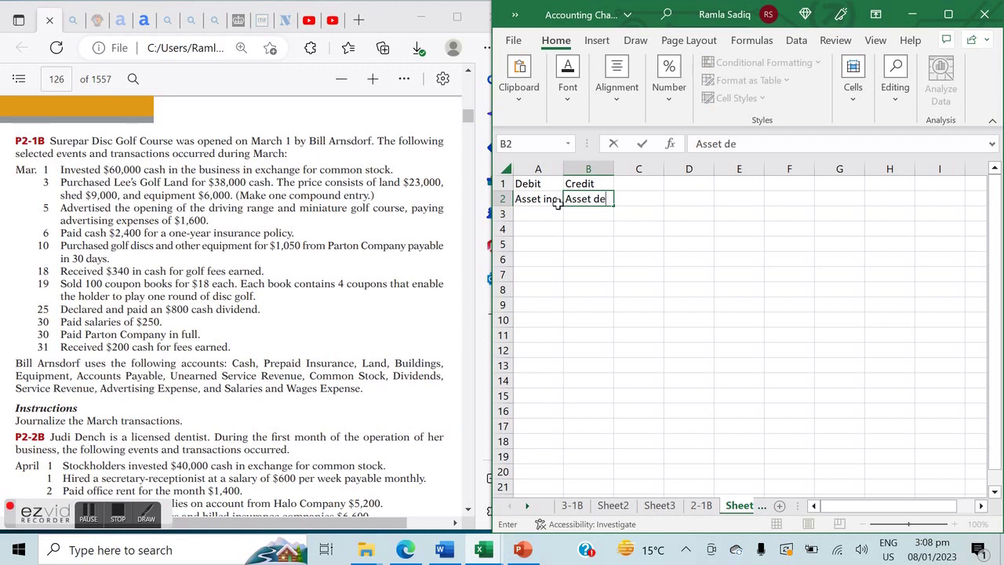
key("Return")
Step: Enter the liability rules: Liab inc under Credit in B3 and Liab dec under Debit in A3
key("Tab")
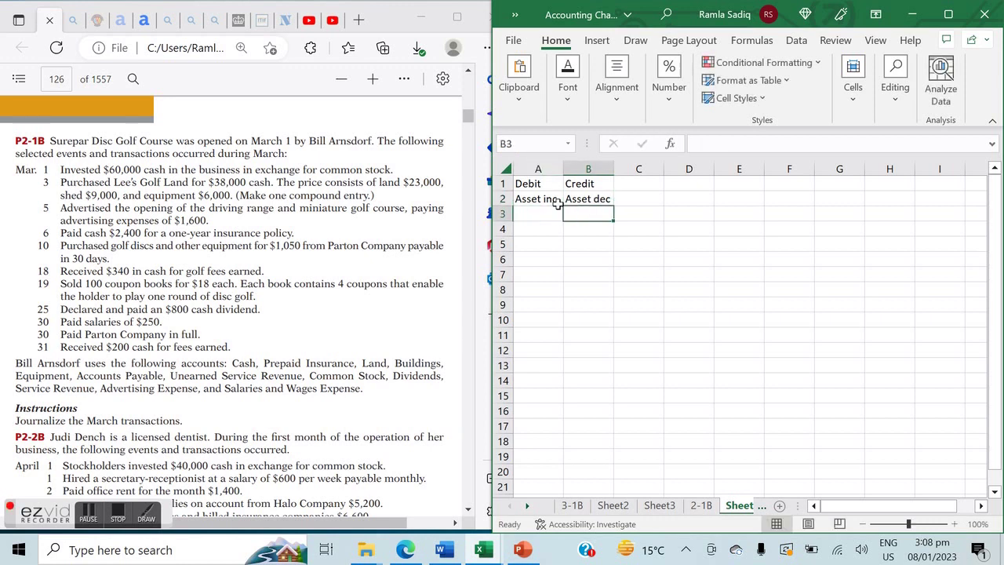
type("Liabili")
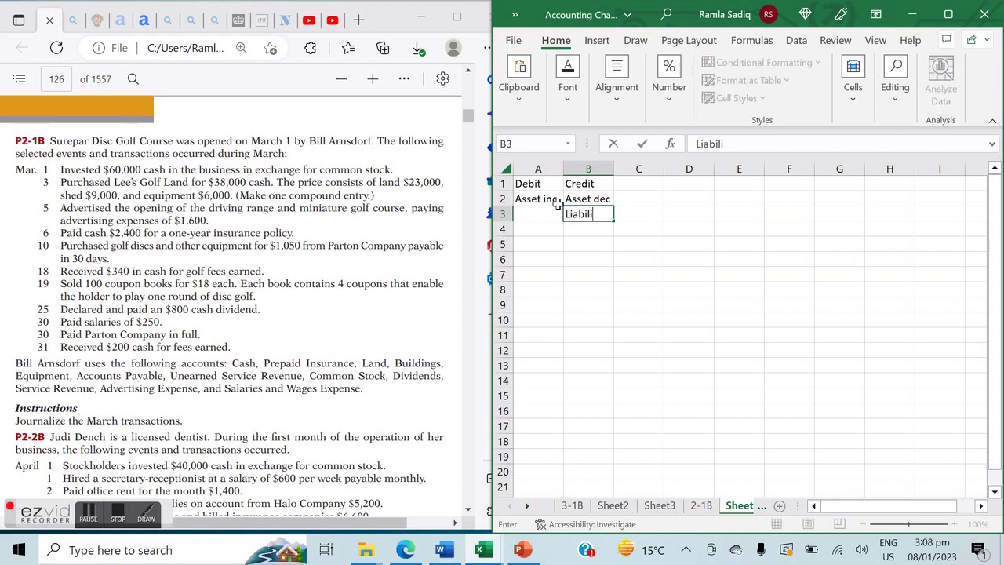
key("BackSpace")
type("inc")
key("Return")
key("Up")
key("Up")
key("Down")
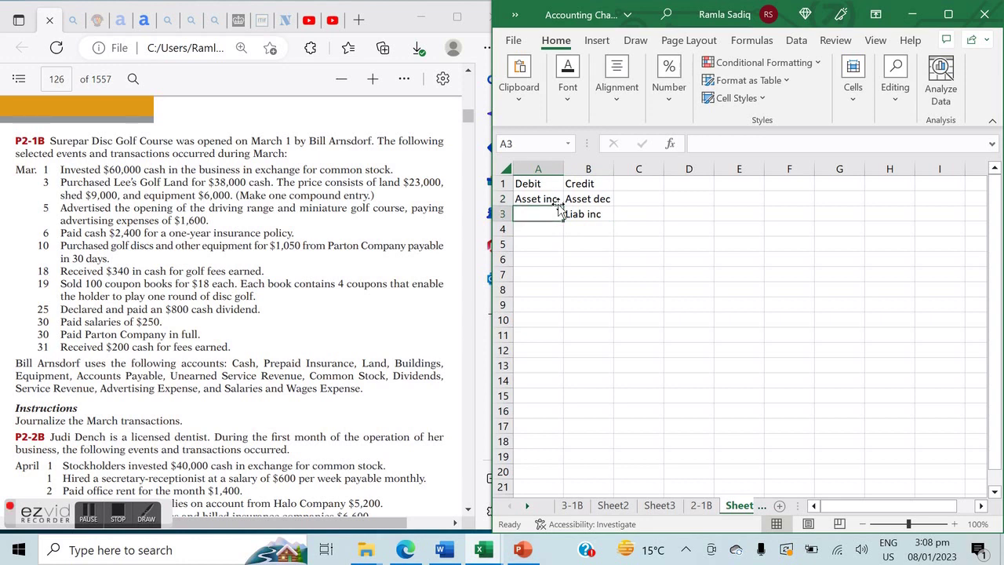
type("Liab dec")
key("Return")
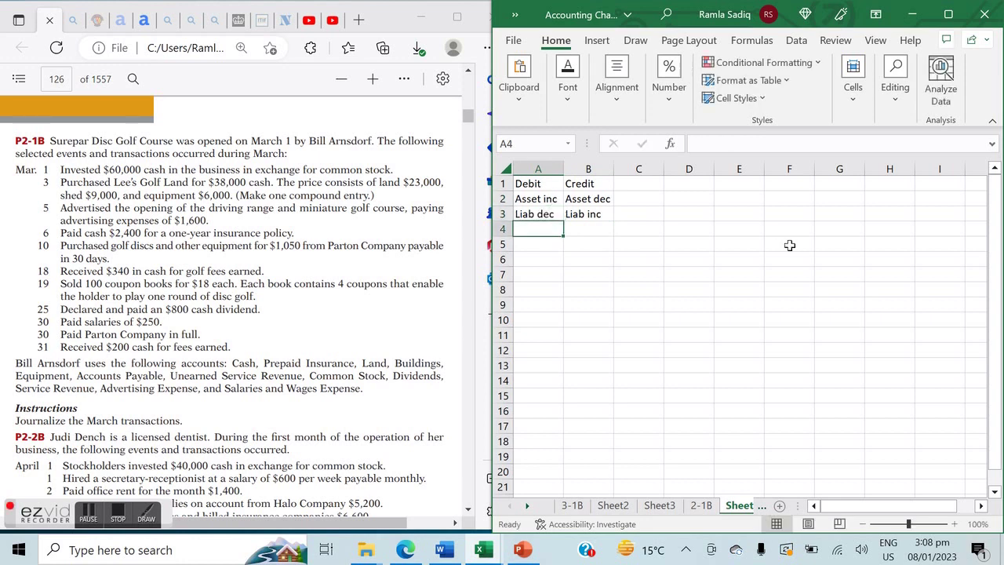
Step: Enter the equity rules: Equity inc under Credit in B4 and Equity dec under Debit in A4
key("Right")
type("Equity")
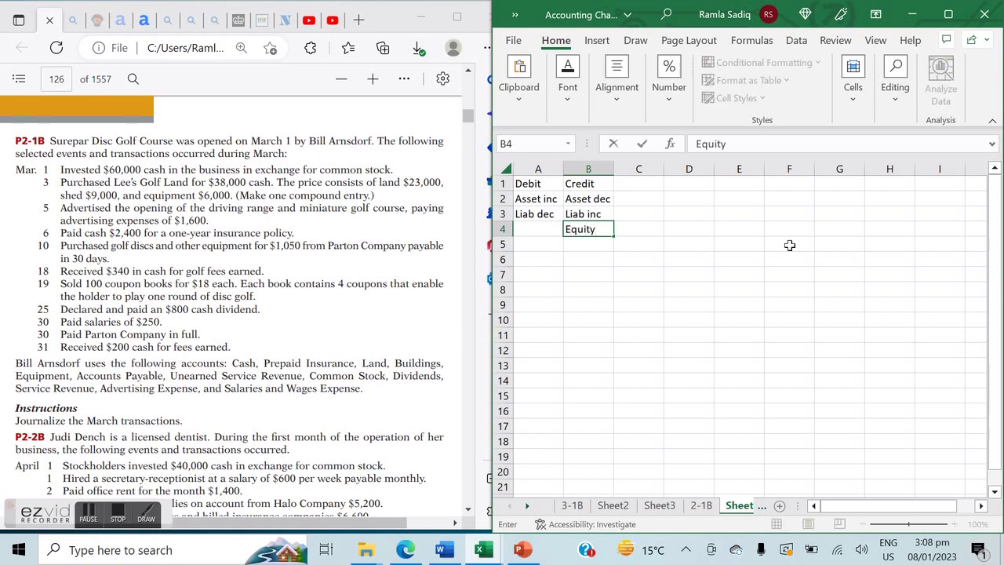
key("Right")
key("Left")
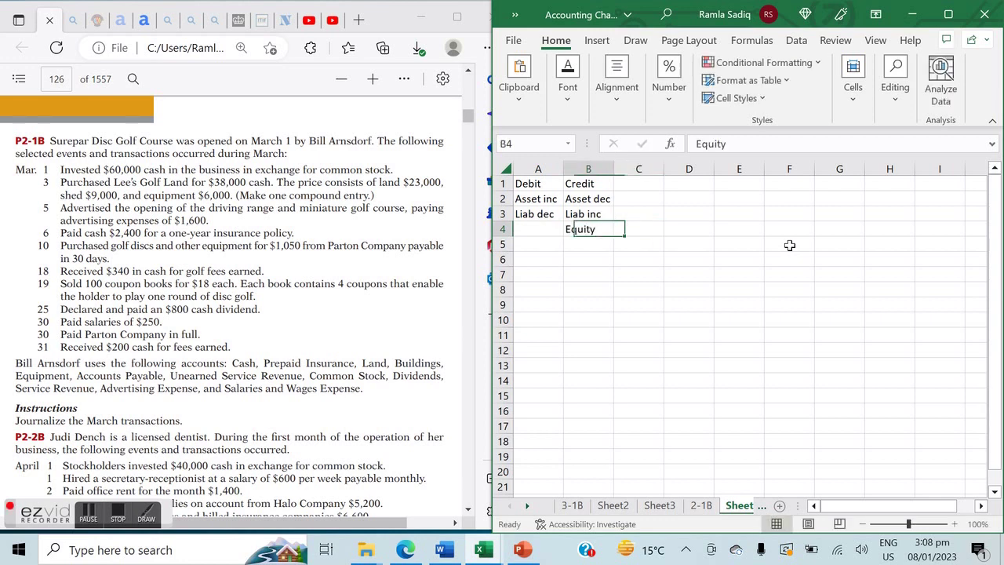
left_click(771, 142)
type("inc")
key("Return")
key("Left")
key("Up")
type("E")
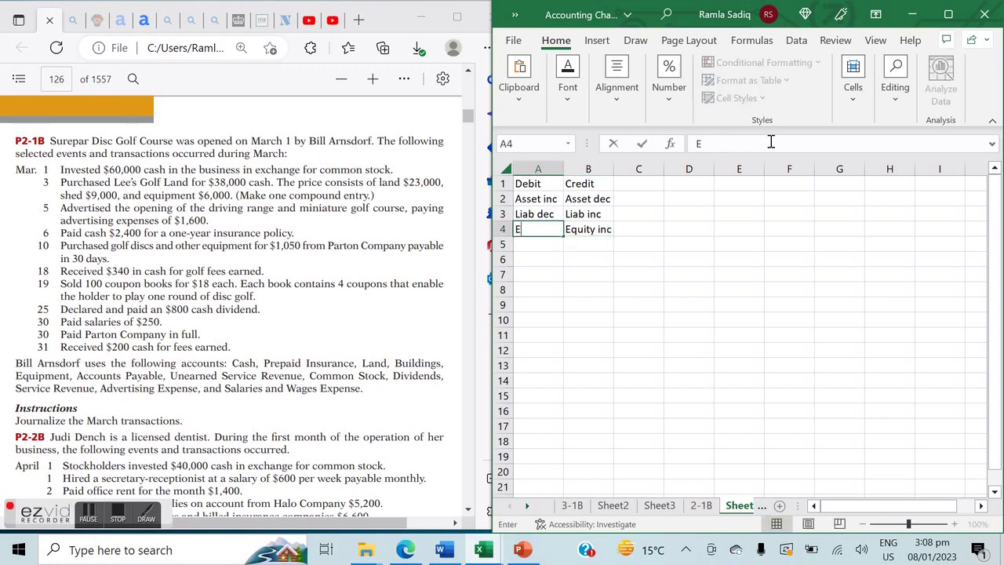
type("quity dec")
key("Return")
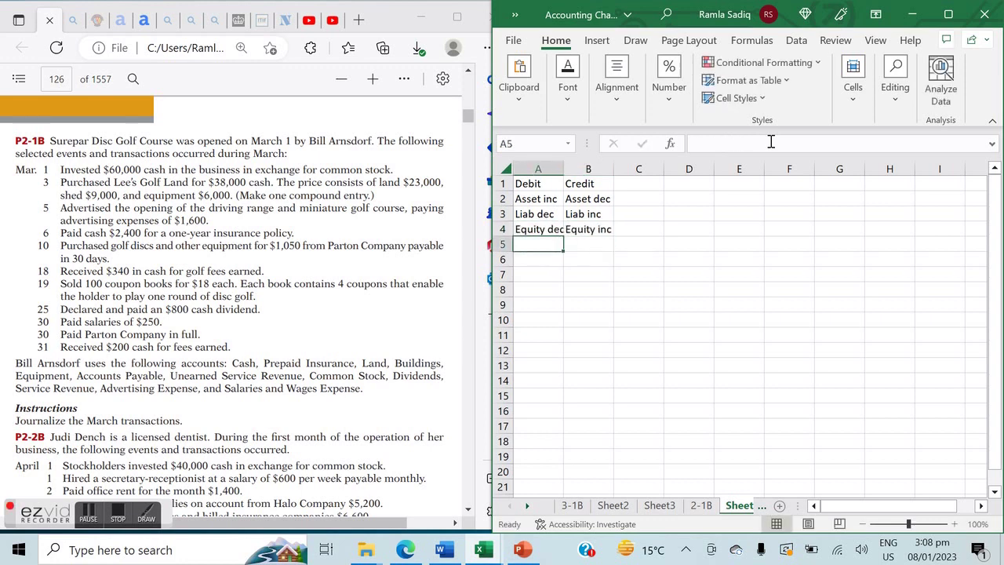
Step: Enter the revenue rule Rev inc under Credit in B5
key("Right")
type("Revenue")
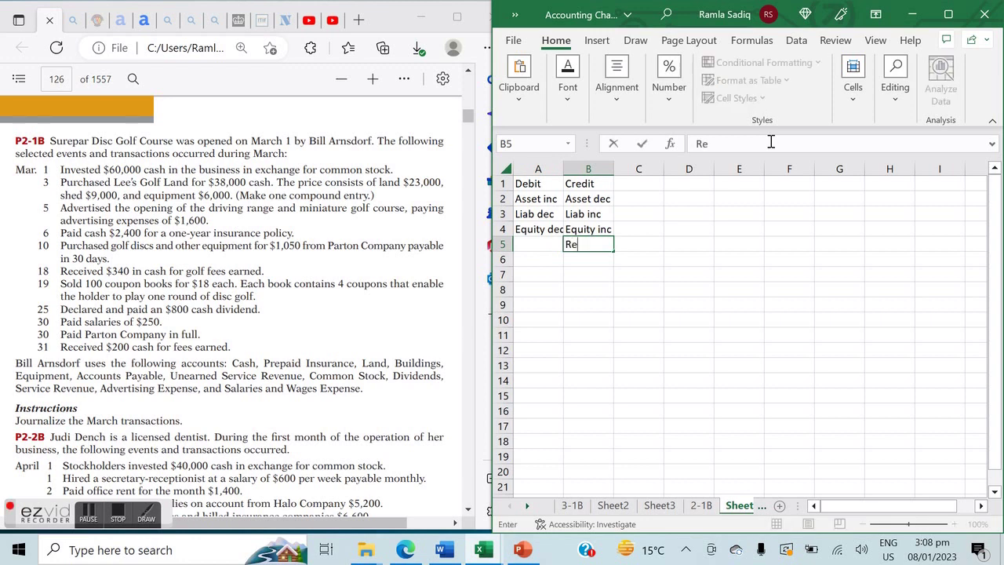
key("BackSpace")
key("BackSpace")
key("BackSpace")
key("BackSpace")
type("inc")
key("Return")
Step: Enter the expense and dividend rules under Debit: Exp inc in A5 and Div inc in A6
key("Up")
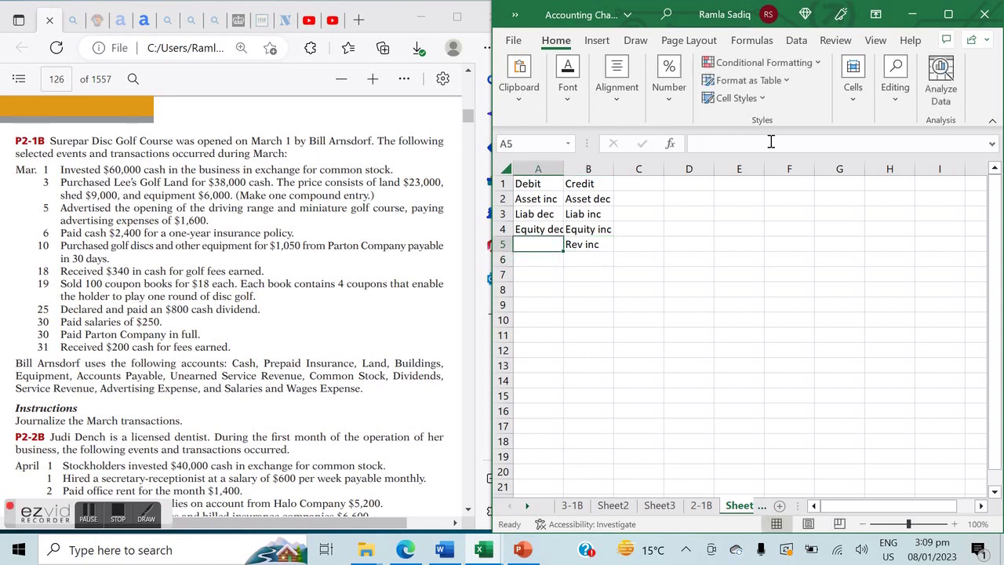
type("Exp")
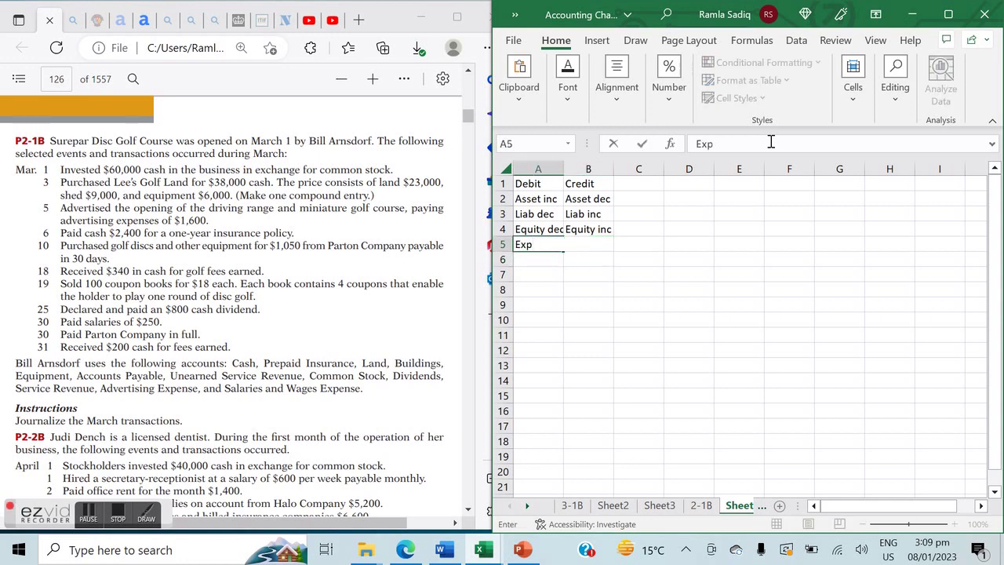
type(" inc")
key("Return")
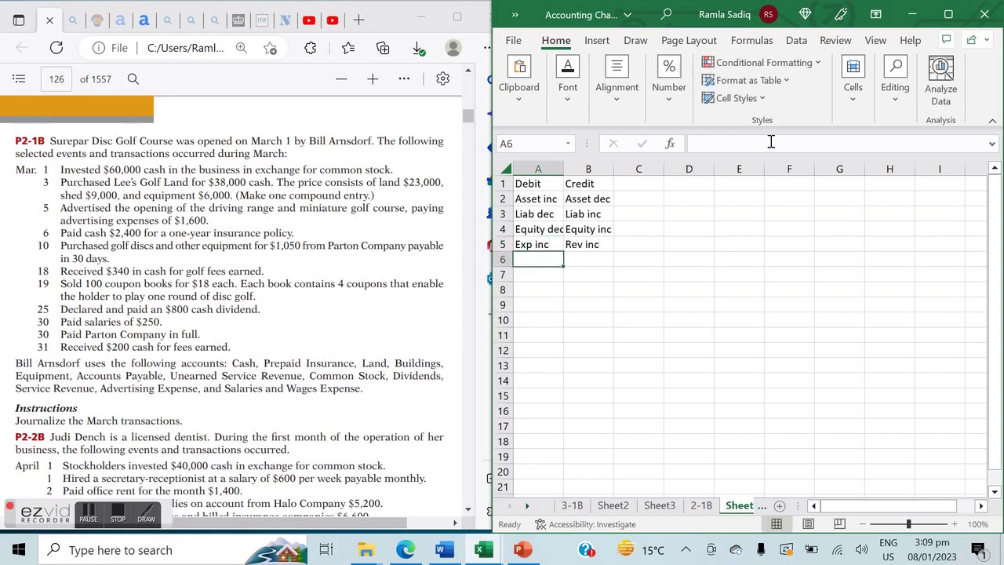
type("Div inc")
key("Return")
Step: Review the debit and credit rules for assets, liabilities, equity, expenses, revenue and dividends cell by cell
key("Up")
key("Up")
key("Up")
key("Up")
key("Up")
key("Down")
key("Down")
key("Down")
key("Right")
key("Up")
key("Up")
key("Up")
key("Left")
key("Down")
key("Down")
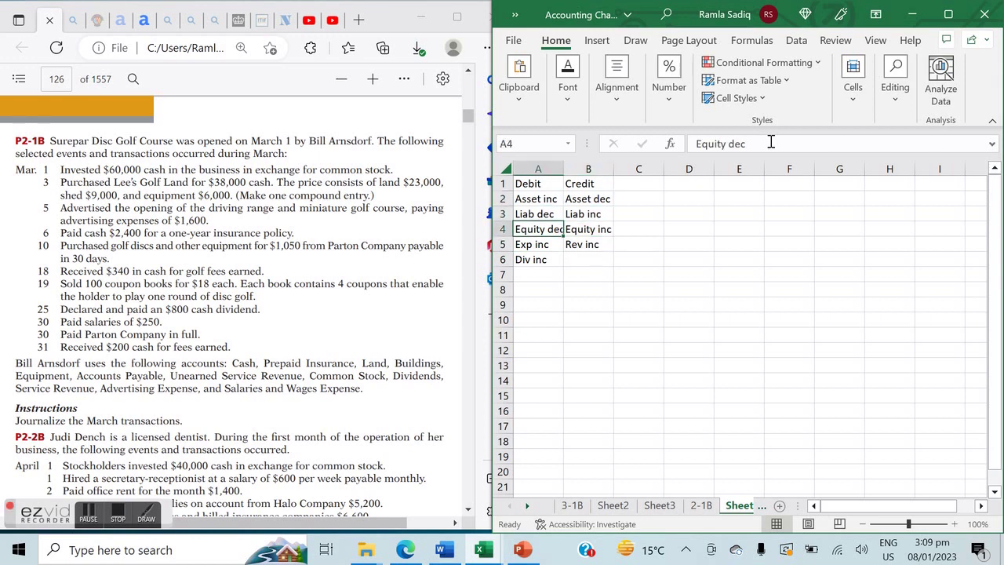
key("Down")
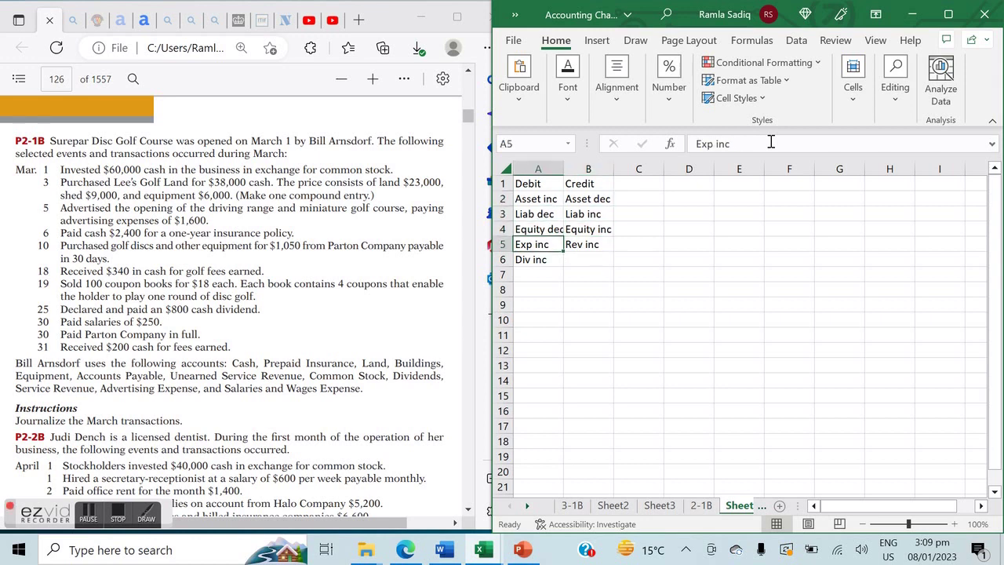
key("Down")
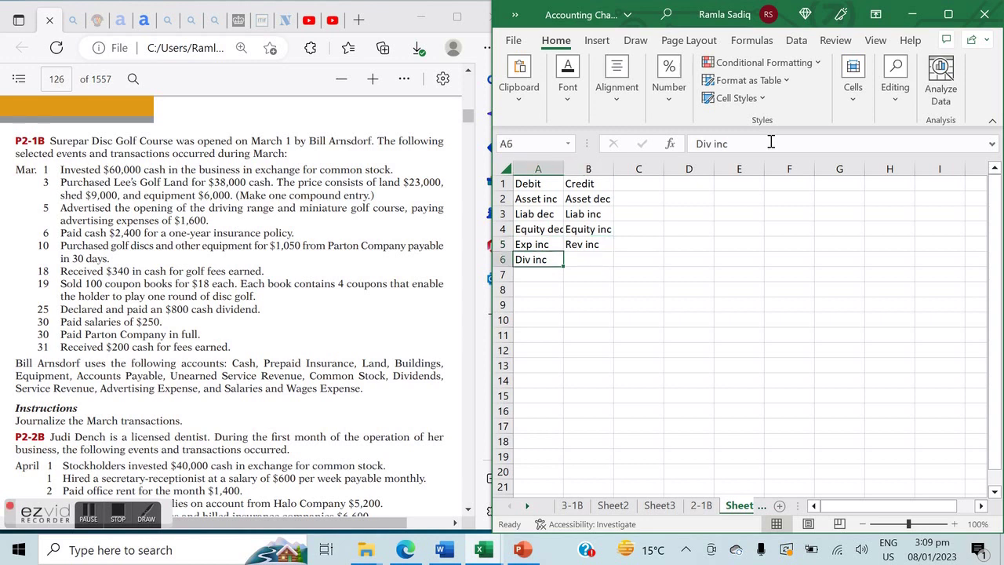
key("Up")
key("Up")
key("Up")
key("Up")
key("Up")
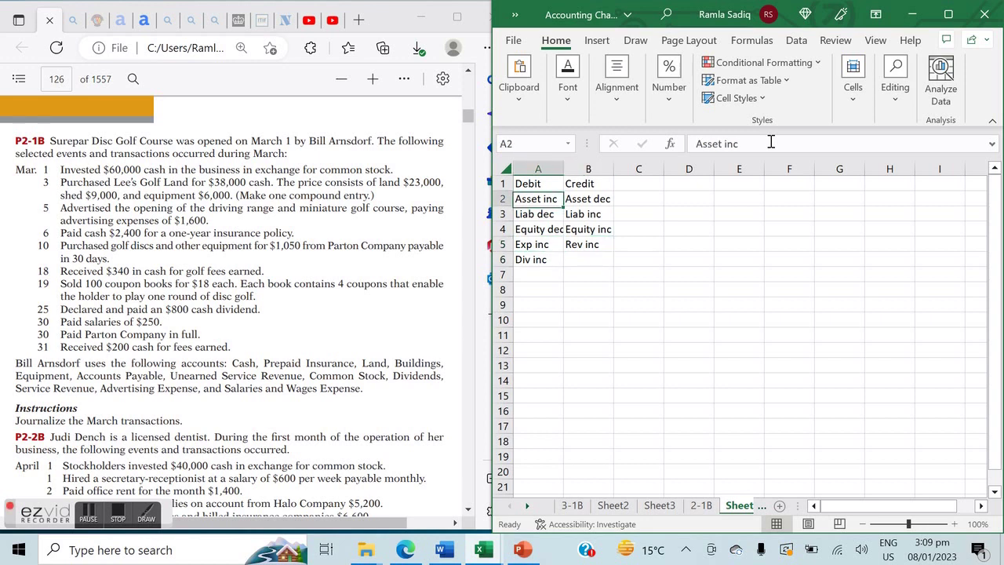
Step: Go over the rules again for liabilities, equity, expenses and revenue, down to the dividend rule in A6
key("Right")
key("Down")
key("Down")
key("Left")
key("Down")
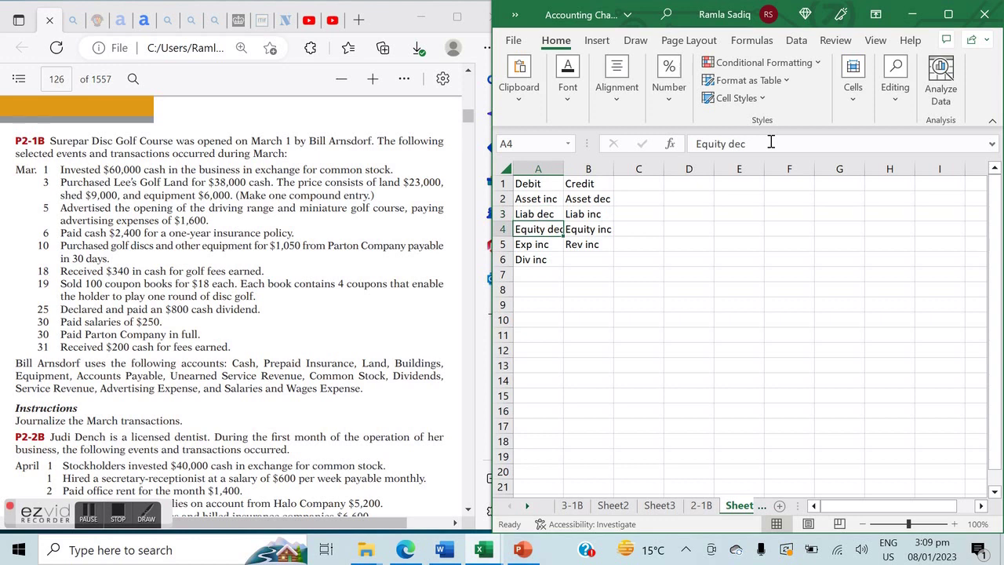
key("Down")
key("Right")
key("Left")
key("Down")
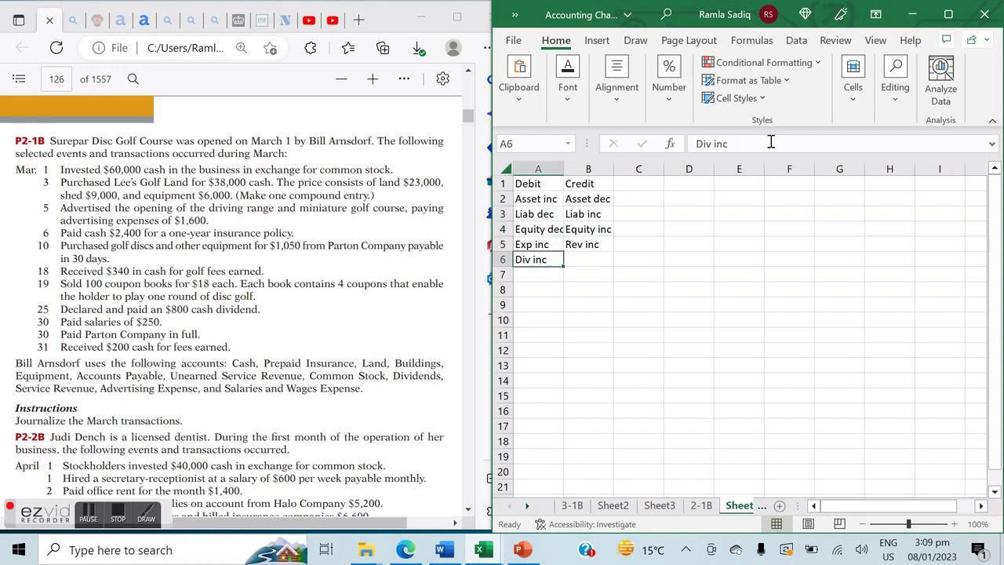
Step: Switch to sheet 2-1B and enter the date 1 March for the first transaction in A2
left_click(702, 505)
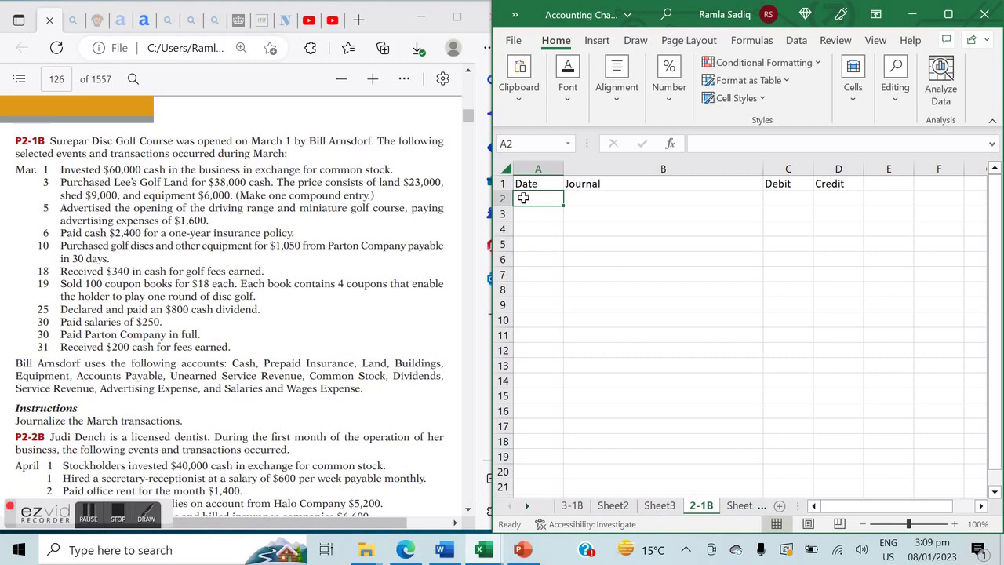
type("1-3-")
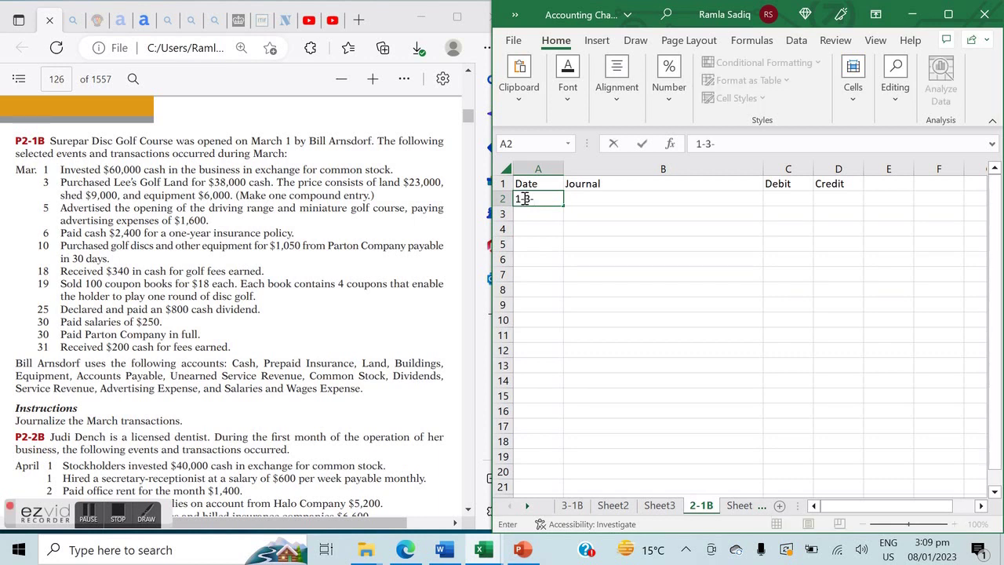
key("Return")
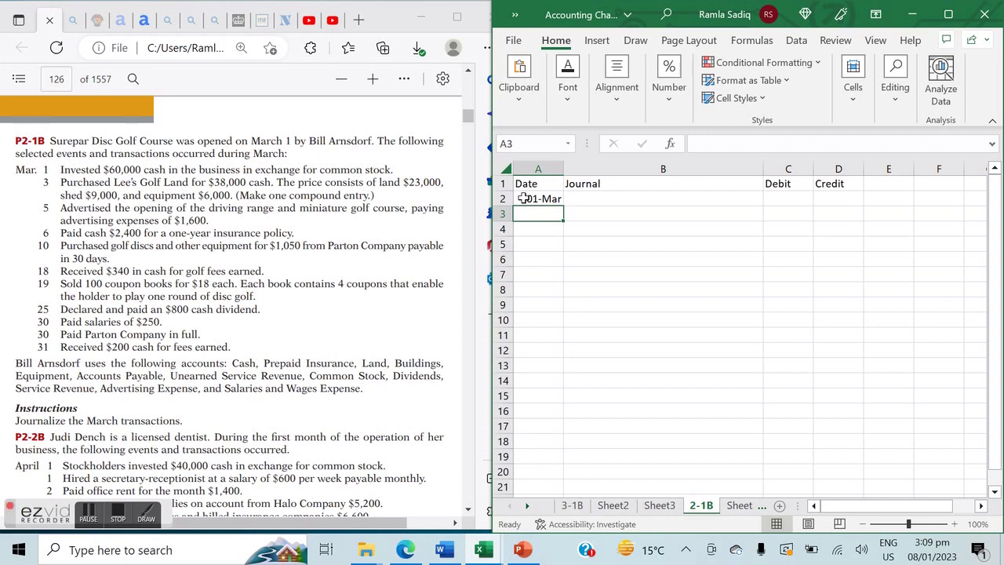
key("Up")
key("Right")
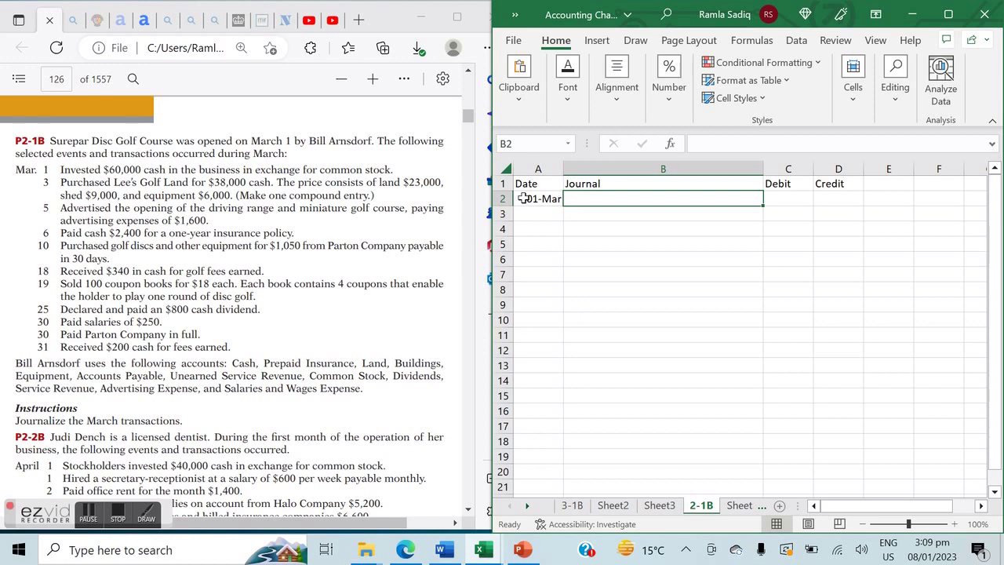
Step: Enter the accounts for the 1 March investment: Cash in B2 and an indented Common Stock in B3
type("Cash")
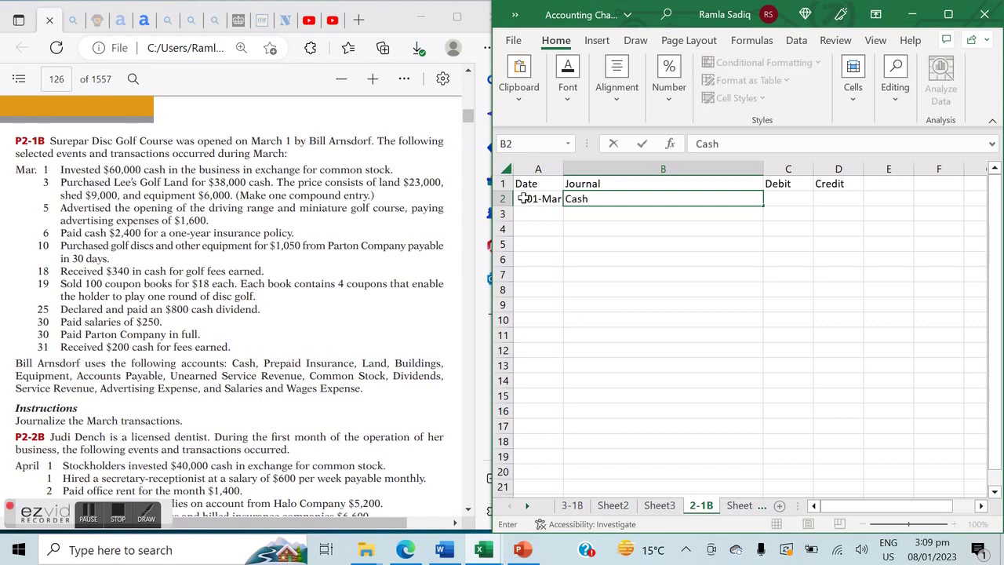
key("Return")
type("Commo")
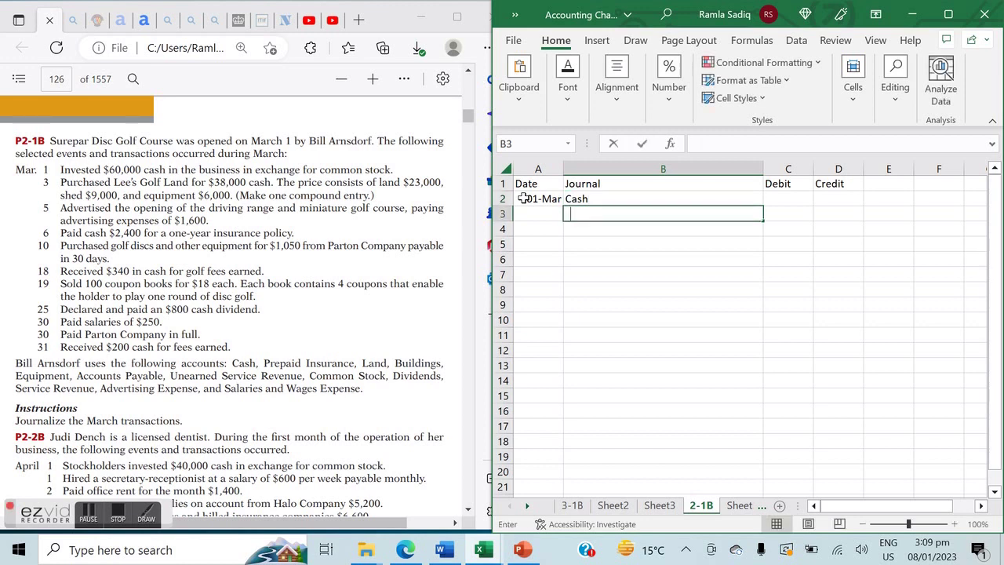
type("n Equity")
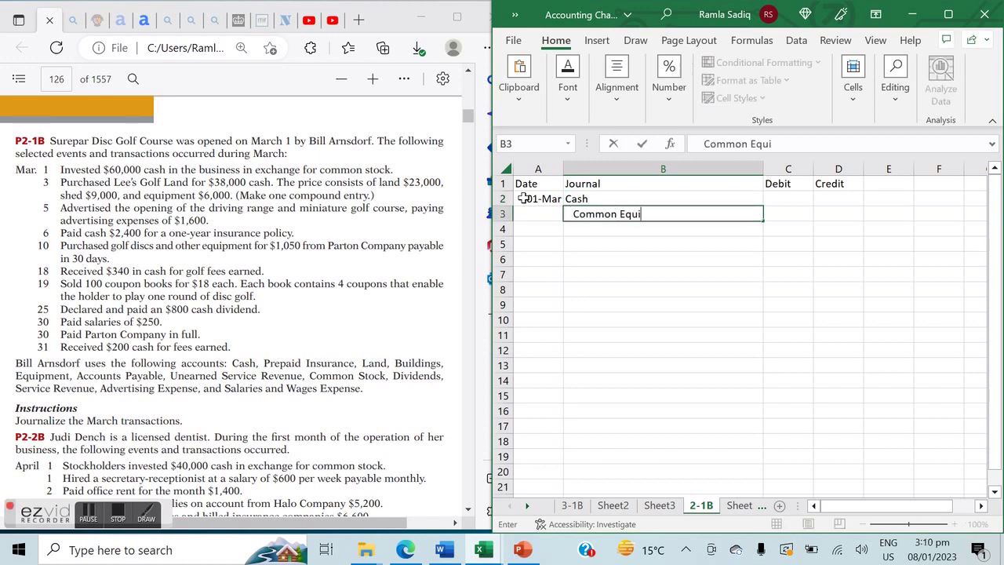
key("BackSpace")
key("BackSpace")
key("BackSpace")
key("BackSpace")
key("BackSpace")
key("BackSpace")
type("Stock")
key("Tab")
key("Up")
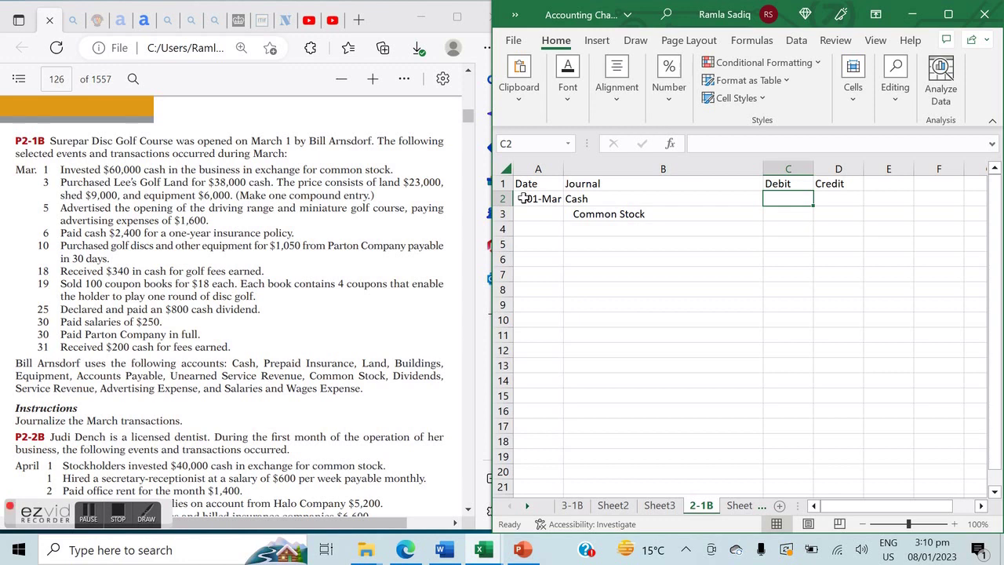
Step: Enter 60000 as the Cash debit in C2 and 60000 as the Common Stock credit in D3
type("60000")
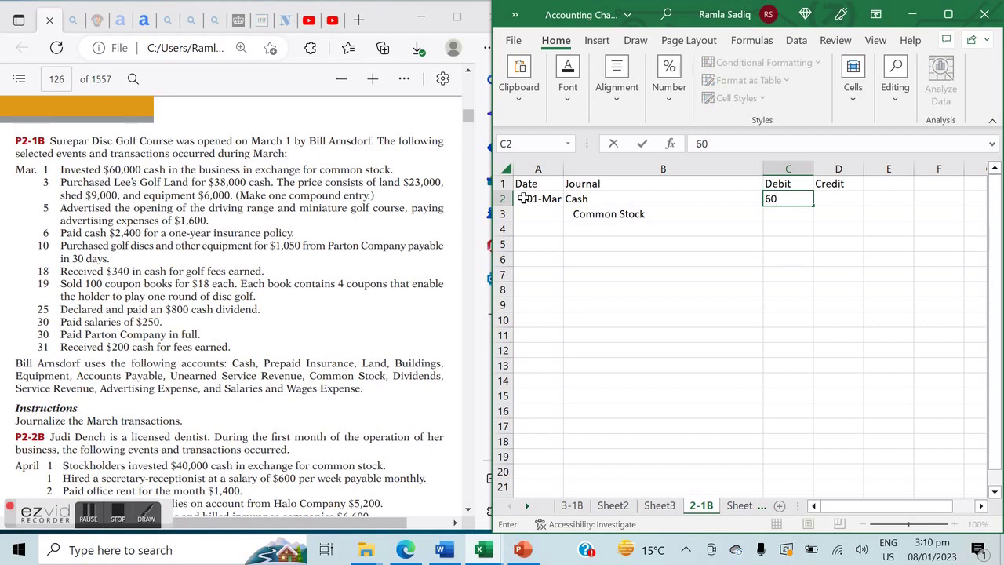
key("Return")
key("Right")
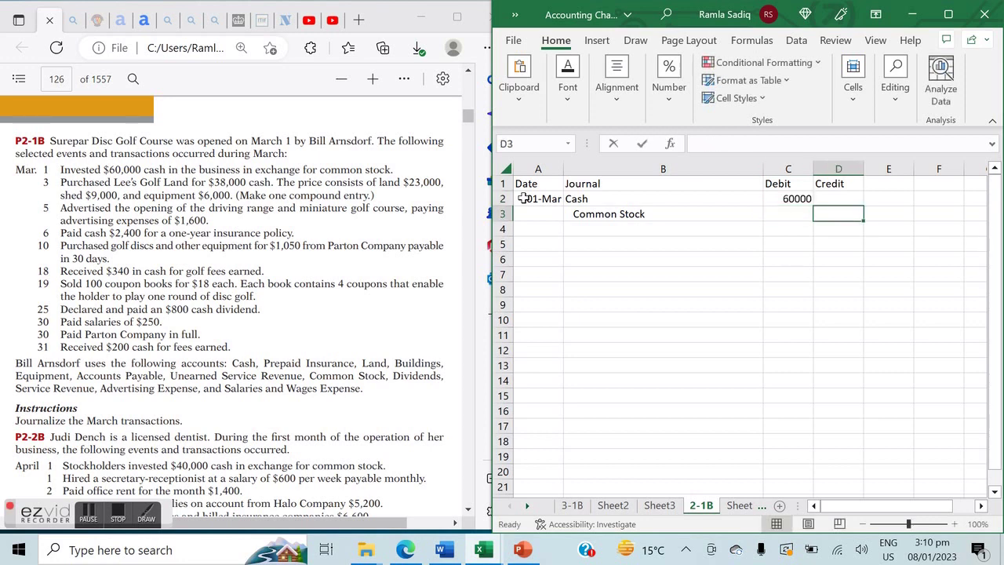
type("60000")
key("Return")
Step: Apply the comma number style to the whole Debit and Credit columns C and D
key("Up")
key("Left")
key("Up")
key("shift+Down")
key("shift+Right")
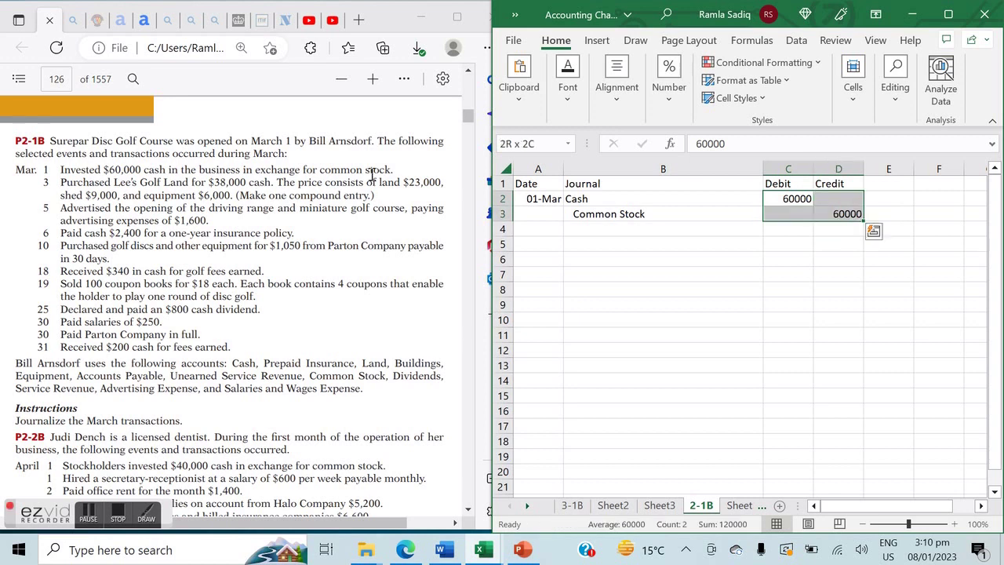
left_click_drag(790, 168, 839, 167)
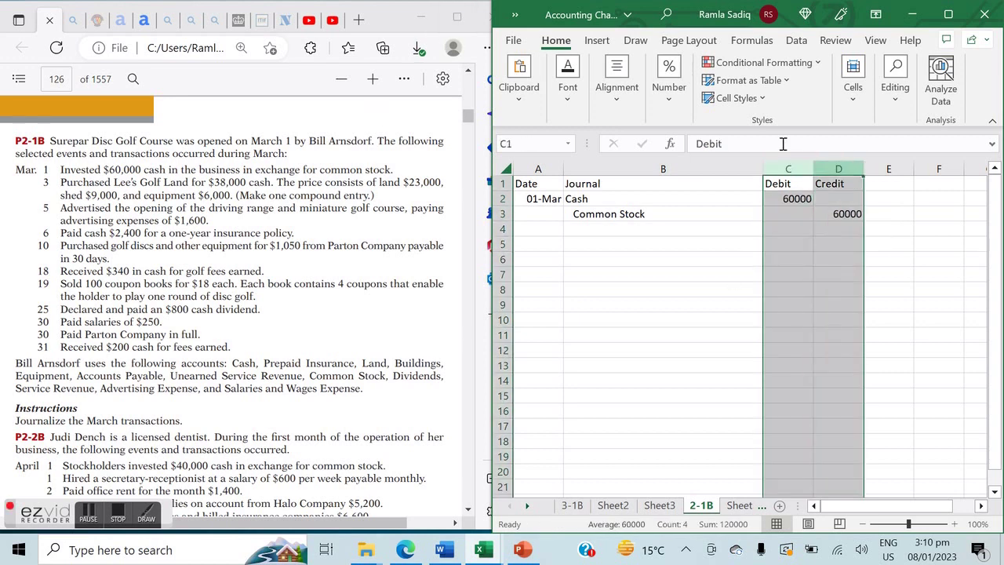
left_click(659, 117)
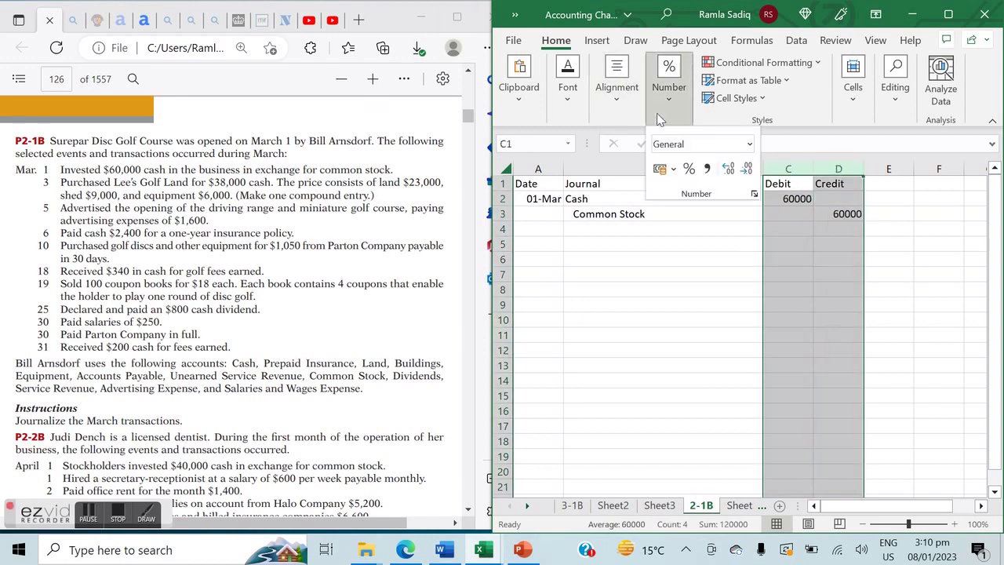
left_click(707, 169)
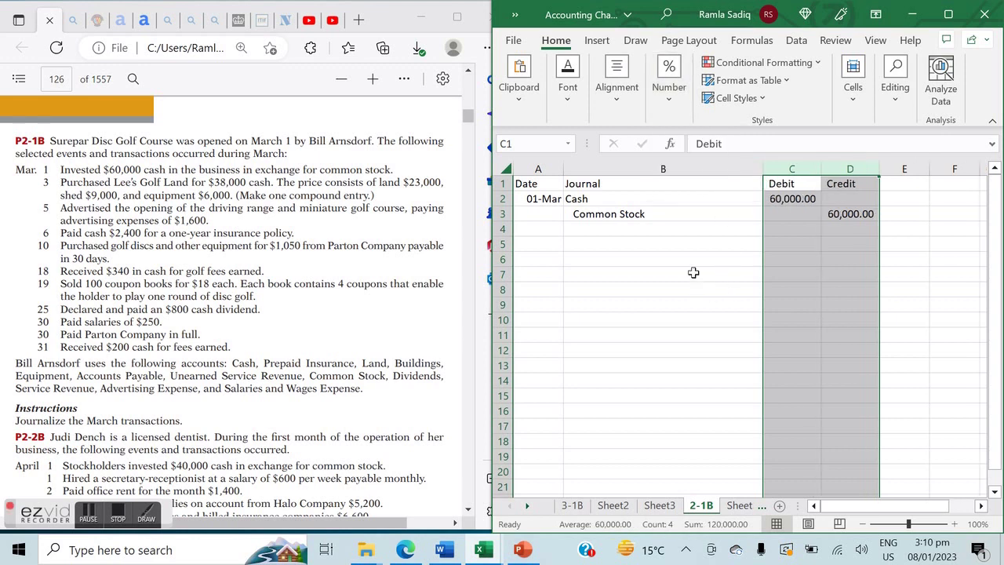
left_click(625, 242)
Step: Enter the date 3 March for the second transaction in A4
left_click(541, 227)
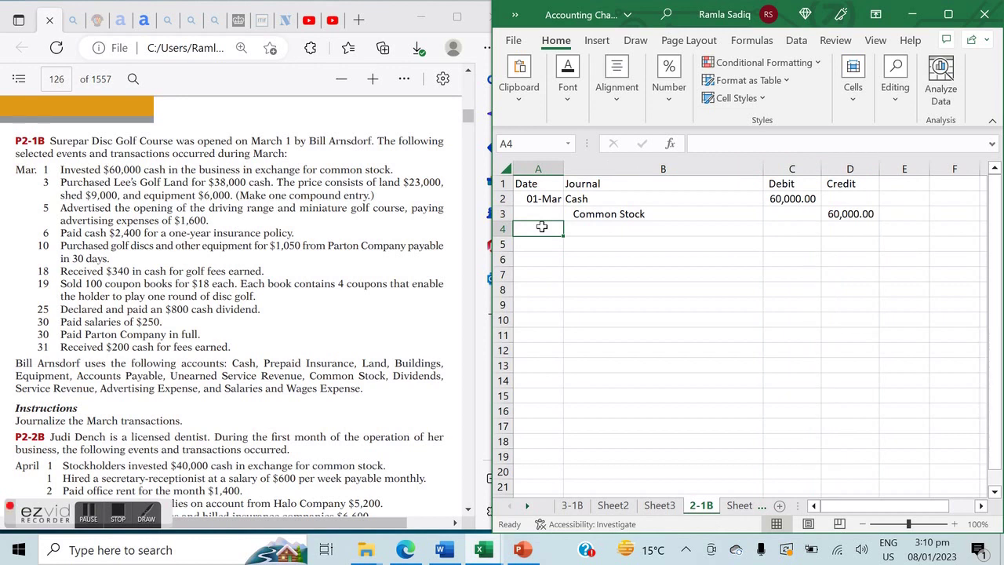
type("3-")
type("3")
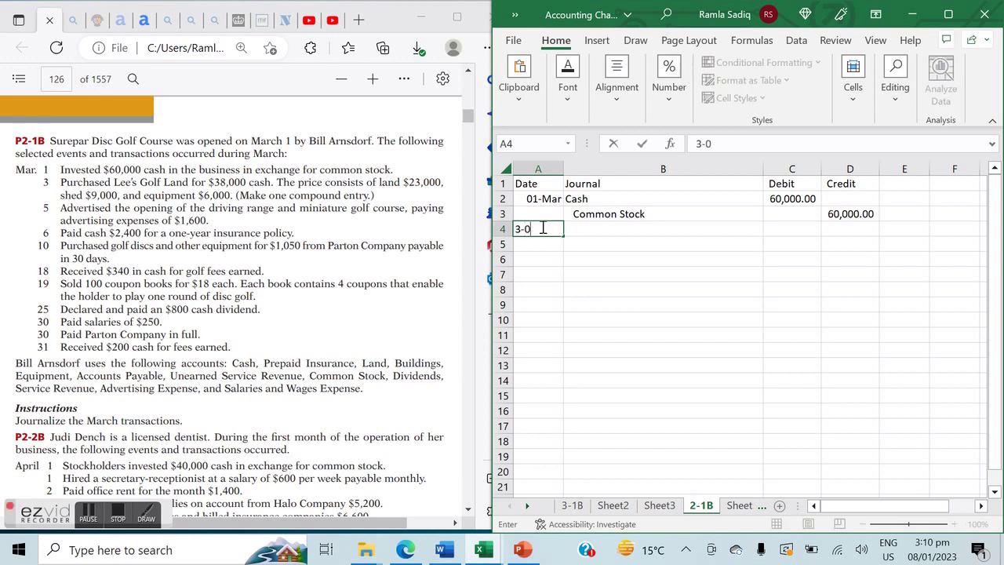
key("Return")
key("Up")
key("Right")
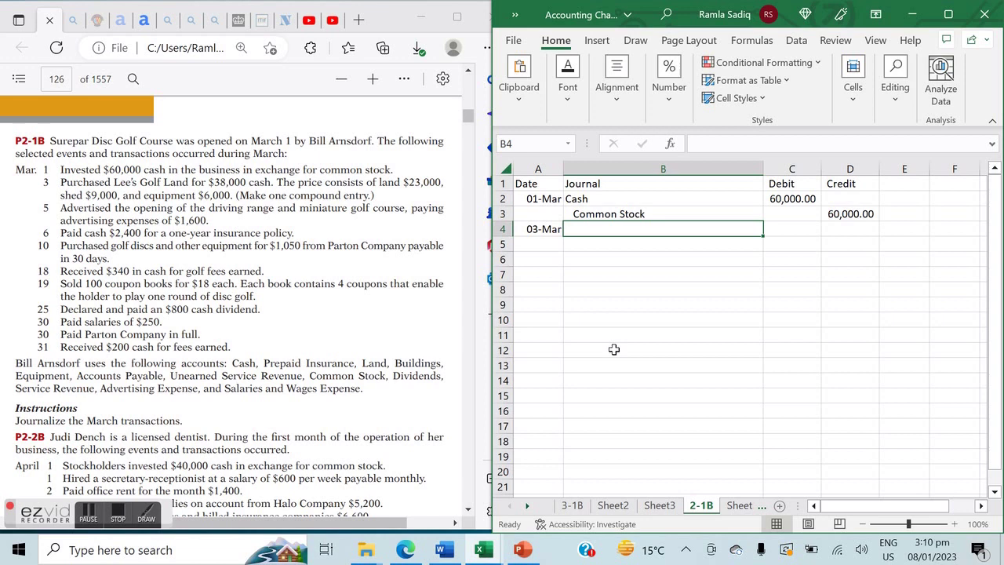
Step: Enter Land in B4 of the 3 March entry with a debit of 23000 in C4
type("Land")
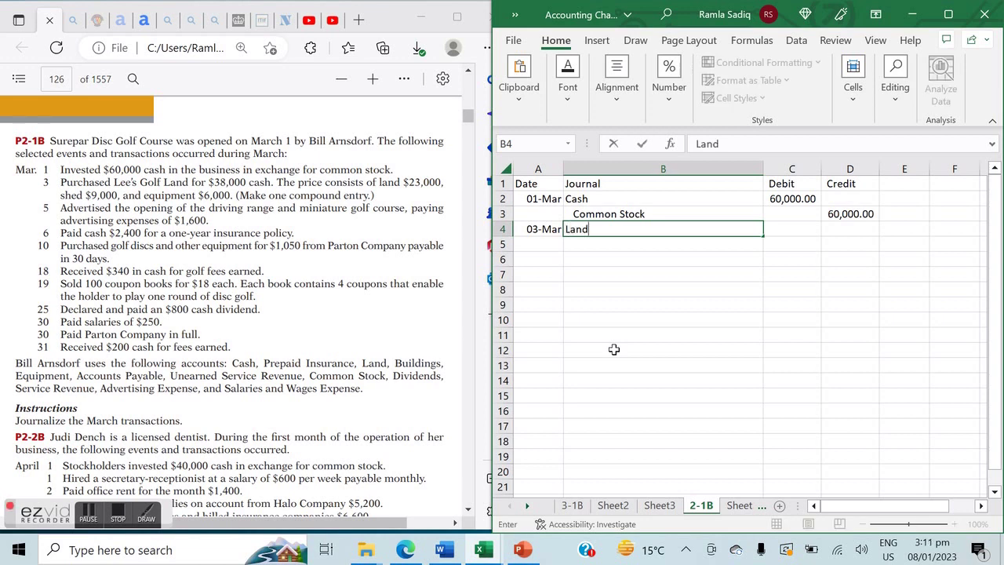
key("Tab")
type("2300")
key("Return")
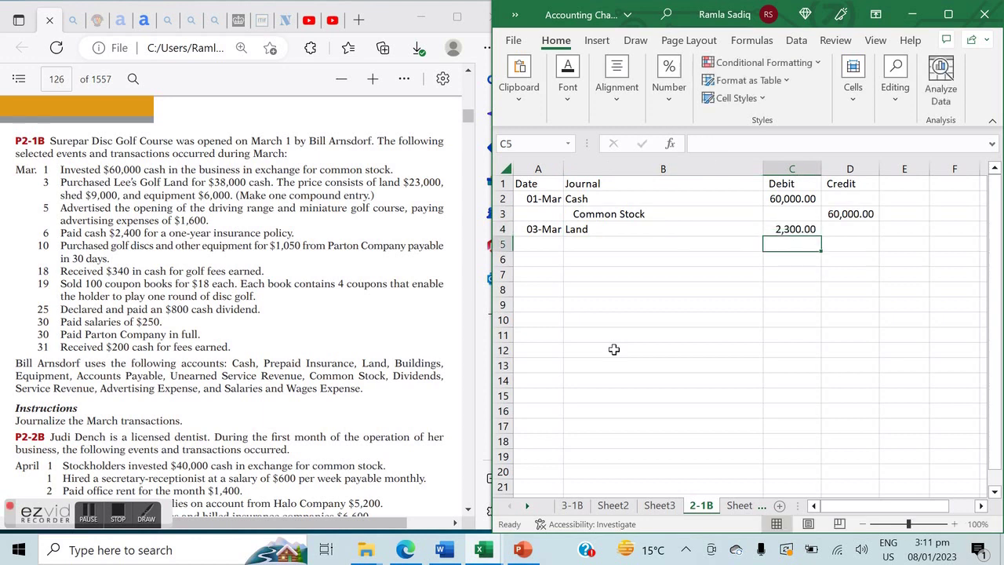
key("Up")
type("23000")
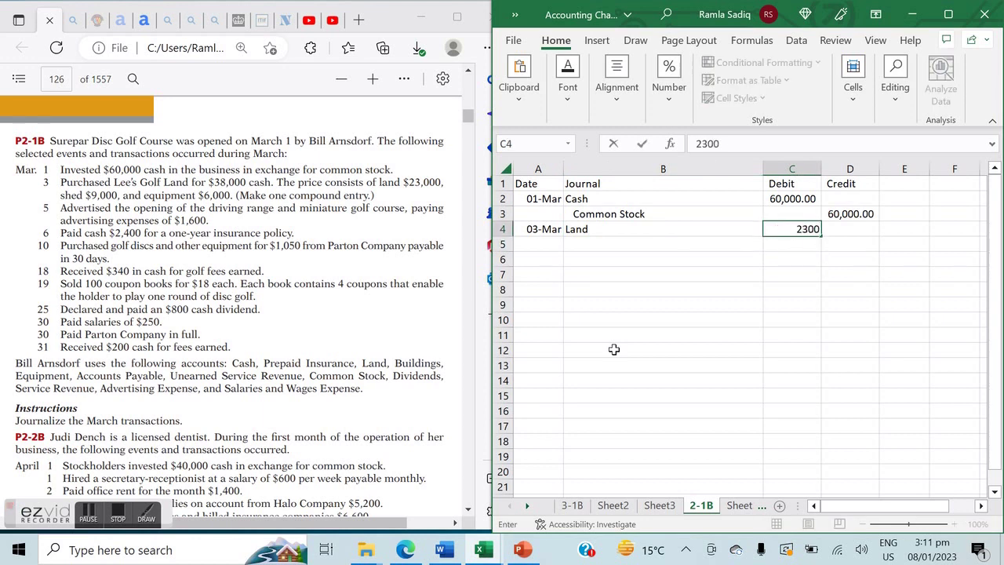
key("Return")
Step: Add Buildings in B5 with a debit of 9000 in C5
key("Left")
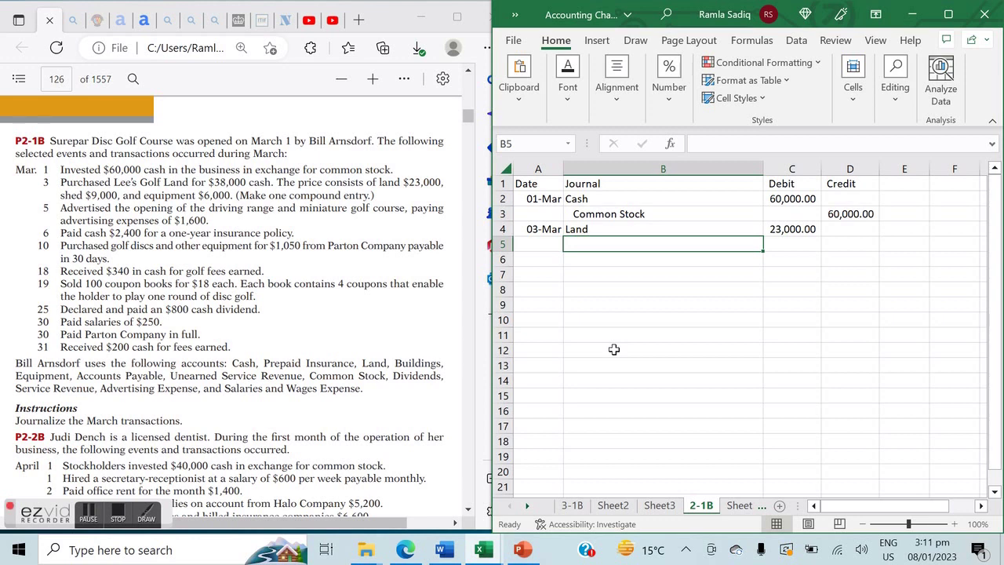
type("Build")
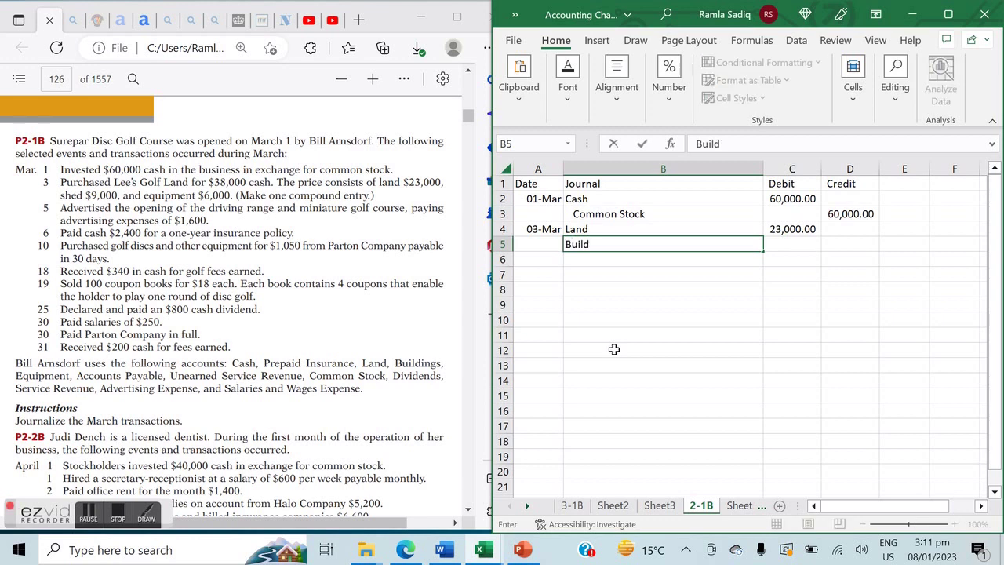
type("ings")
left_click(805, 243)
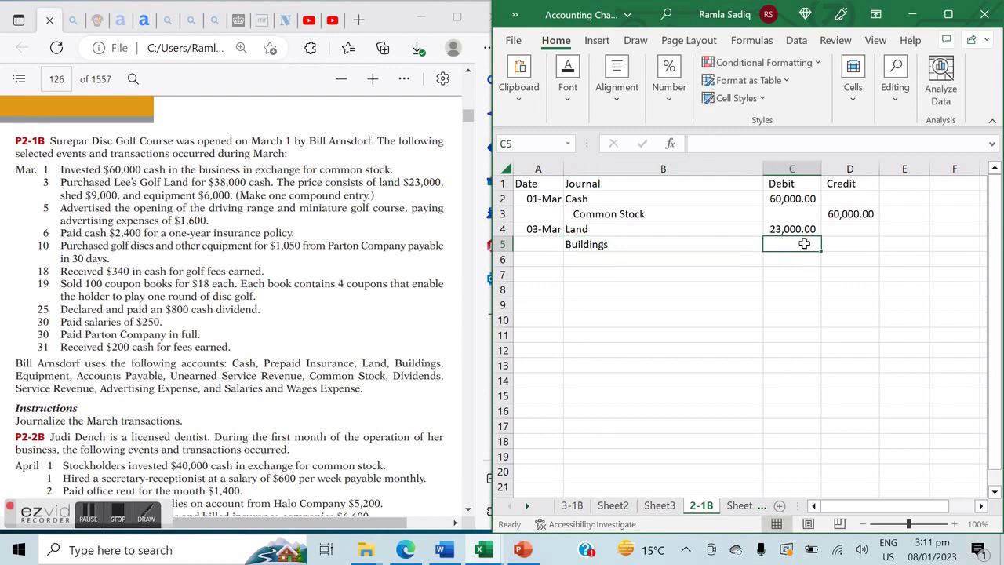
type("9000")
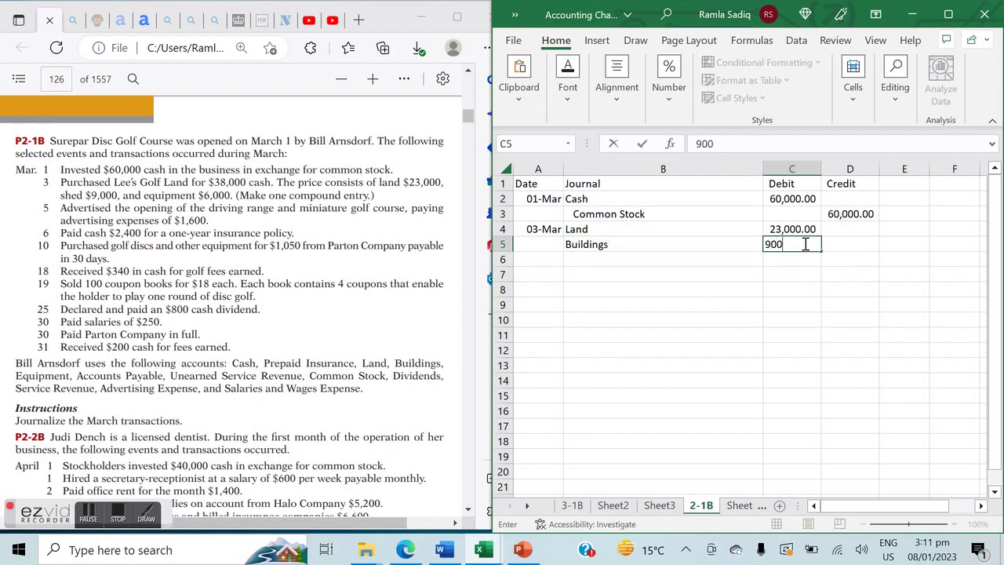
key("Return")
Step: Add Equipment in B6 with a debit of 6000 in C6
key("Left")
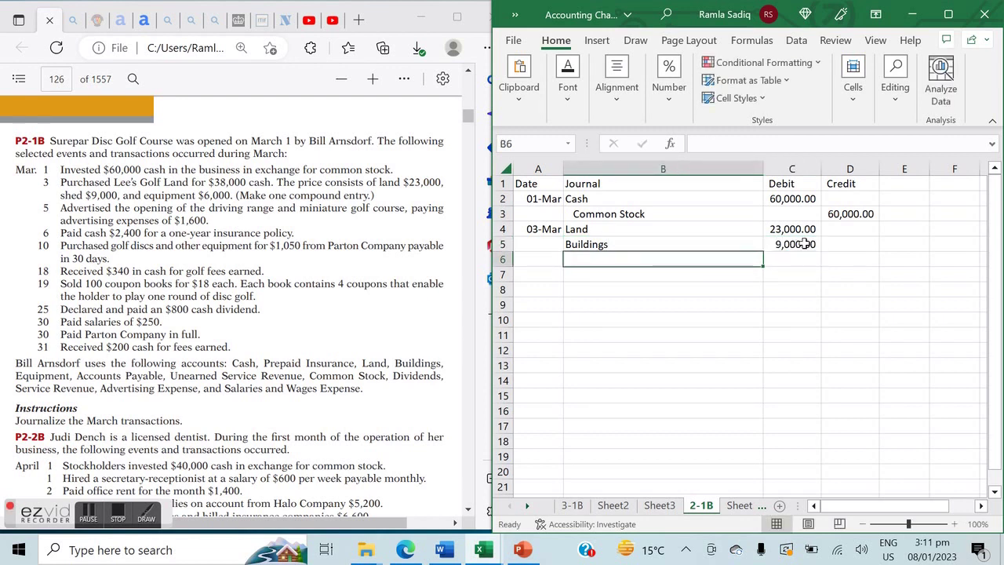
type("Equipment")
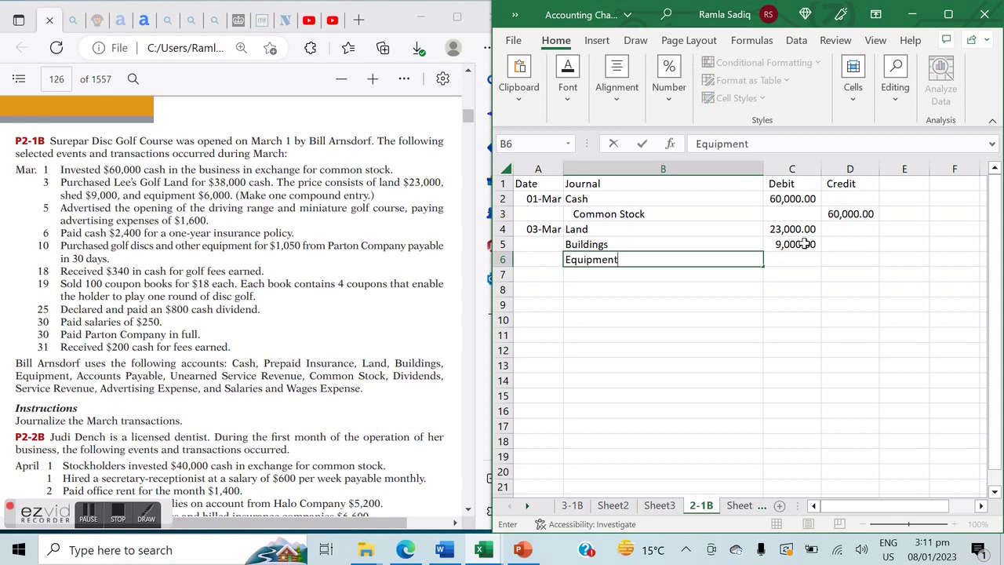
key("Tab")
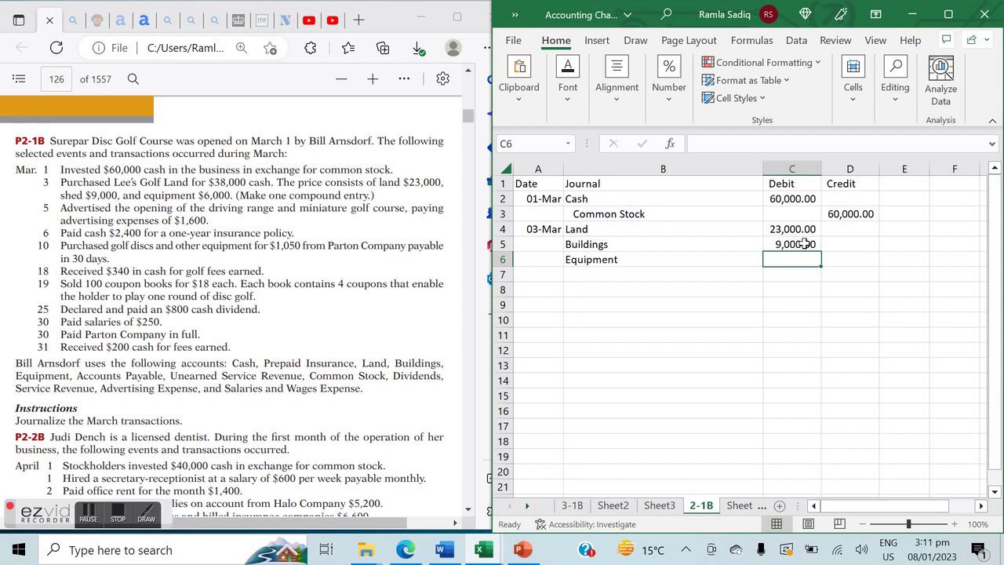
type("6000")
key("Return")
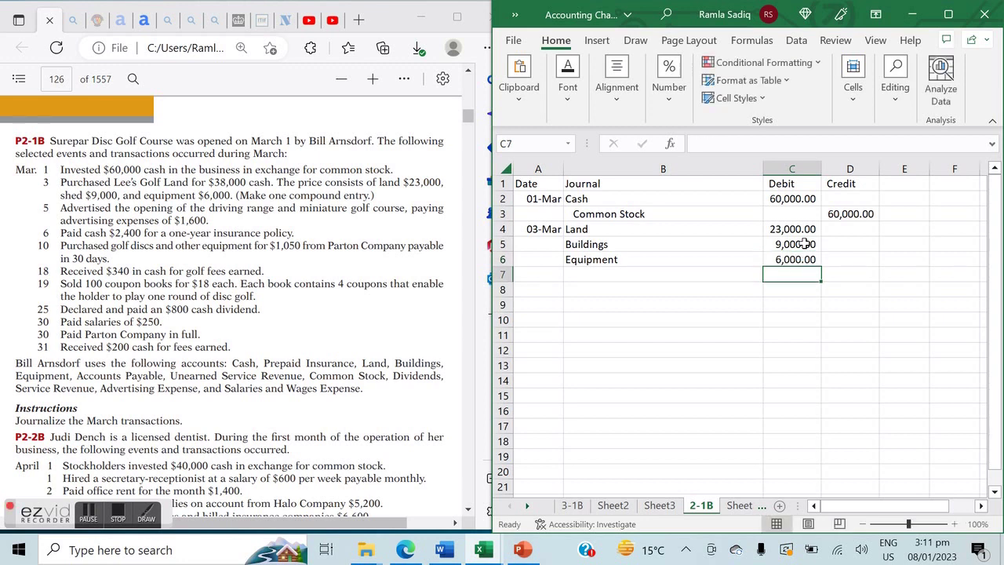
Step: Check the debit and credit rules on Sheet5, and enter an indented Cash in B7 of sheet 2-1B with a credit of 38000 in D7
key("Left")
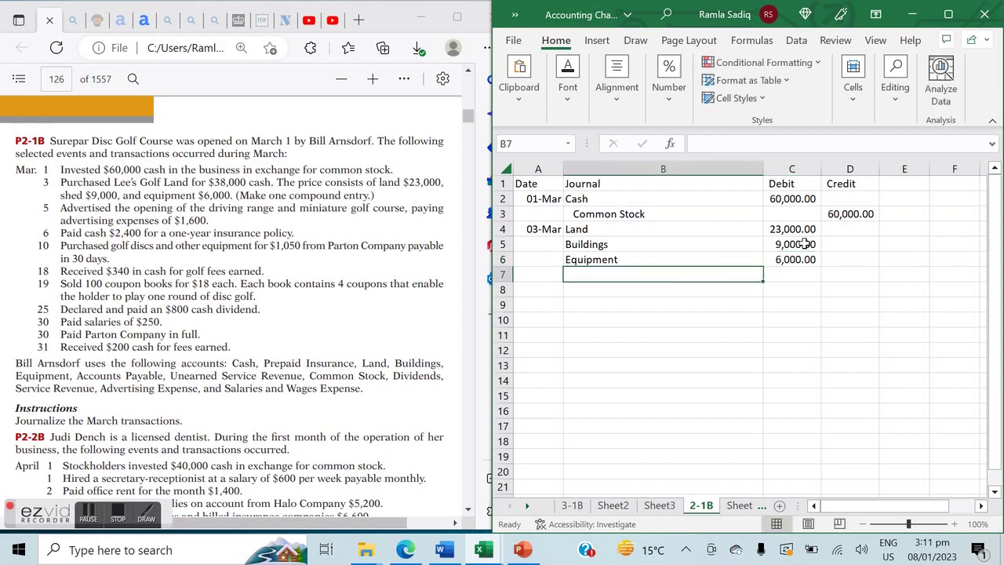
left_click(742, 506)
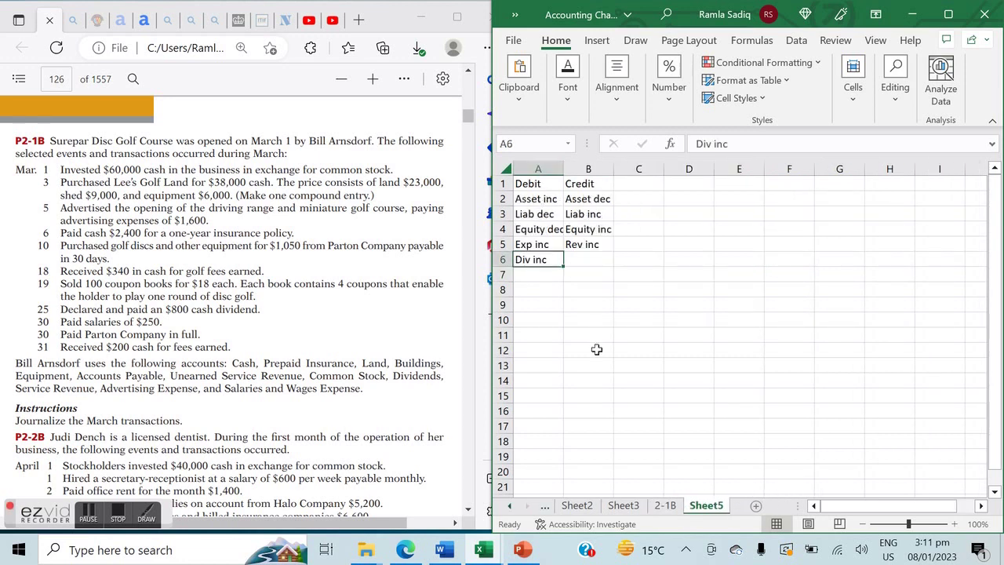
right_click(657, 500)
key("Escape")
left_click(665, 506)
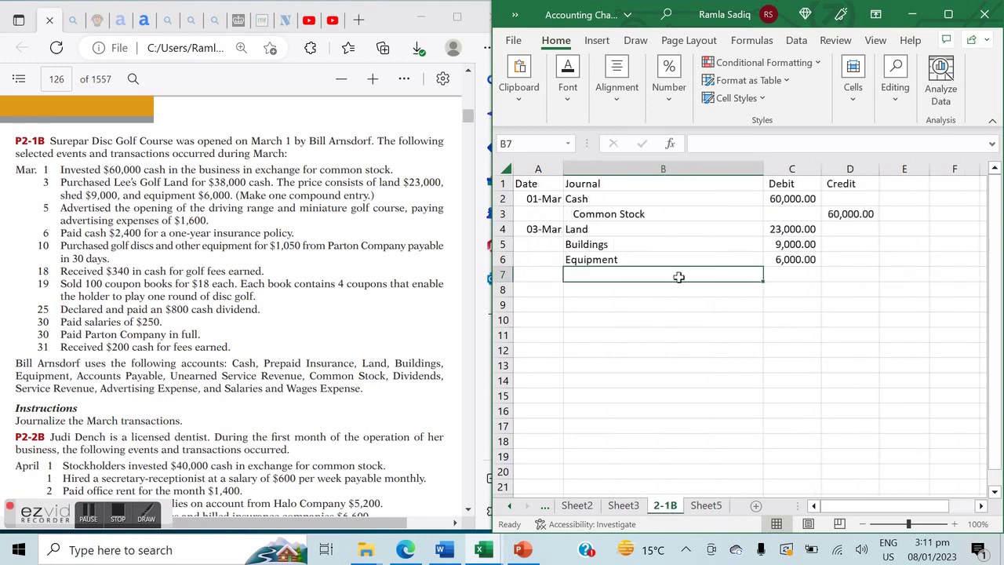
type("Cash")
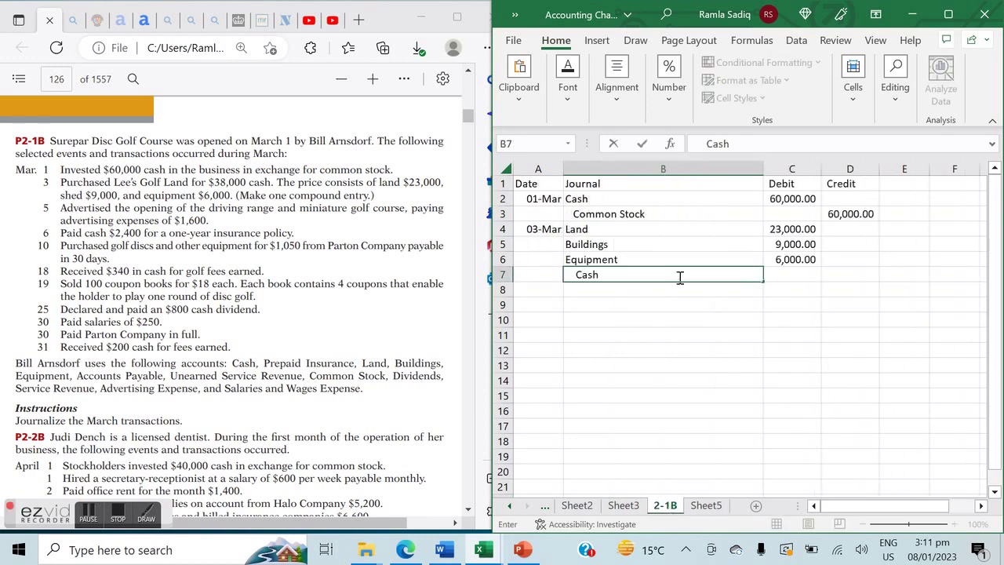
key("Tab")
key("Tab")
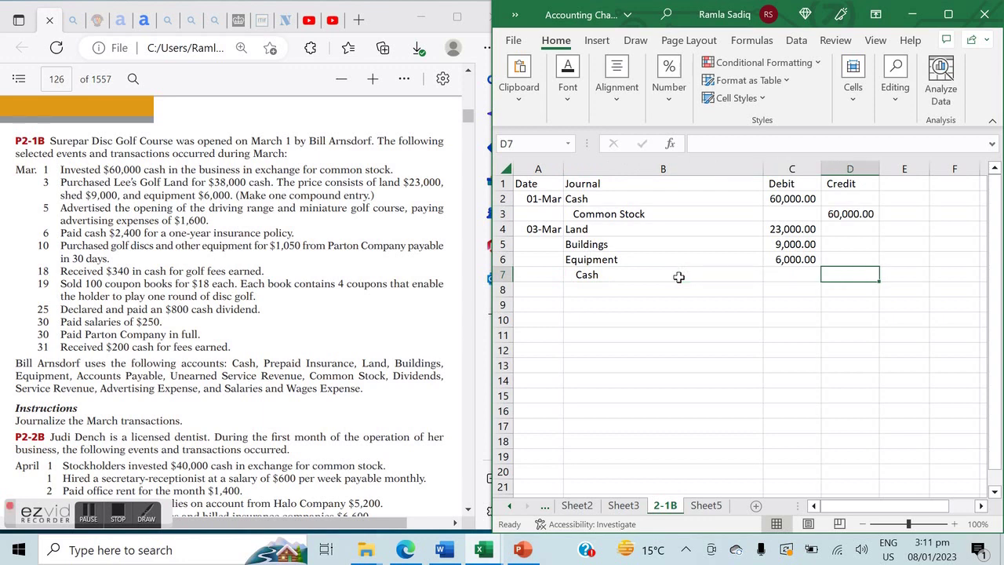
type("38000")
key("Return")
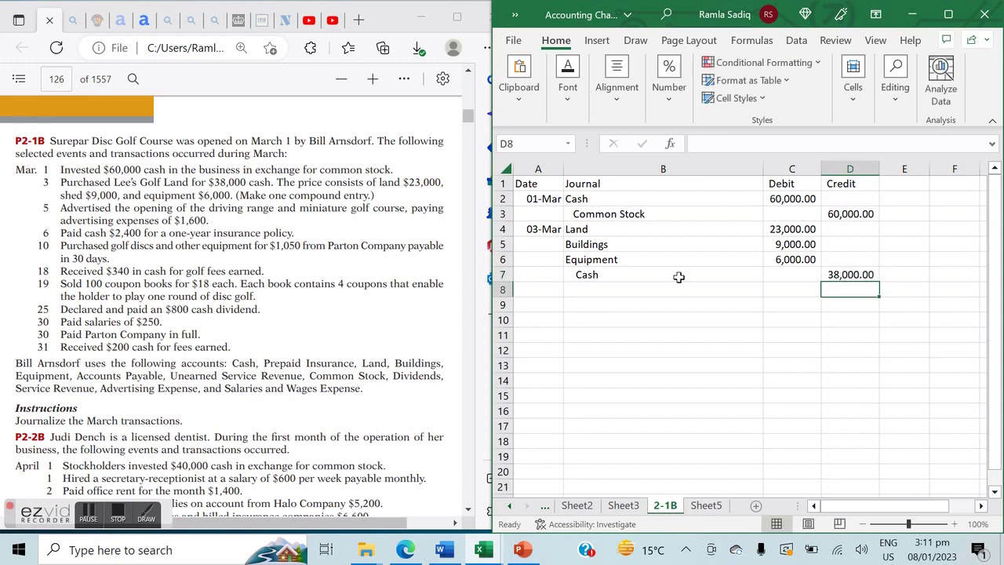
Step: Enter the date 5 March for the third transaction in A8
key("Left")
key("Left")
key("Left")
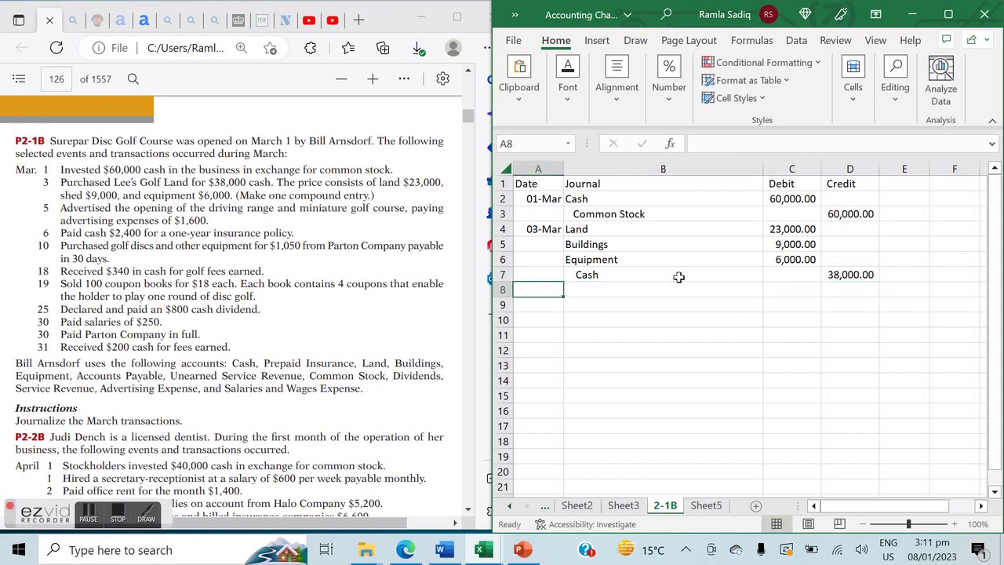
type("5-0")
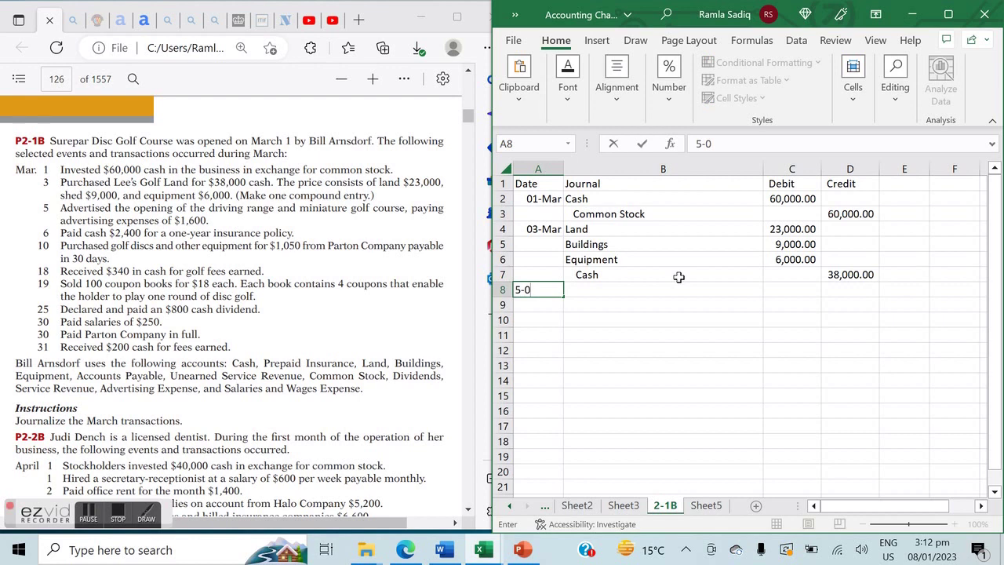
type("3")
key("Return")
Step: Enter Advertising Expense in B8 for the 5 March entry and an indented Cash in B9
key("Up")
key("Right")
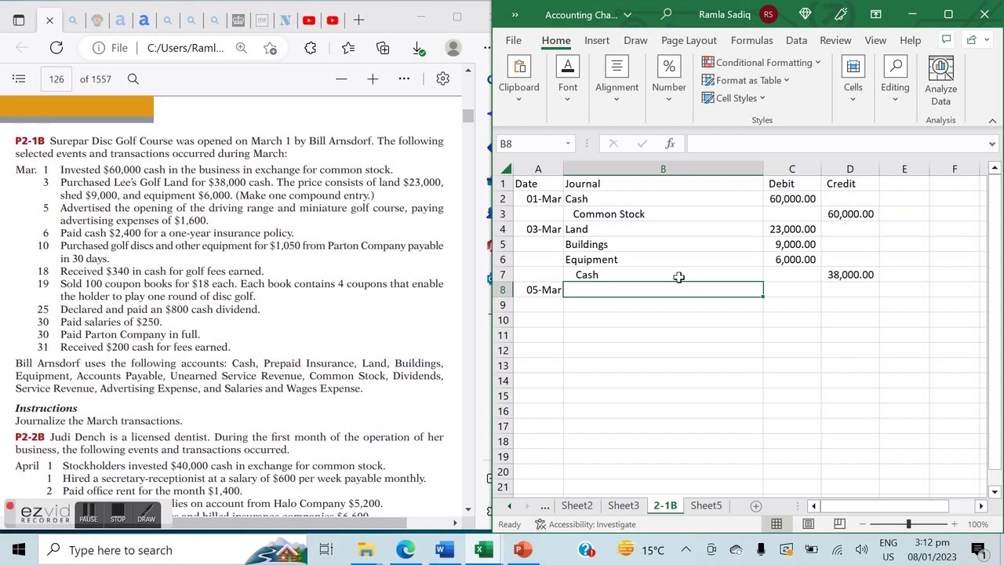
type("Adv")
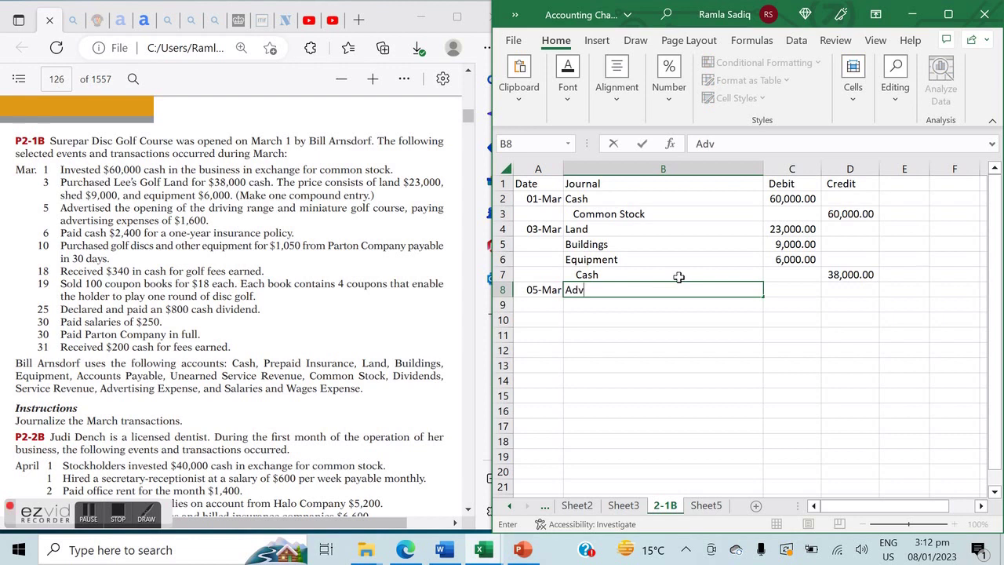
type("ertising E")
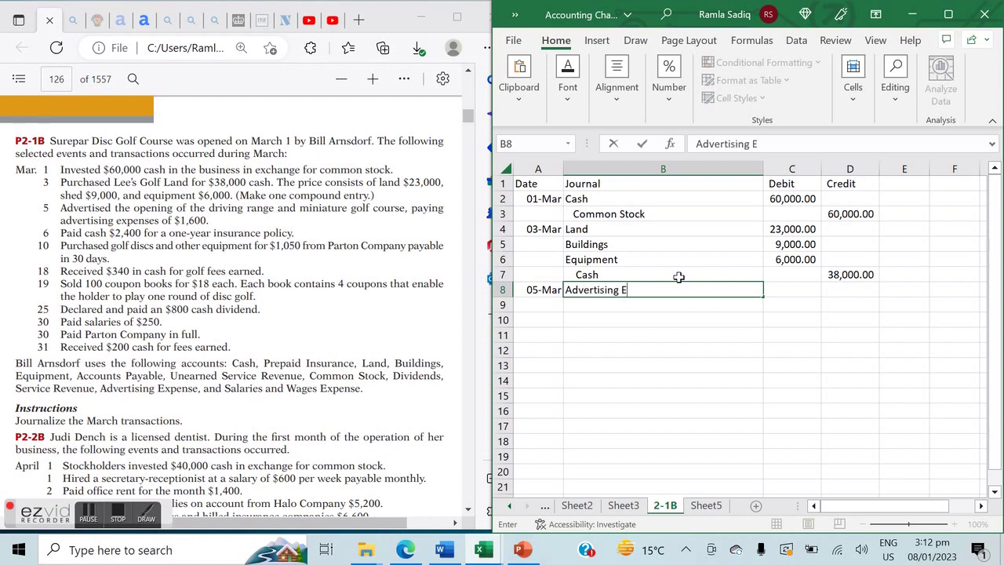
type("xpense")
key("Return")
type("Cash")
key("Tab")
key("Left")
key("Up")
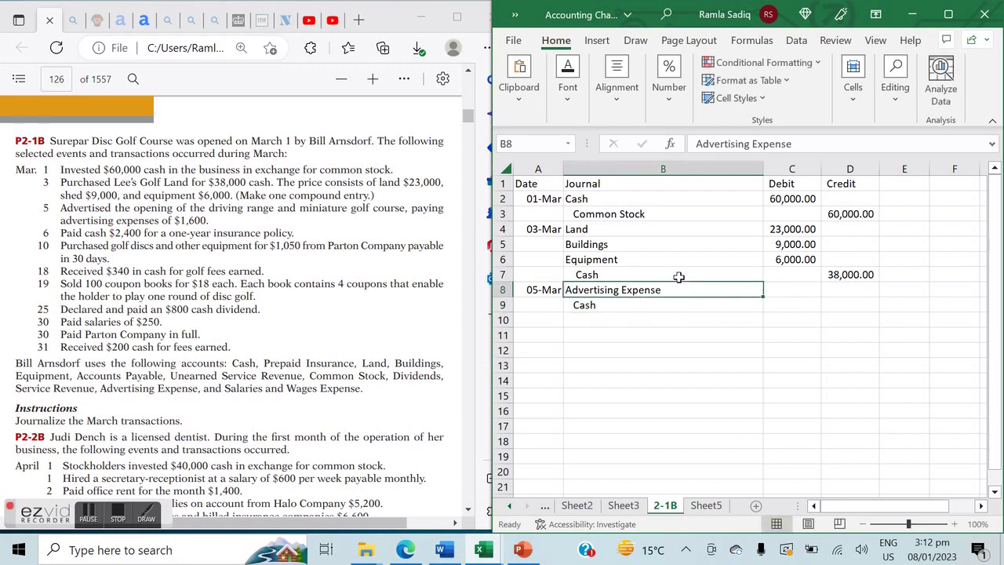
Step: Check the rules on Sheet5, and enter a 1600 debit for Advertising Expense in C8 and a 1600 credit for Cash in D9 of sheet 2-1B
left_click(707, 506)
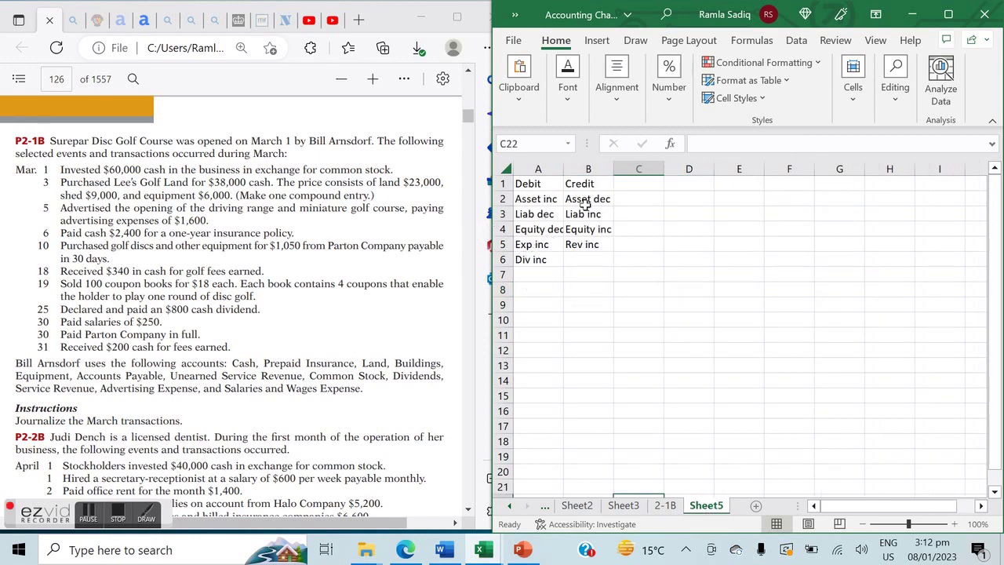
left_click(664, 506)
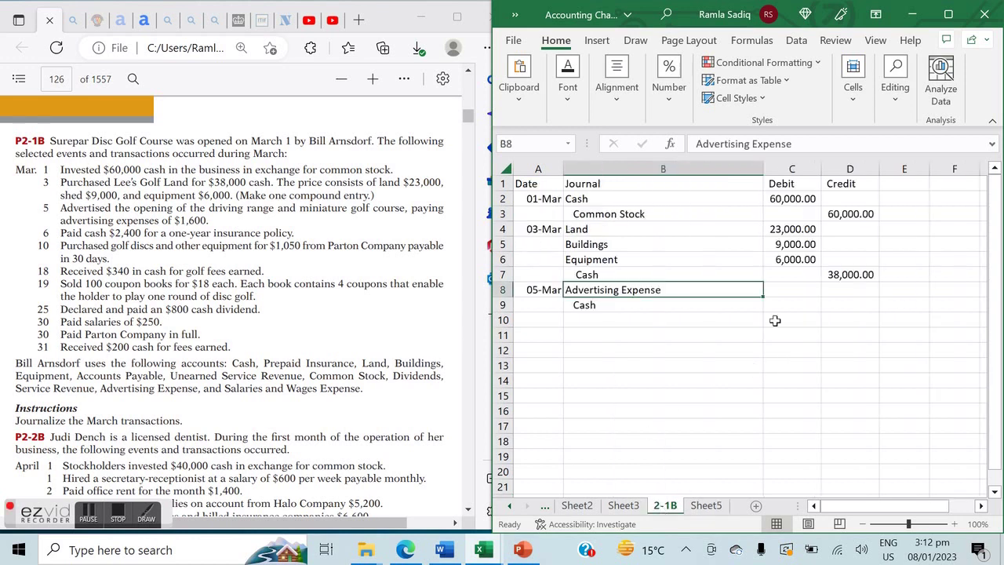
left_click(787, 290)
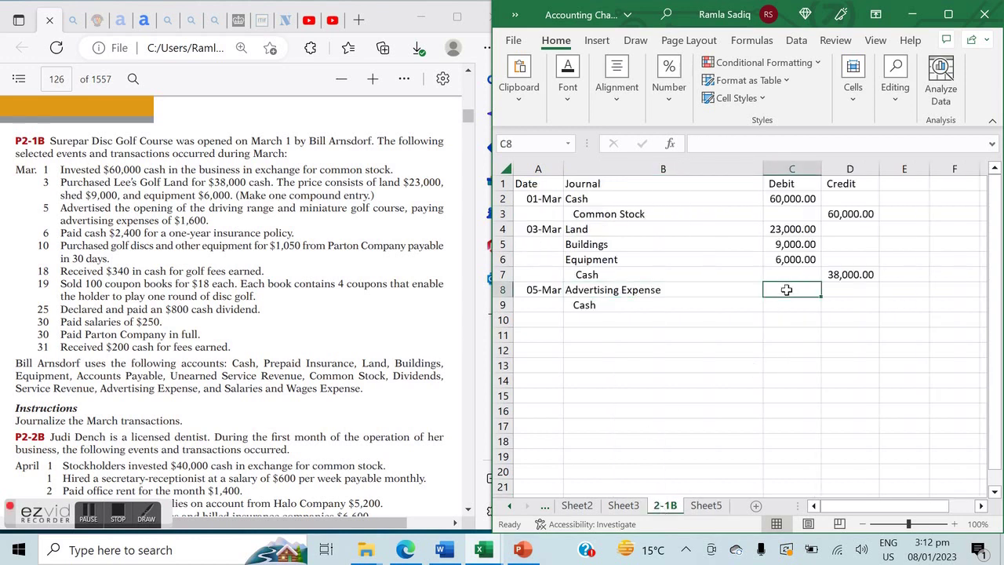
type("1600")
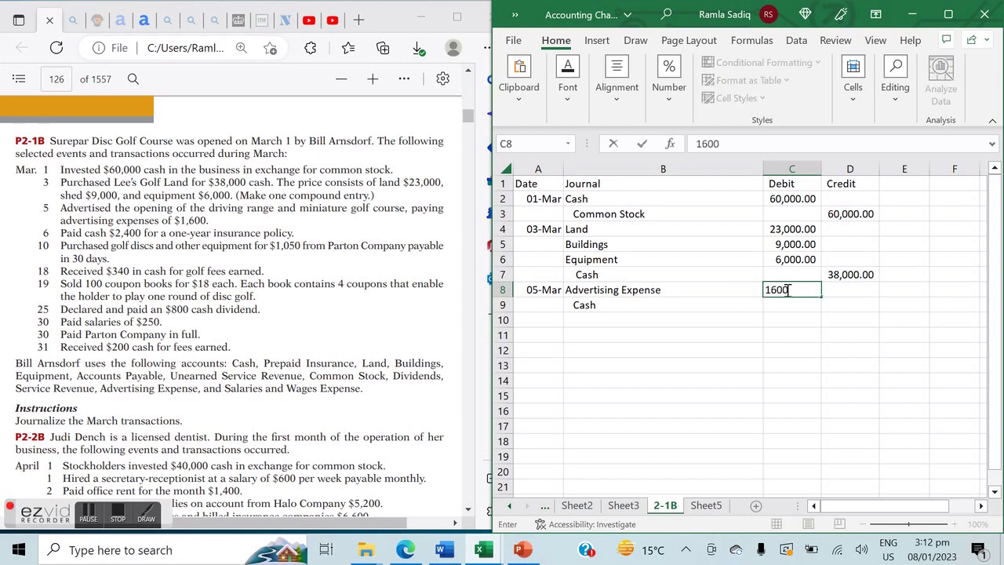
key("Return")
key("Right")
type("1600")
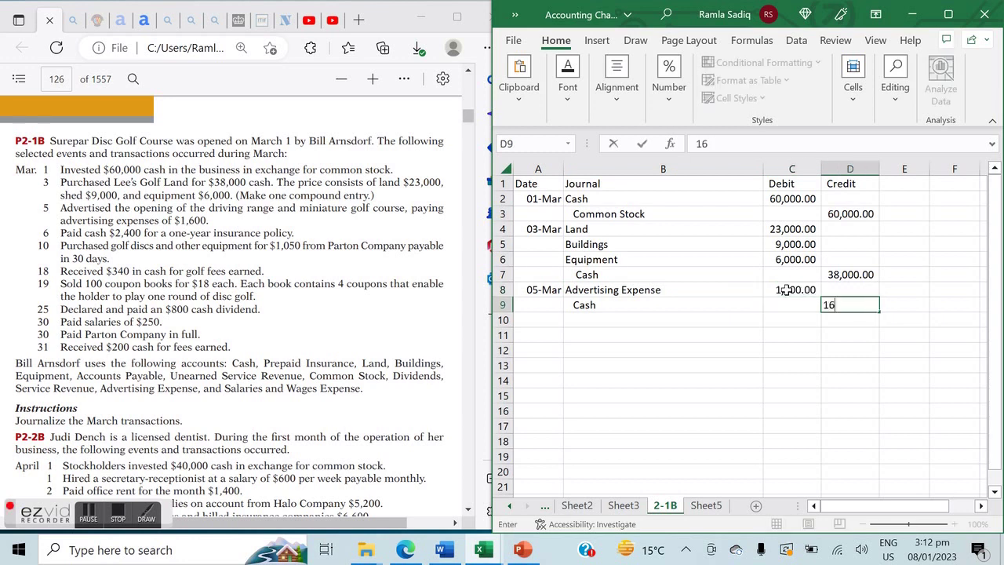
key("Return")
Step: Enter the date 6 March for the insurance payment in A10
key("Left")
key("Left")
key("Left")
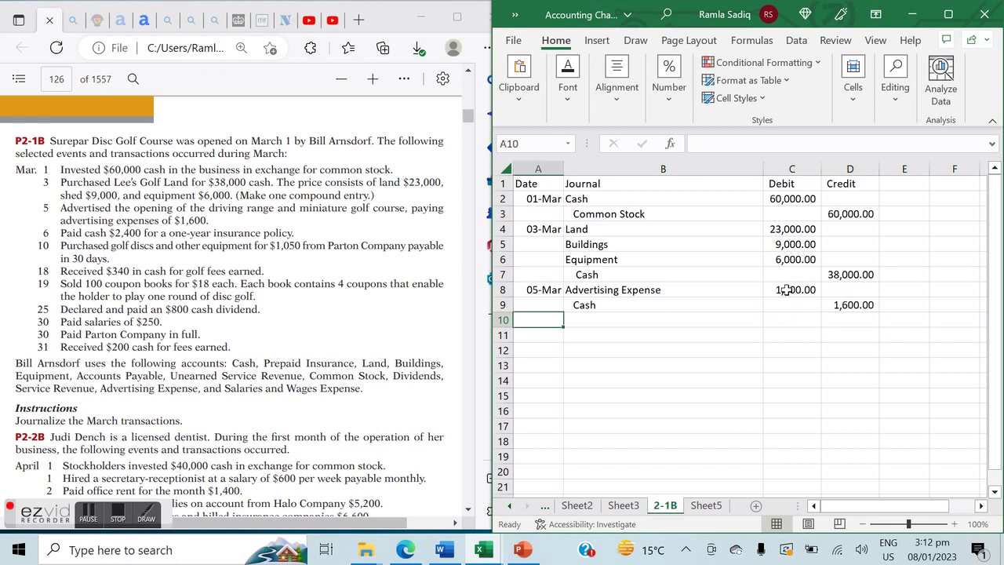
type("6-mar")
key("Return")
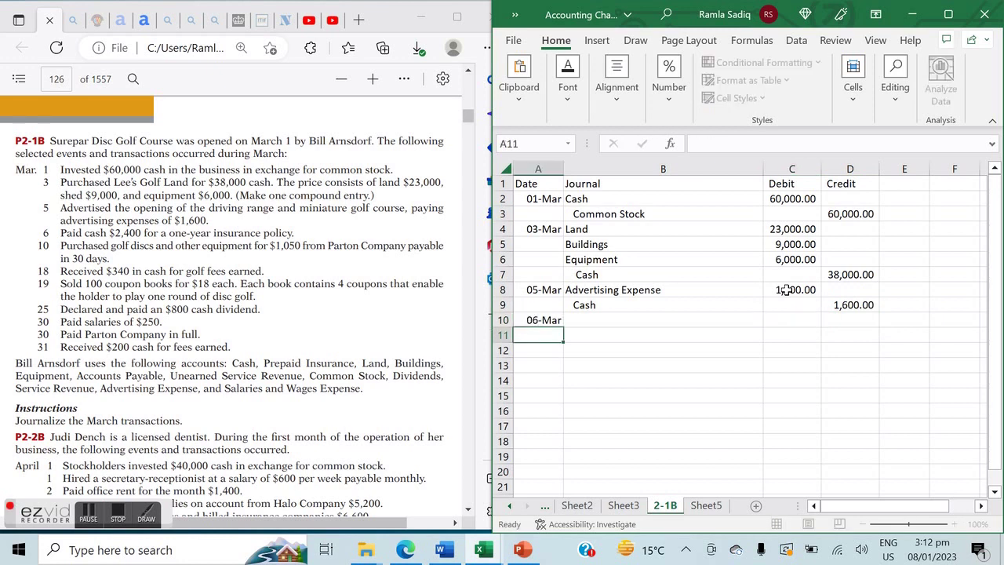
Step: Enter Prepaid Insurance in B10 of the 6 March entry with a debit of 2400 in C10
key("Right")
key("Up")
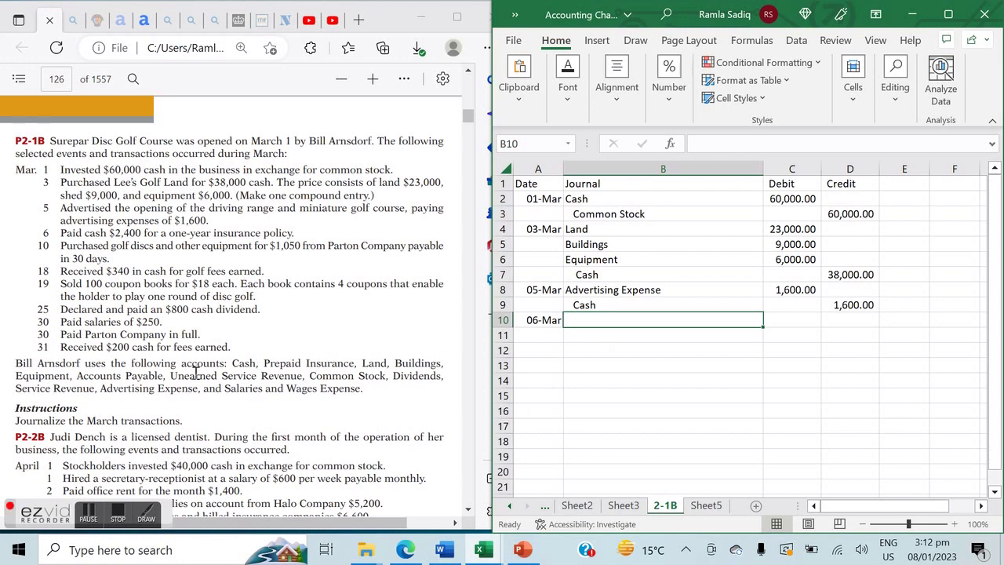
type("Pre")
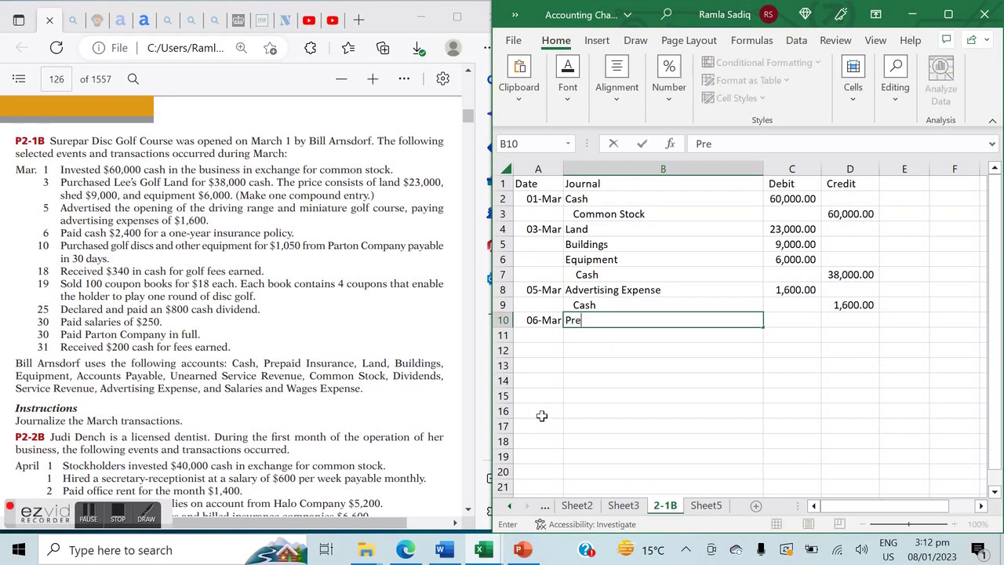
type("paid Insurance")
key("Tab")
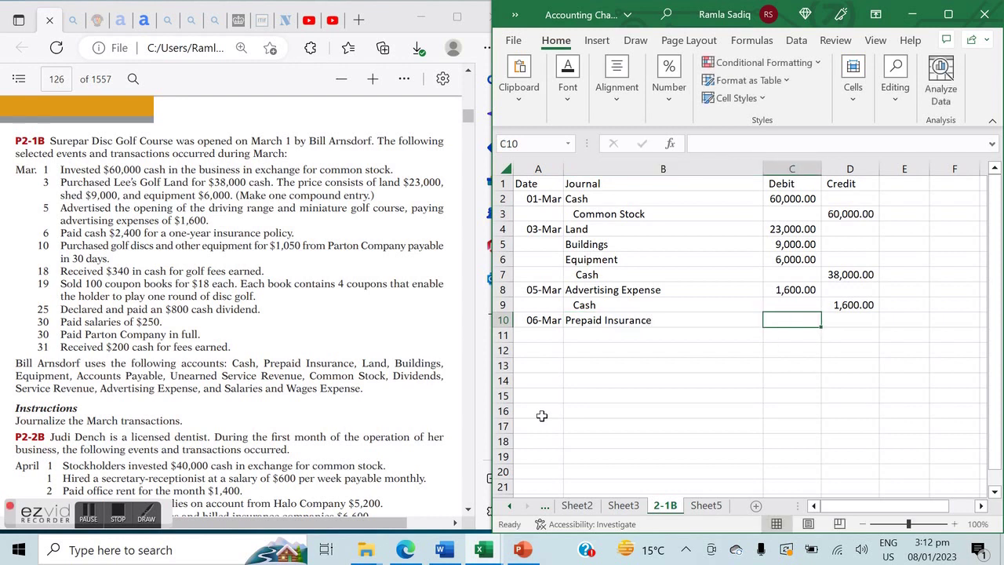
type("24000")
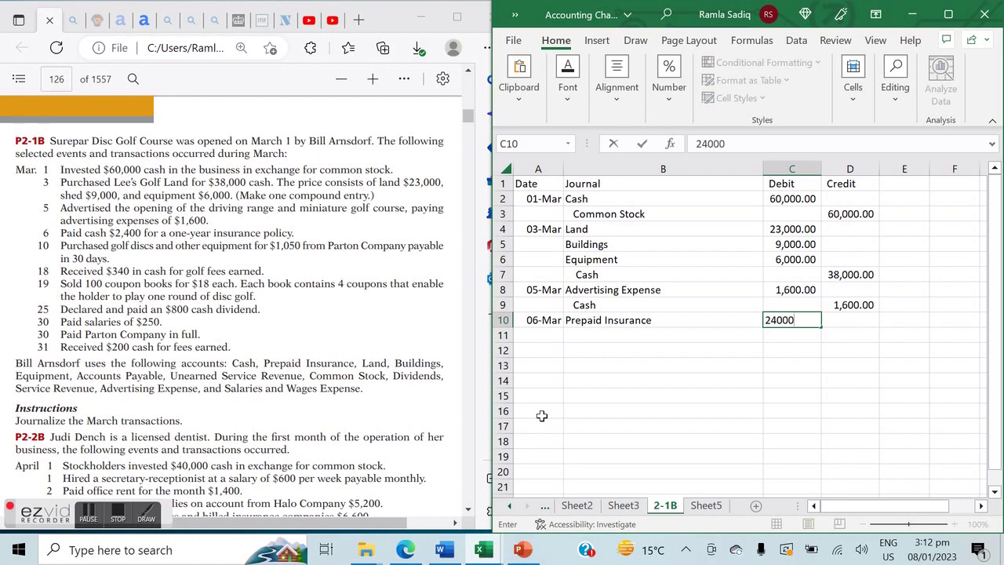
key("Return")
Step: Add an indented Cash in B11 of the 6 March entry with a credit of 2400 in D11
key("Left")
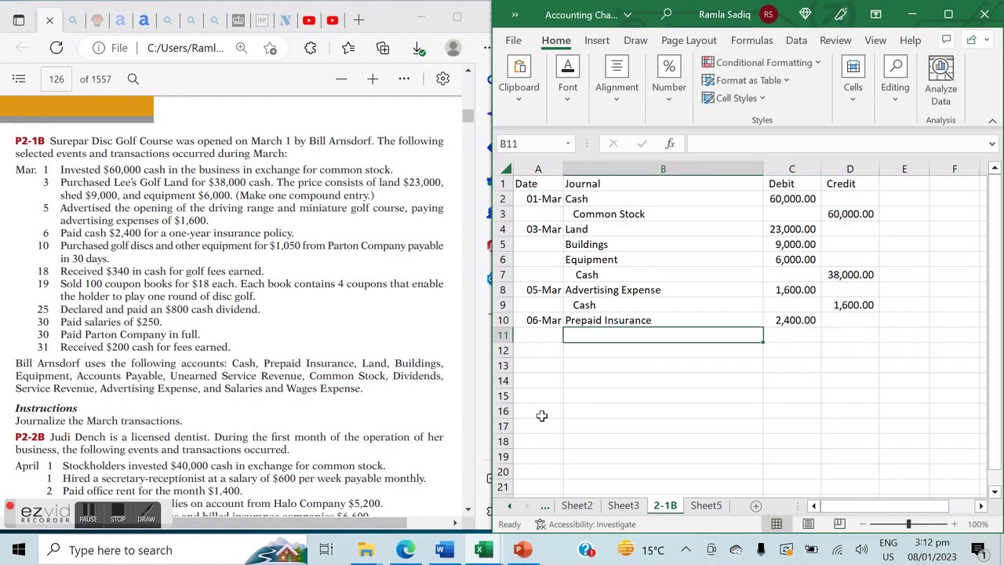
type("Cash")
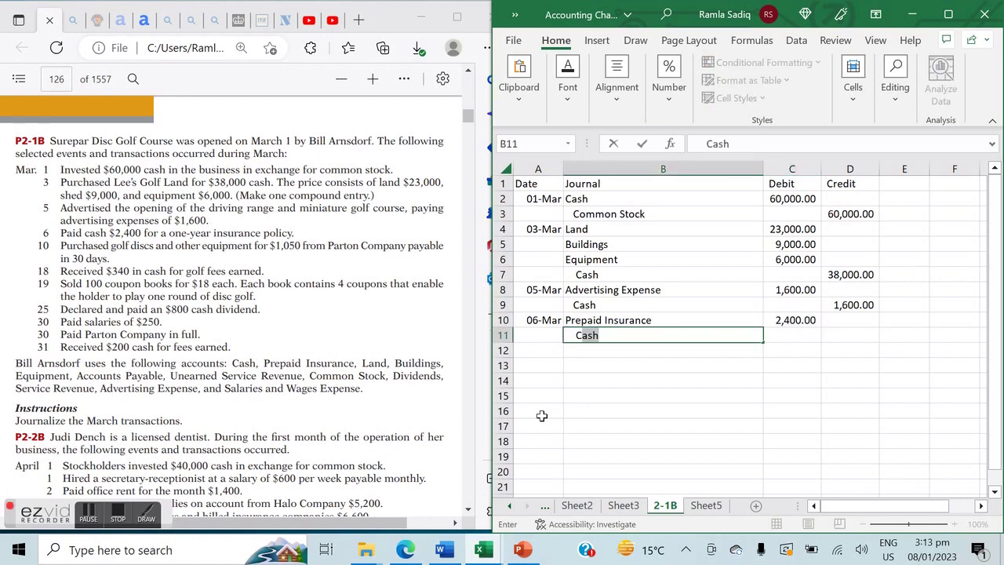
key("Tab")
key("Tab")
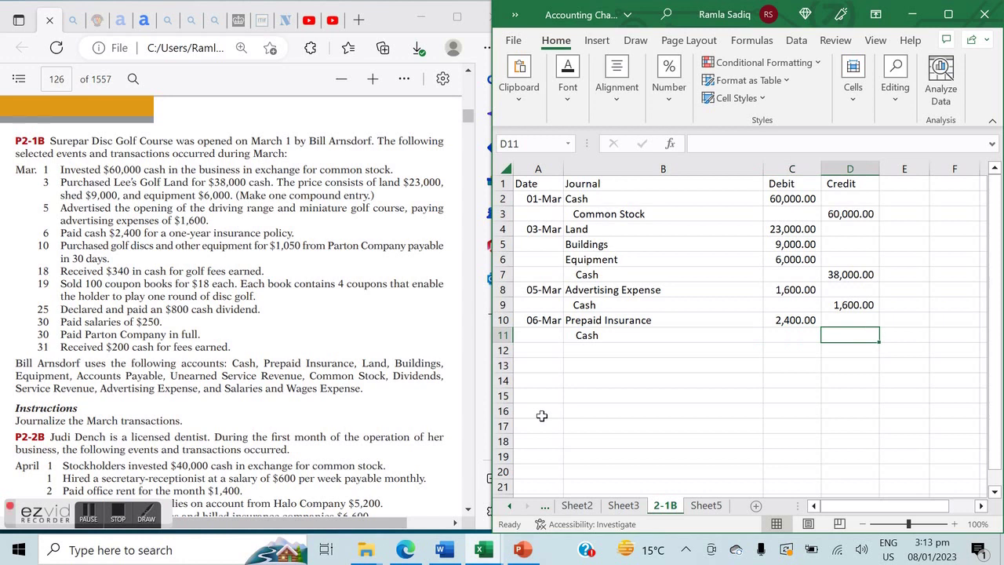
type("24000")
key("BackSpace")
key("Return")
Step: Enter the date 10 March for the golf equipment purchase in A12
key("Left")
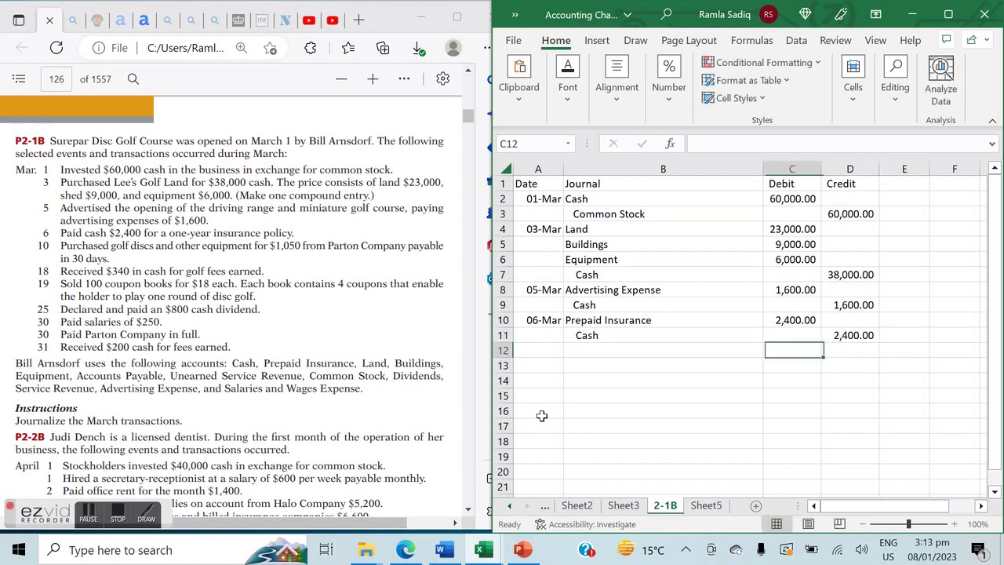
key("Left")
key("Left")
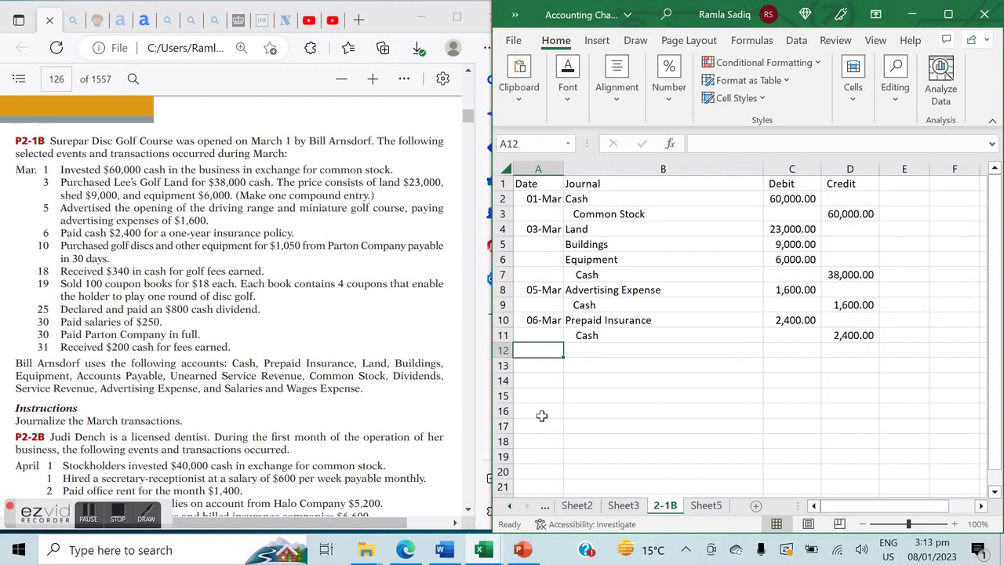
type("10-mar")
key("Return")
Step: Enter Equipment in B12 of the 10 March entry with a debit of 1050 in C12
key("Up")
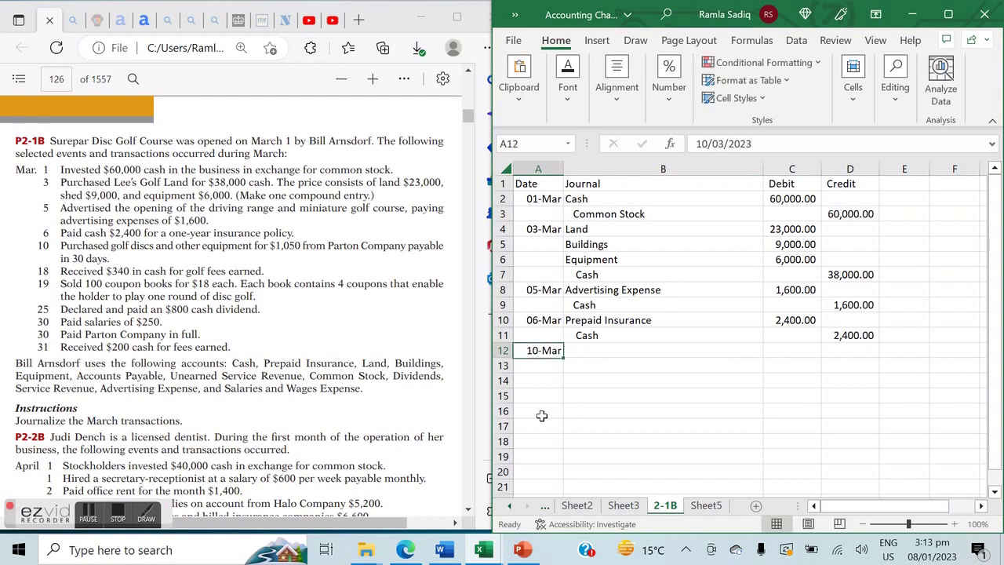
key("Right")
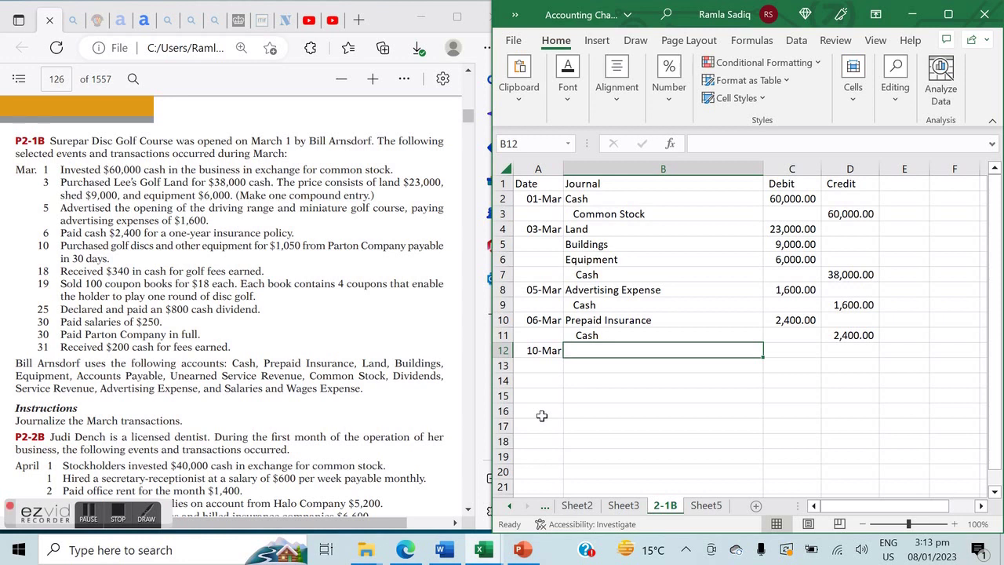
type("Equipment")
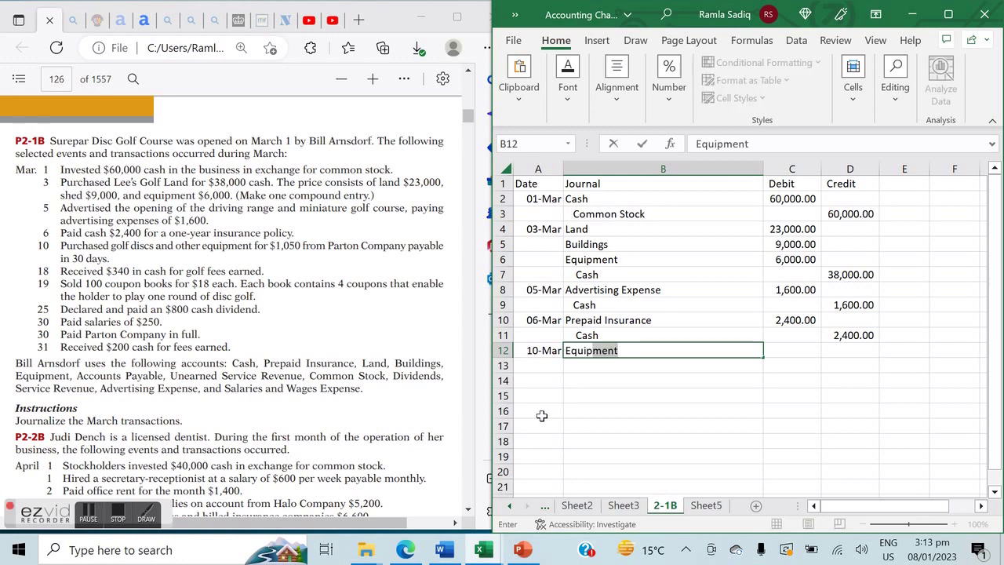
key("Tab")
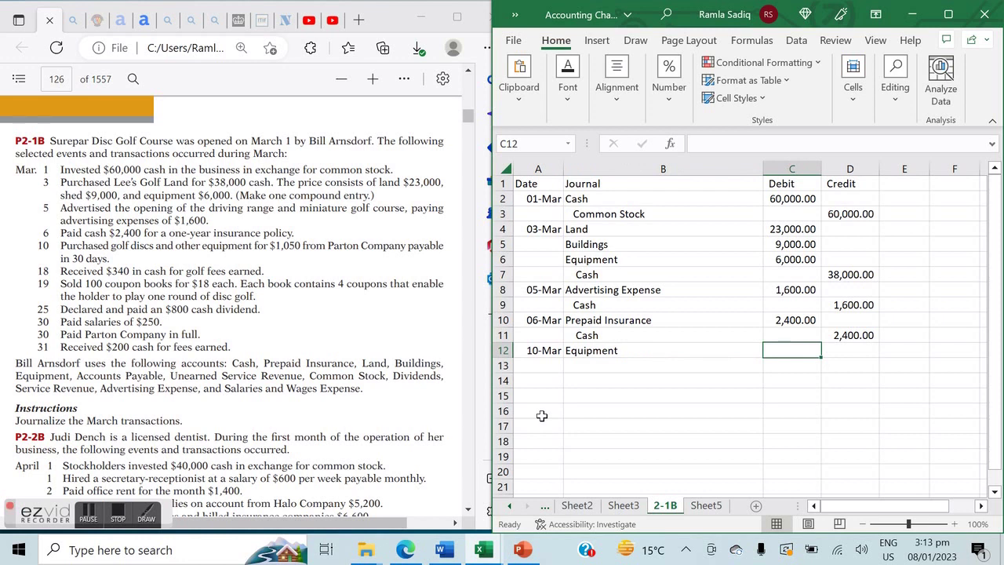
type("1050")
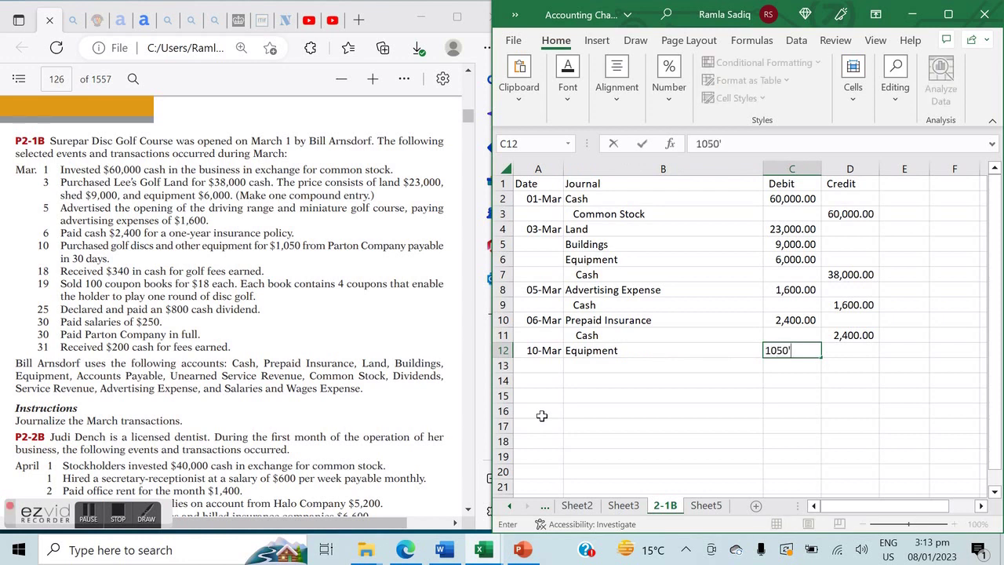
key("Return")
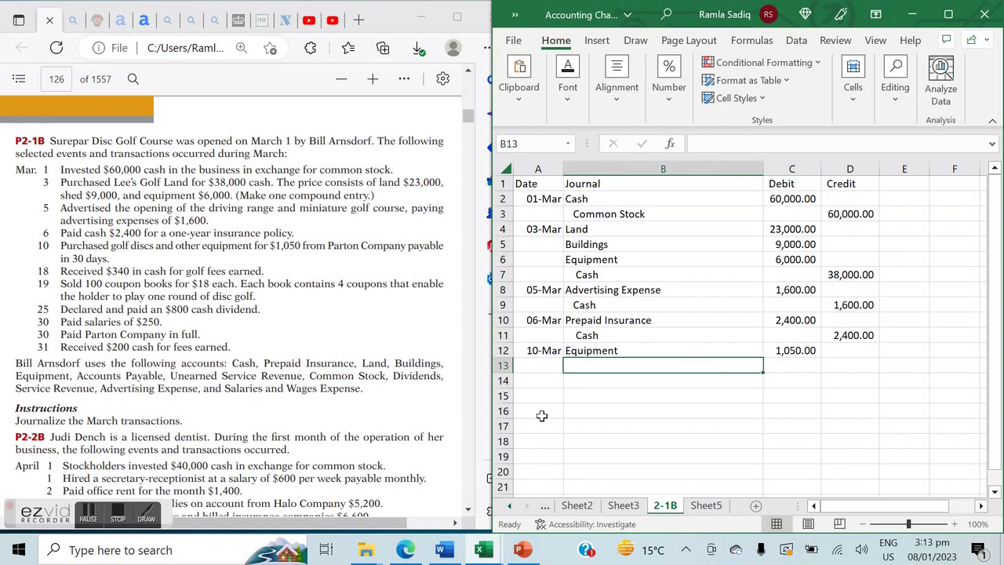
Step: Add an indented Accounts Payable in B13 of the 10 March entry with a credit of 1050 in D13
type("Acco")
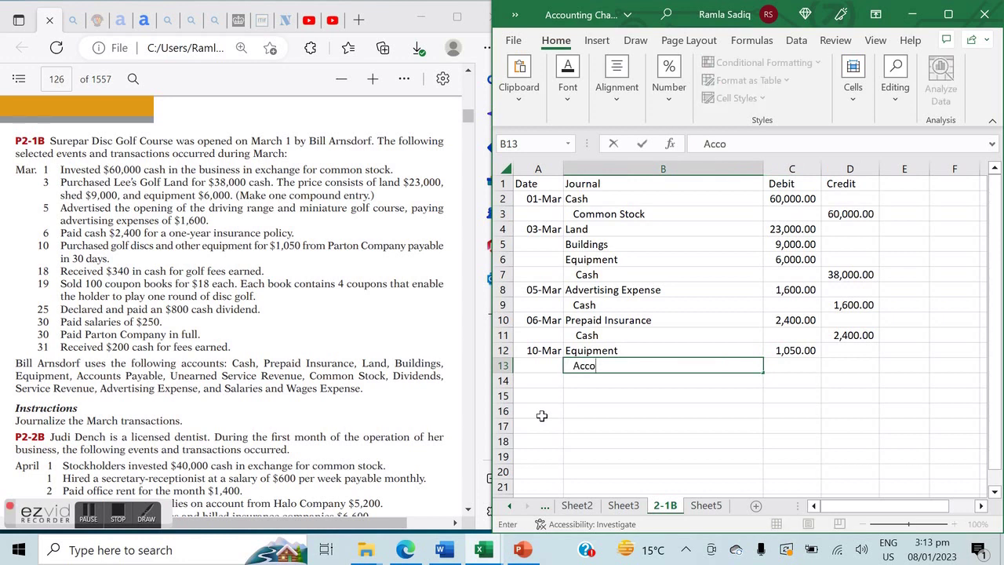
type("unts Payable")
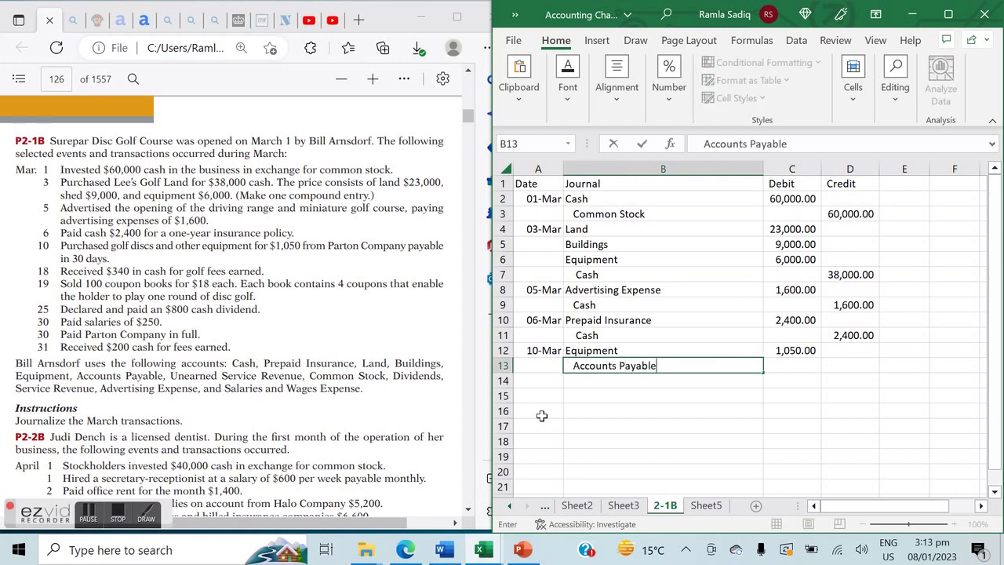
key("Tab")
key("Tab")
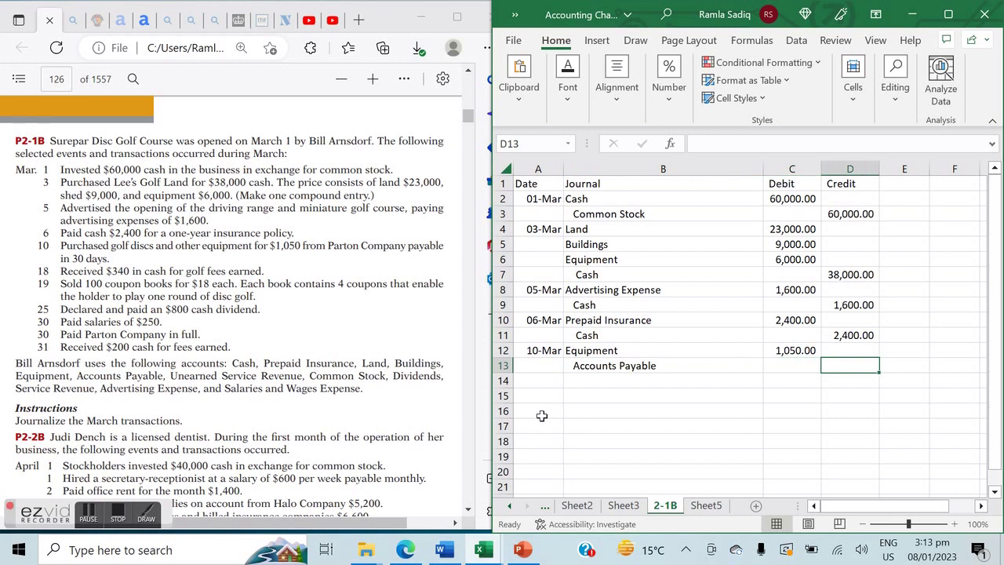
type("105")
key("BackSpace")
key("BackSpace")
key("BackSpace")
type("1,0")
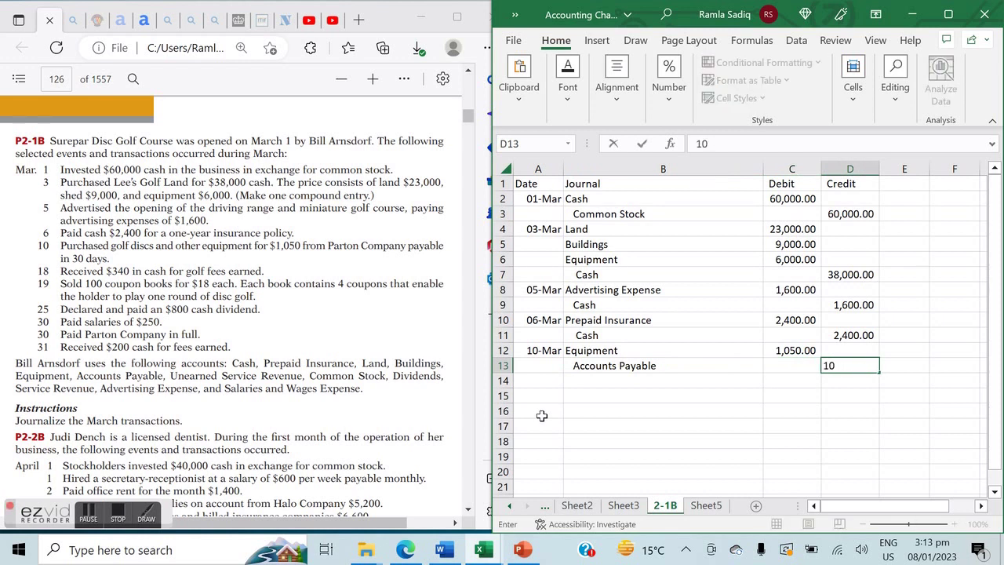
type("50")
left_click(647, 408)
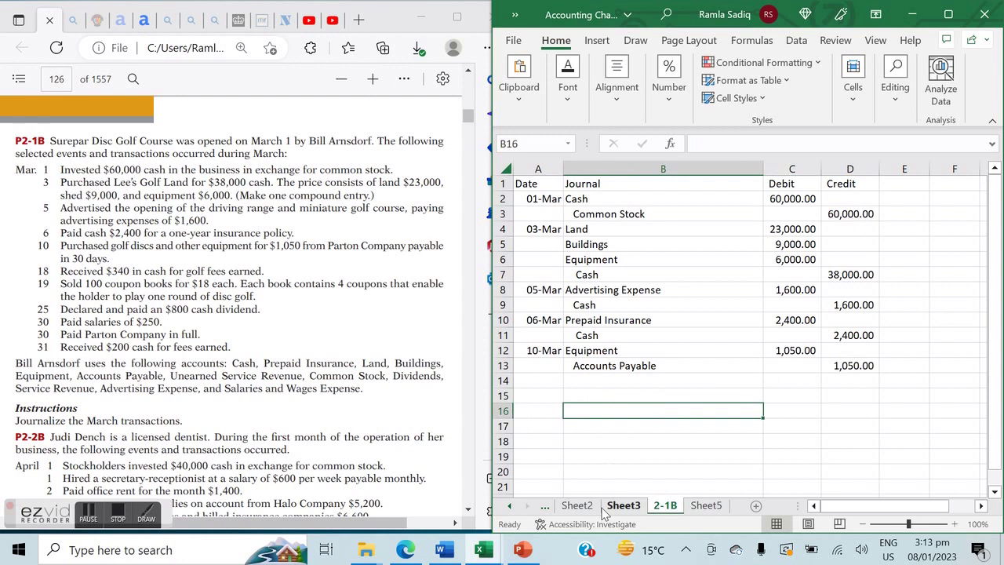
Step: Check the debit and credit rules on Sheet5 and enter the date 18 March in A14 of sheet 2-1B
left_click(705, 506)
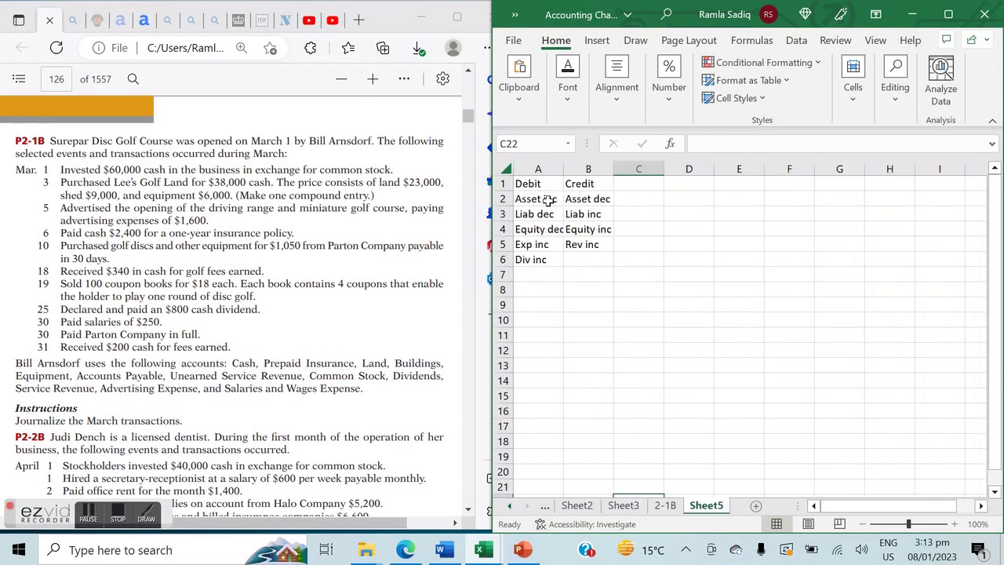
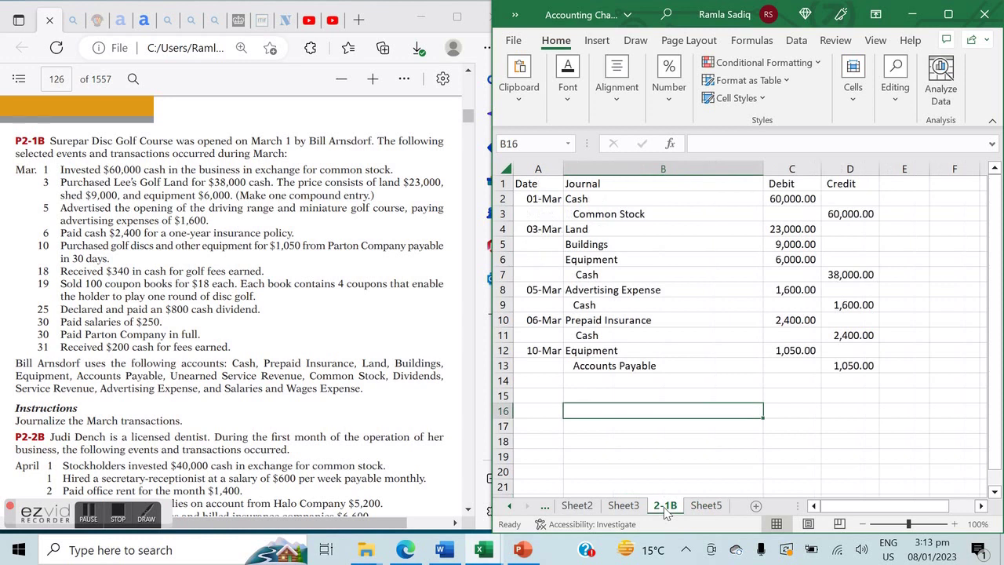
left_click(544, 379)
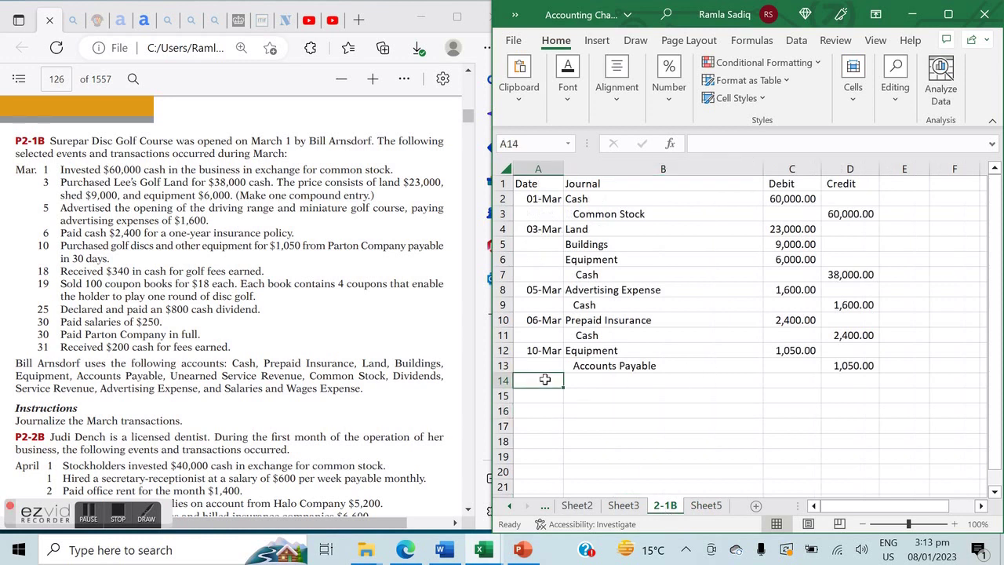
type("18-3")
key("Return")
left_click(545, 379)
key("Tab")
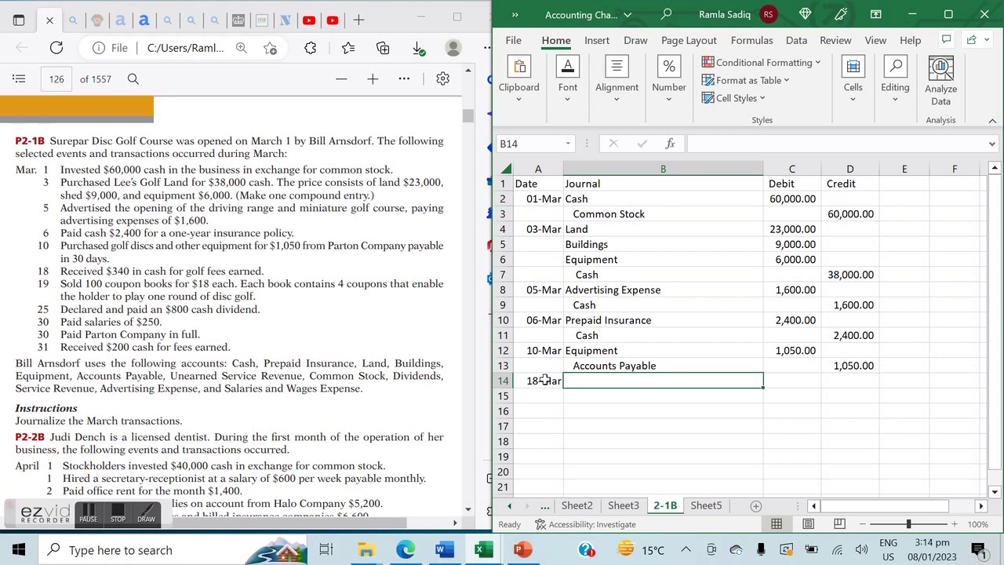
Step: Enter Cash in B14 and an indented Service Revenue in B15 for the 18 March golf fees
type("Cash")
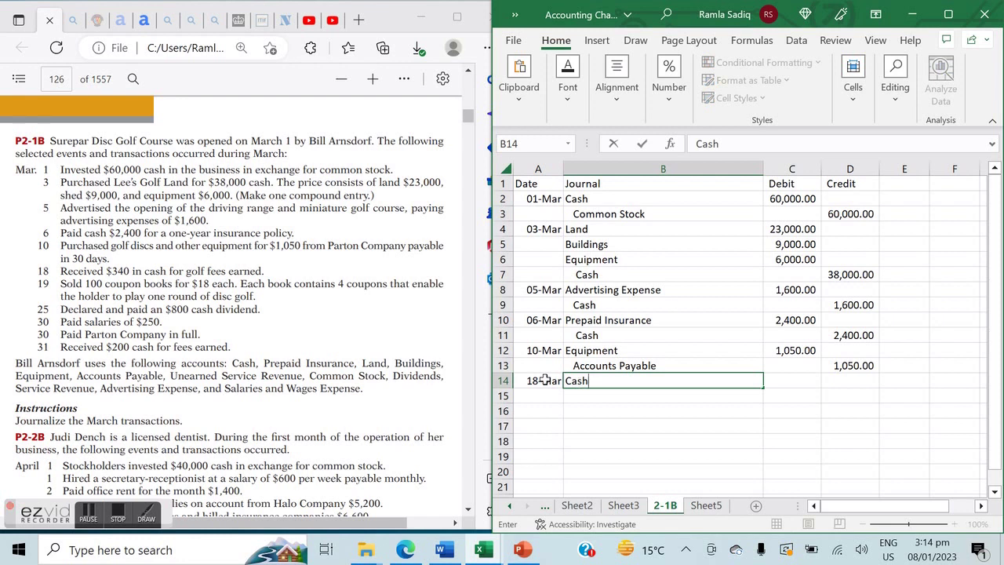
key("Return")
type("Service")
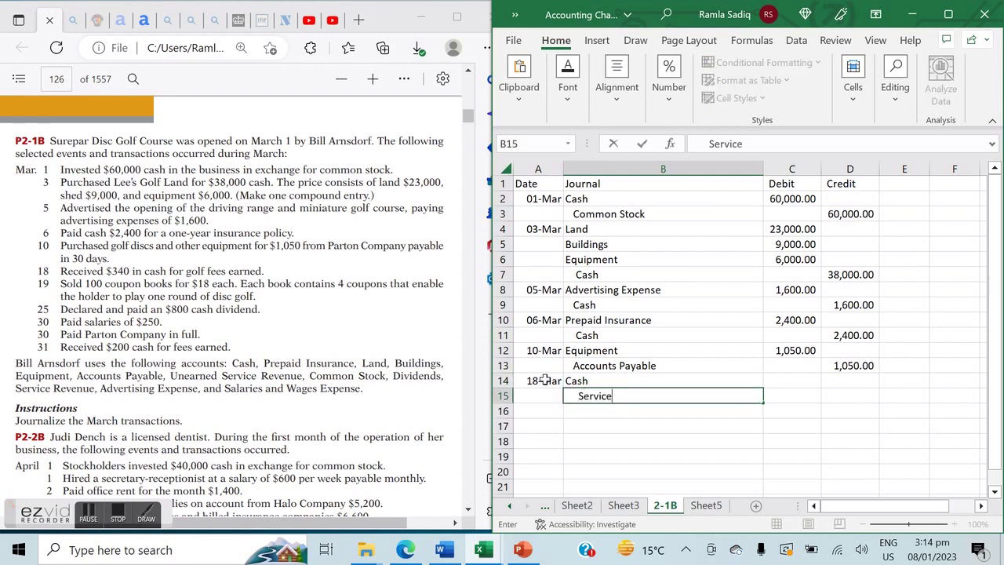
type(" Revenue")
Step: Enter 340 as the 18 March Cash debit in C14 and the Service Revenue credit in D15
key("Right")
key("Up")
key("Up")
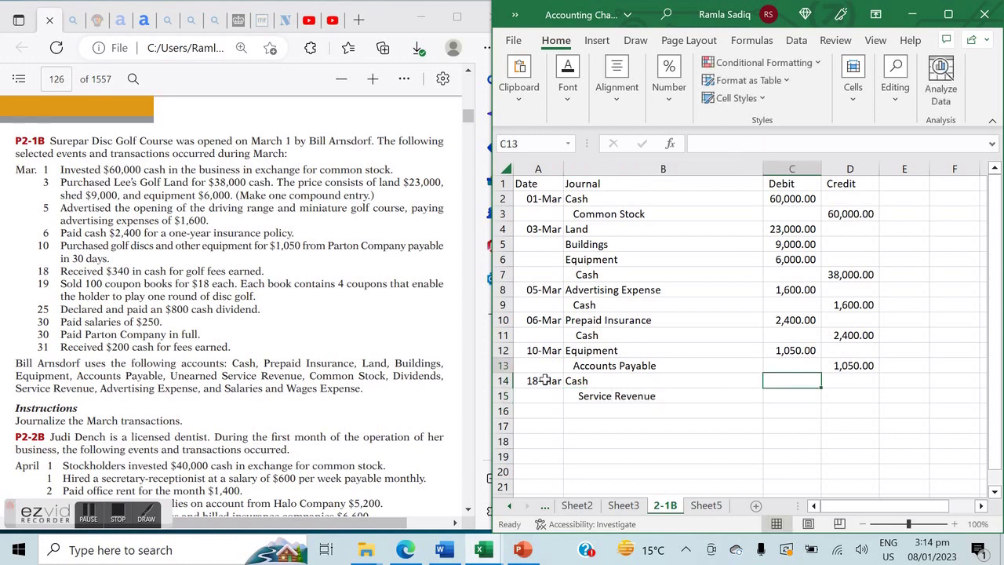
key("Down")
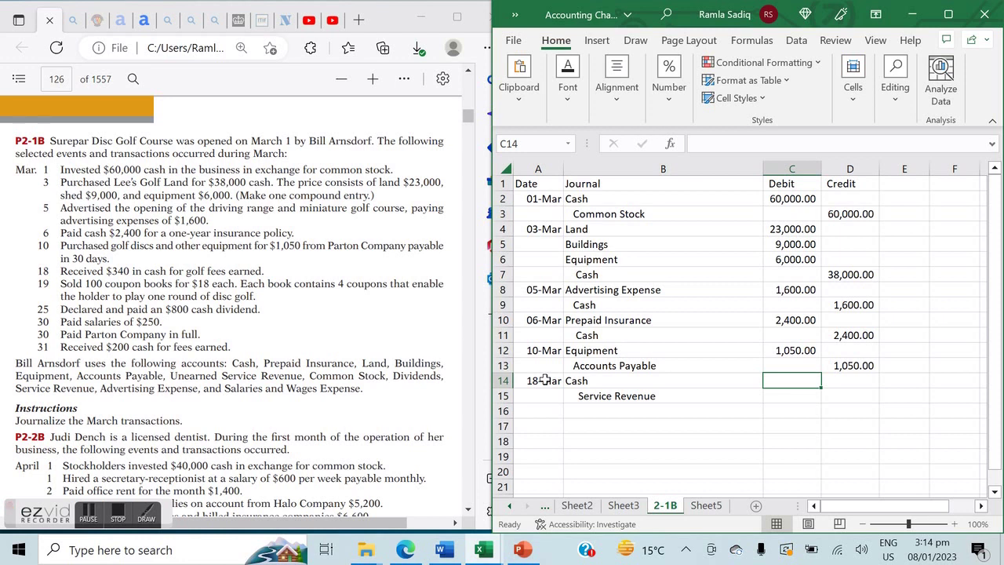
type("340")
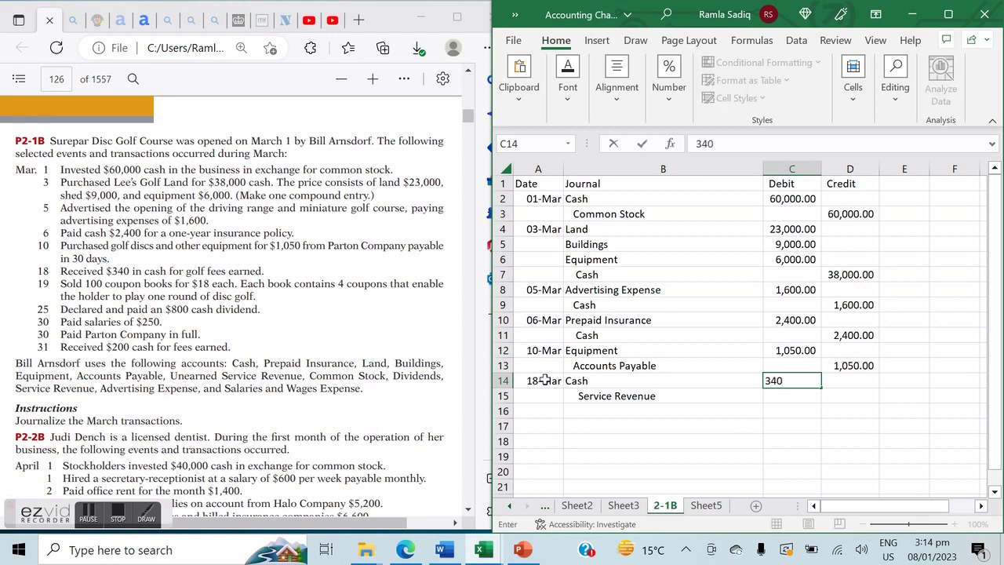
key("Down")
key("Right")
type("340")
key("Return")
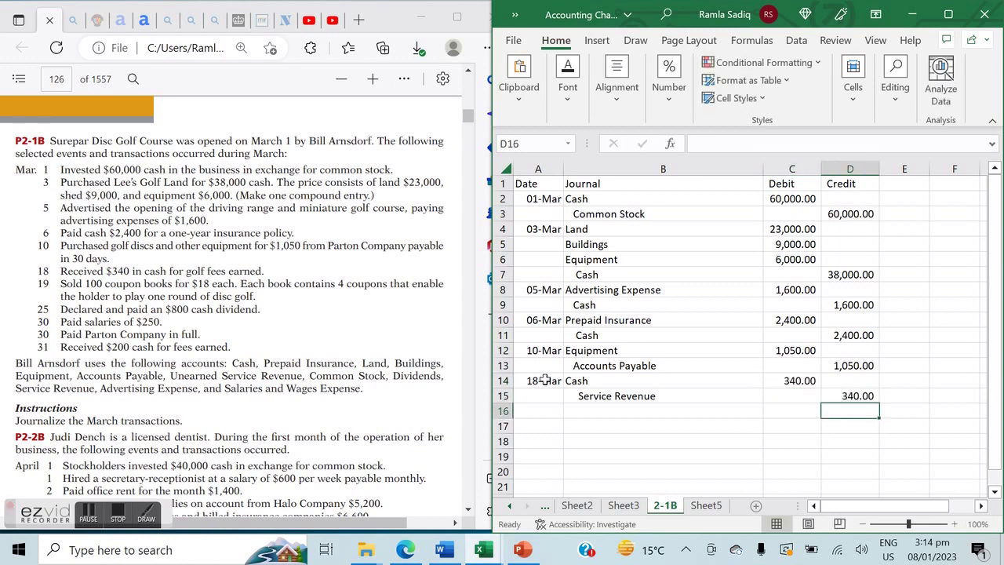
Step: Enter the date 19 March for the coupon book sale in A16
key("Left")
key("Left")
key("Left")
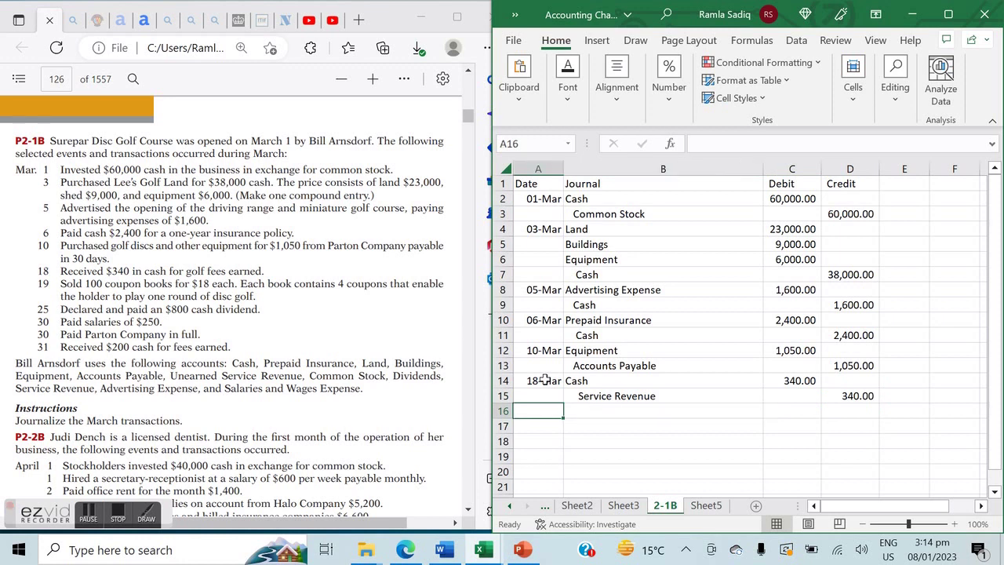
type("19-03")
key("Return")
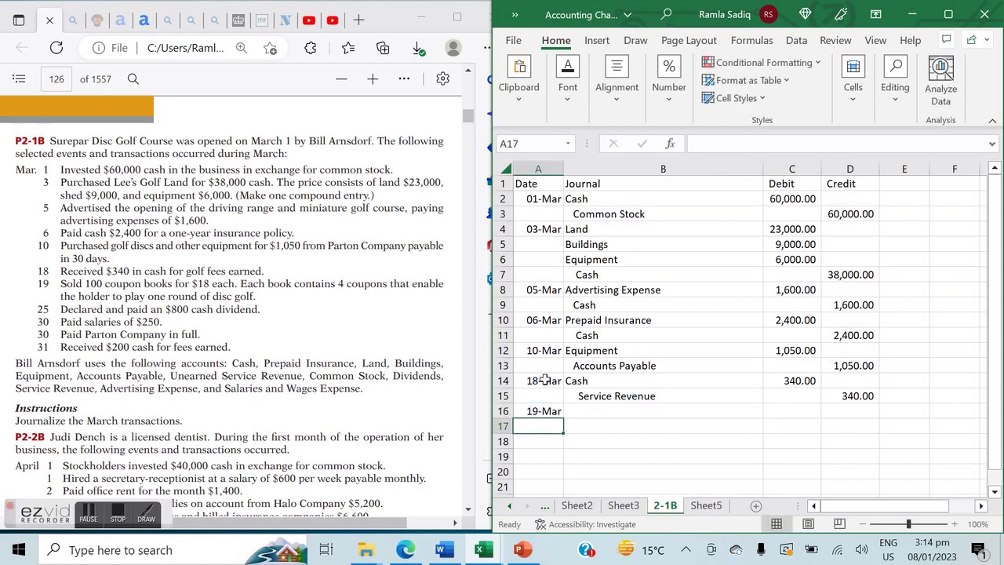
Step: Enter Cash in B16 and an indented Unearned Service Revenue in B17 for the 19 March entry
key("Up")
key("Right")
key("Right")
key("Left")
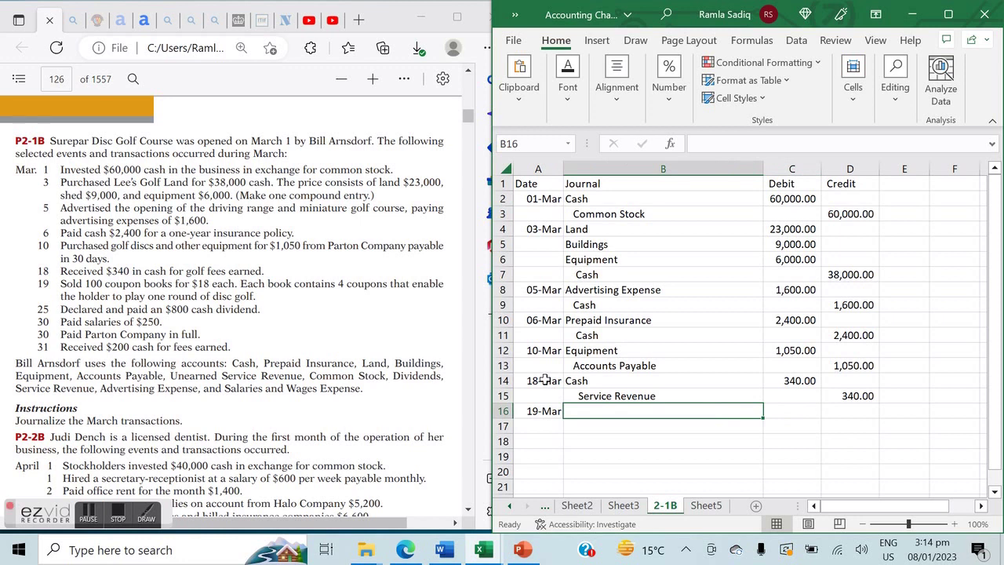
key("Down")
key("Up")
type("Cash")
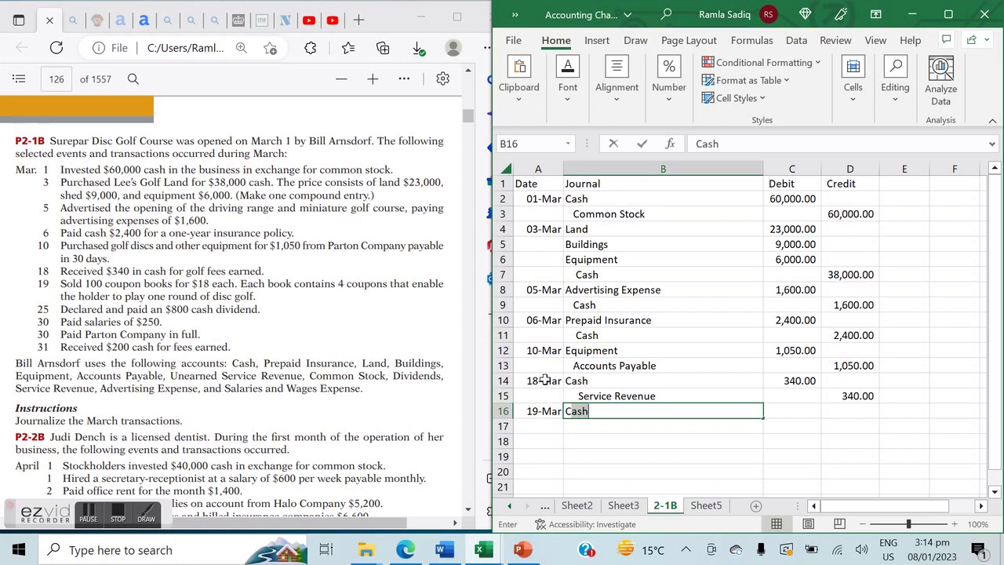
key("Return")
key("Up")
key("Down")
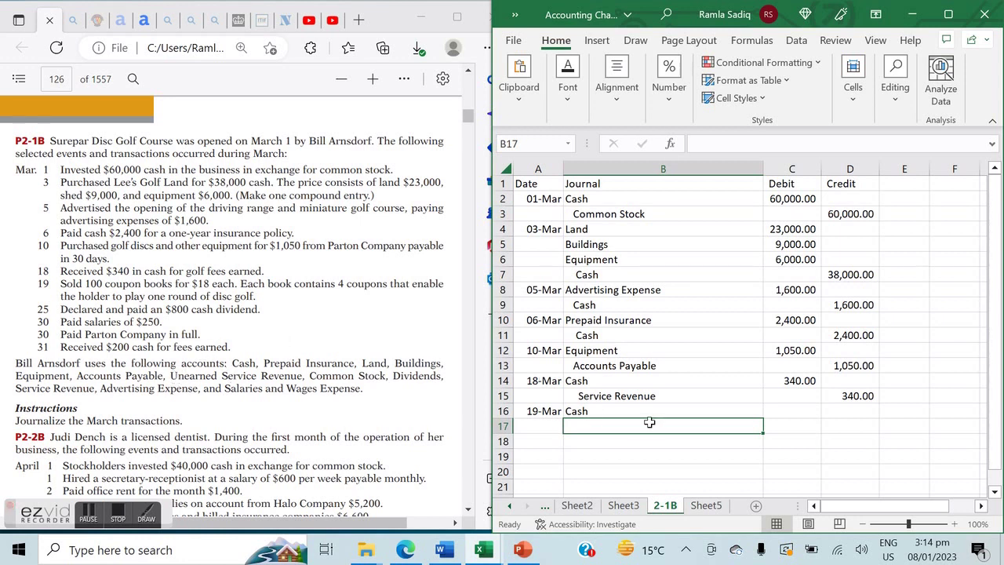
type("Unear")
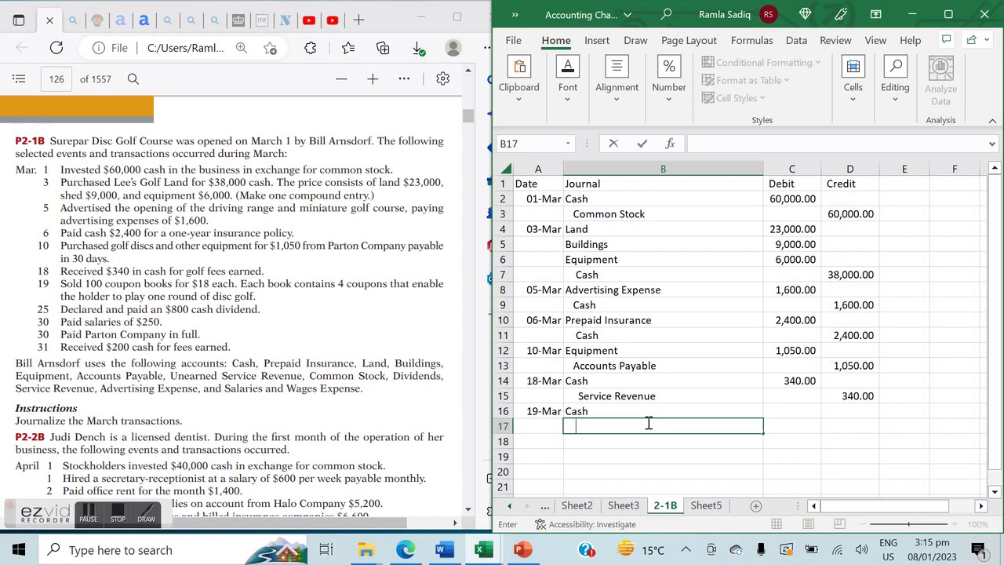
type("ned Service Revenue")
Step: Calculate the 19 March Cash debit in C16 with the formula =100*18
key("Up")
key("Right")
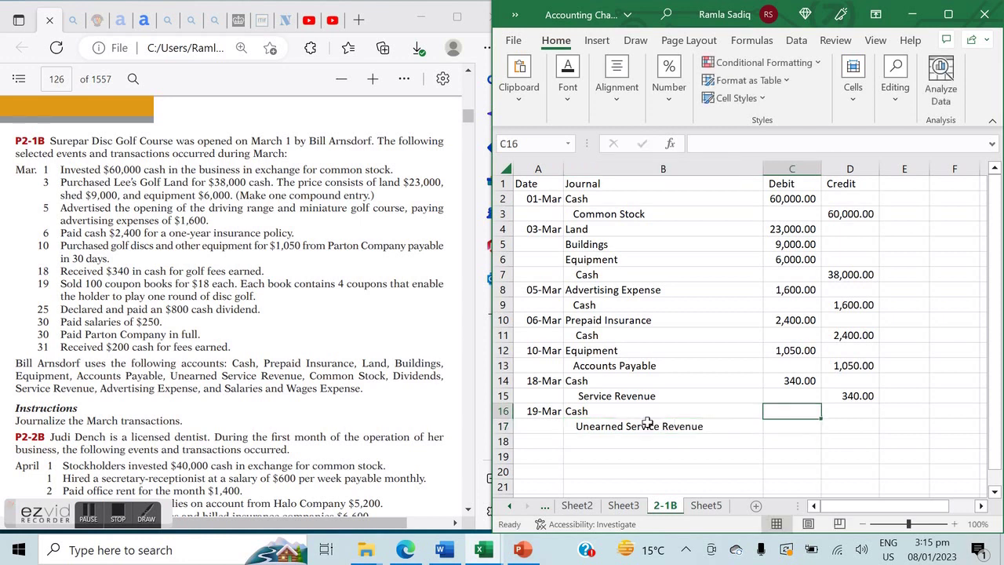
type("=100*")
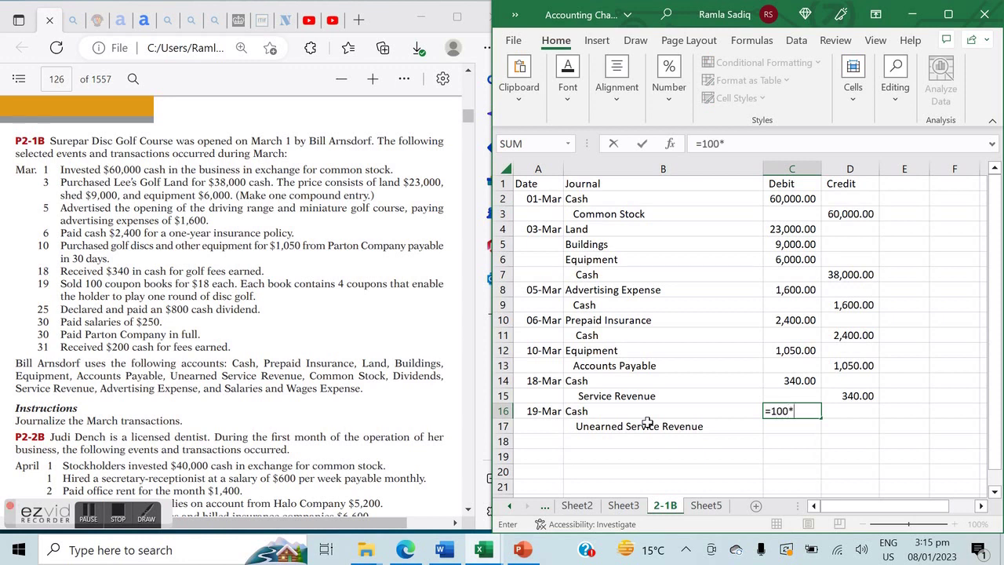
type("18")
key("Return")
key("Up")
key("Down")
key("Right")
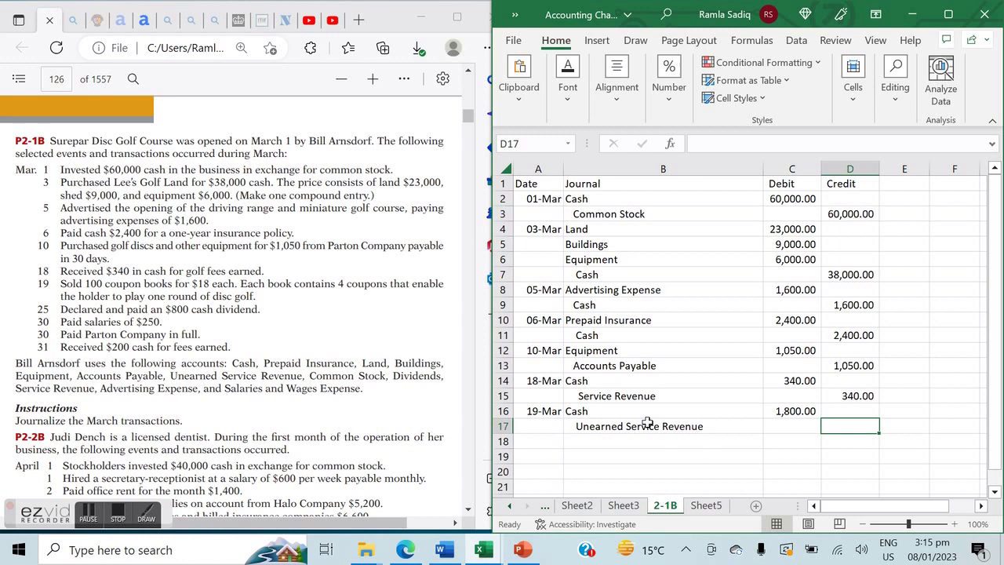
Step: Replace the formula in C16 with a debit of 1800 and enter the matching 1800 credit in D17
key("Left")
key("Up")
type("1800")
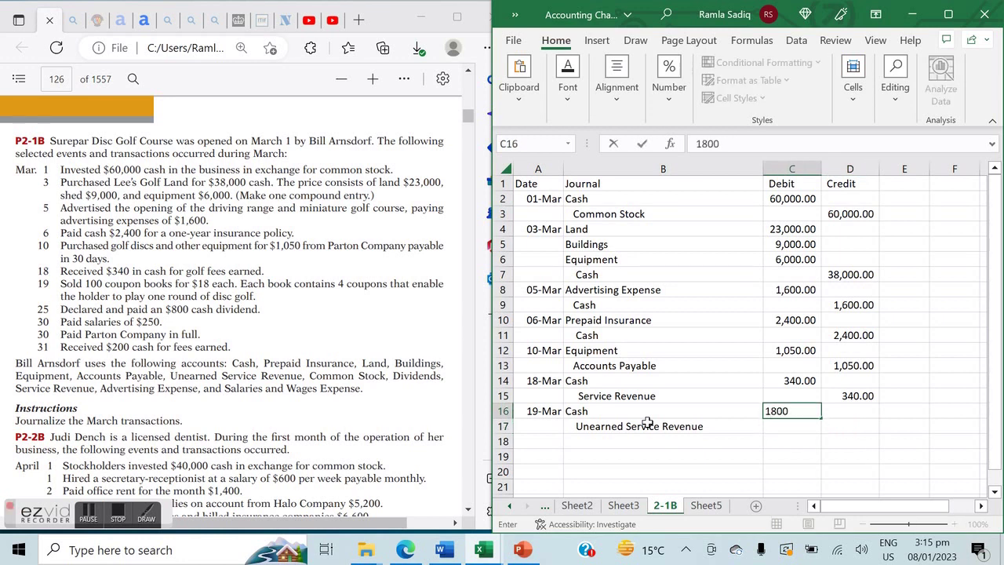
key("Return")
key("Right")
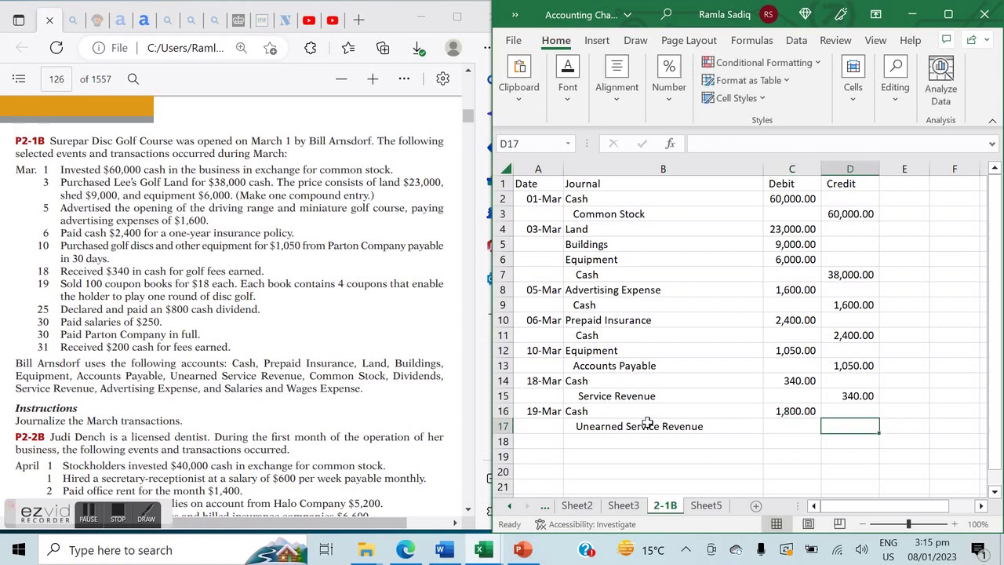
type("1800")
key("Return")
Step: Enter the date 25 March for the cash dividend in A18
key("Left")
key("Left")
key("Left")
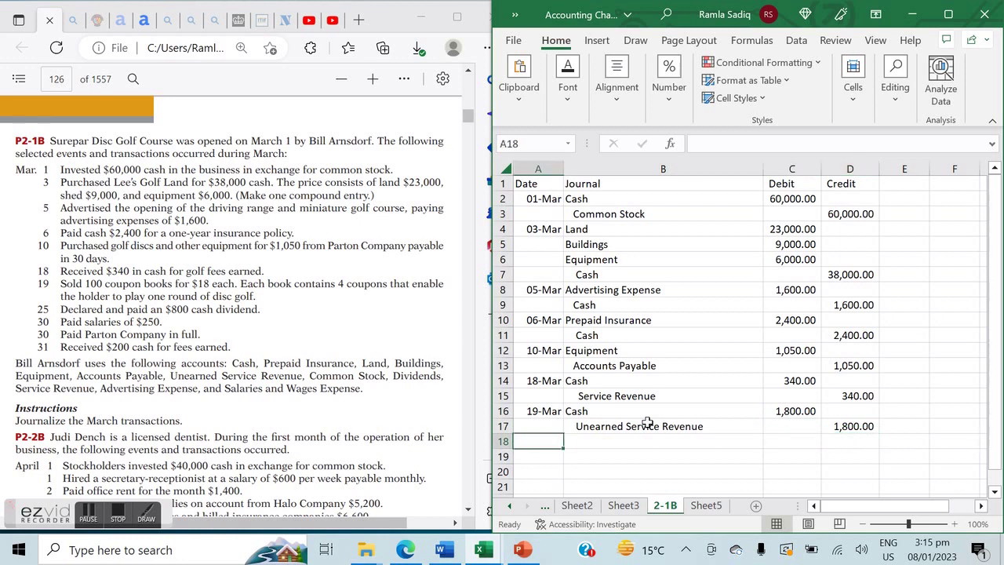
type("25-03")
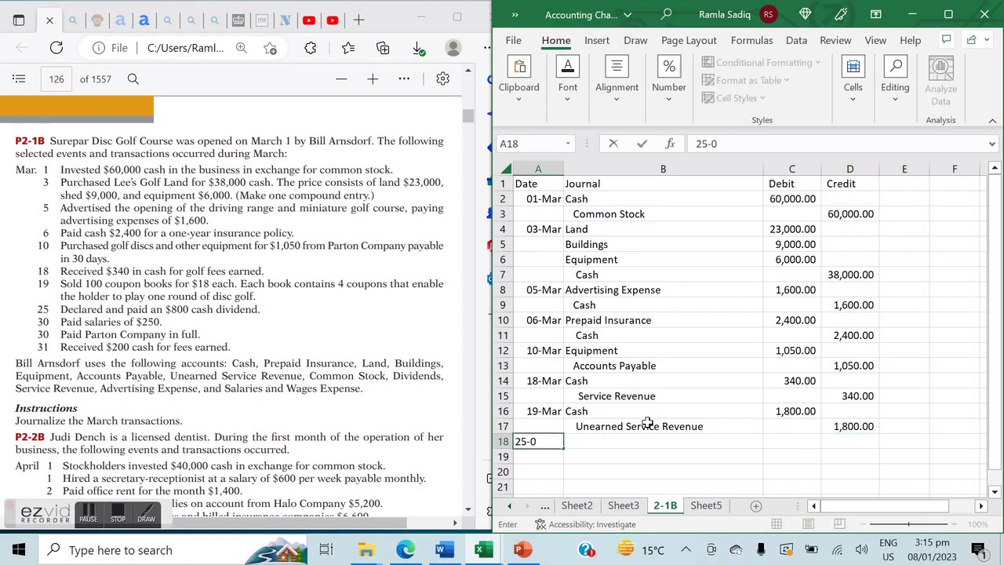
key("Return")
key("Up")
key("Right")
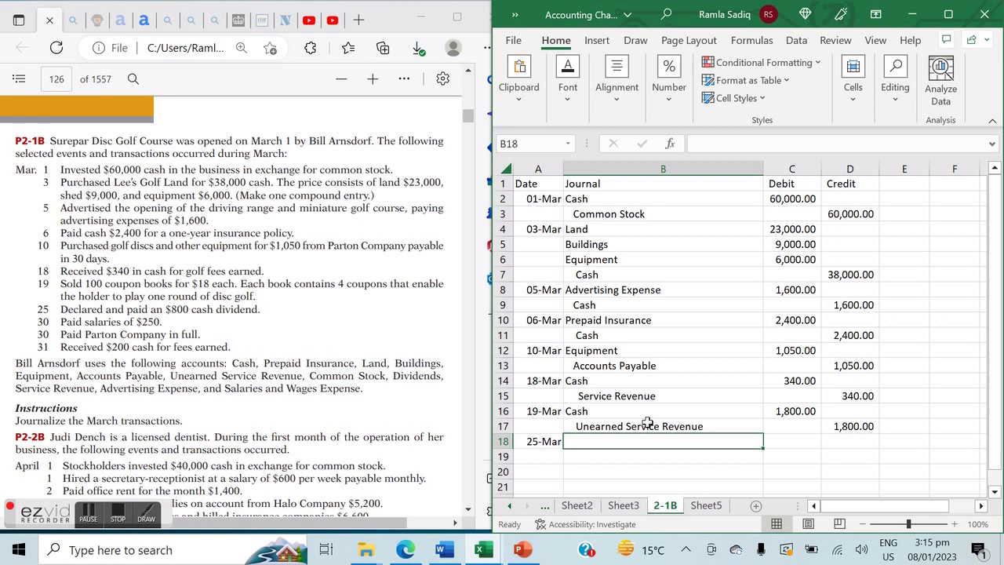
Step: Check the debit and credit rules on Sheet5 and enter Dividend in B18 of the 25 March entry on sheet 2-1B
left_click(706, 505)
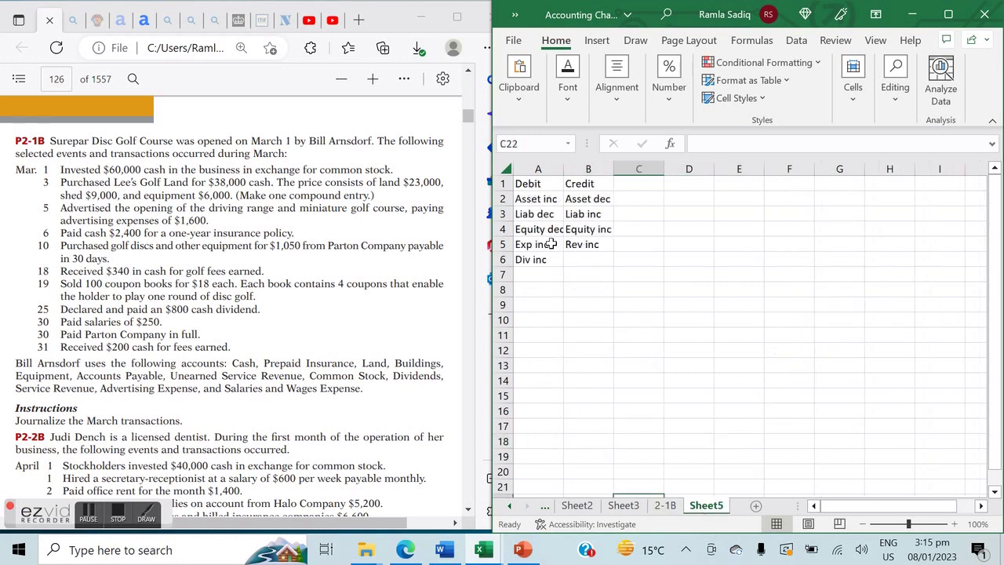
left_click(665, 505)
type("Dibidend")
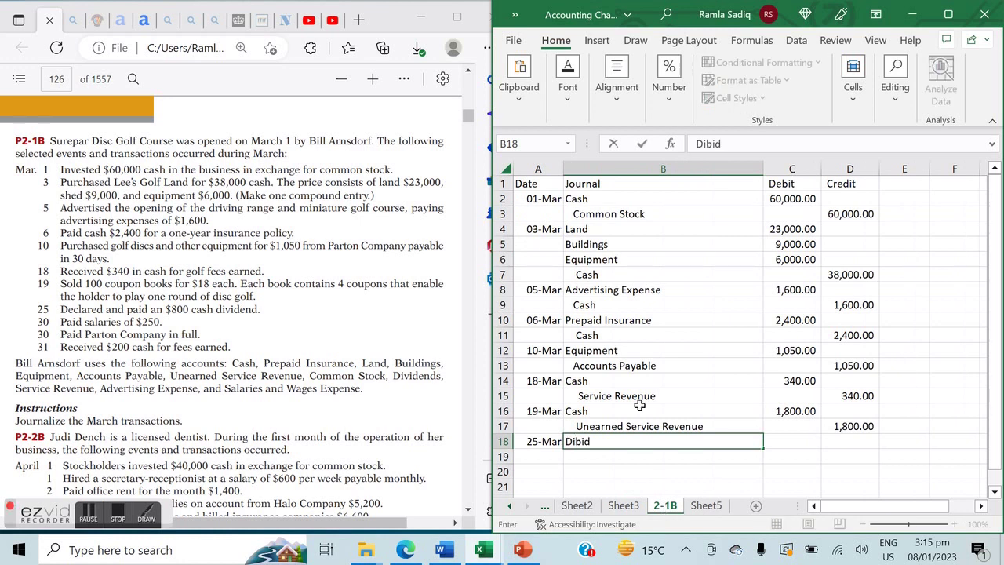
key("BackSpace")
key("BackSpace")
key("BackSpace")
key("BackSpace")
key("BackSpace")
key("BackSpace")
type("vidend")
Step: Add an indented Cash in B19 of the 25 March entry and record 800 as debit in C18 and credit in D19
key("Return")
type("Cash")
key("Right")
key("Up")
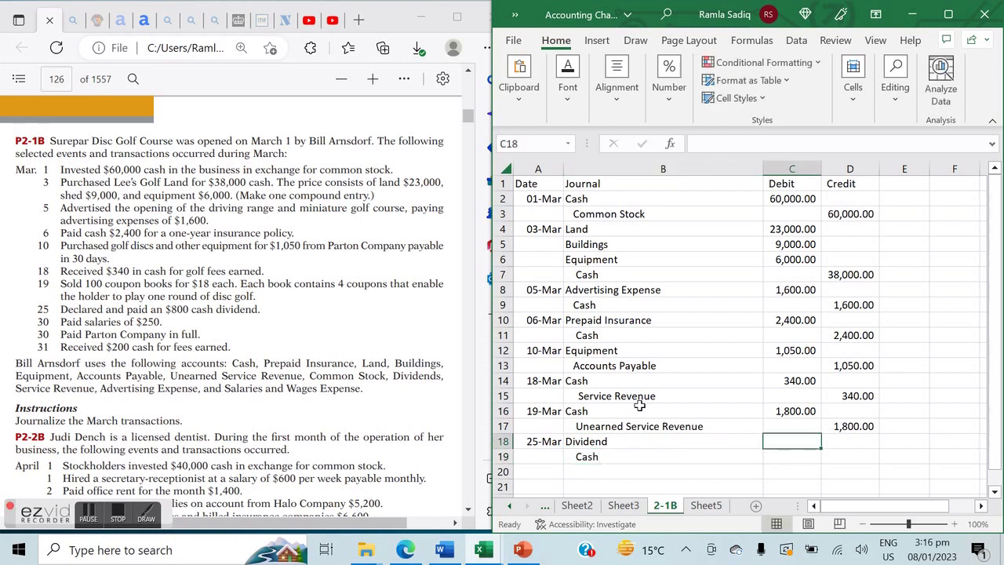
type("800")
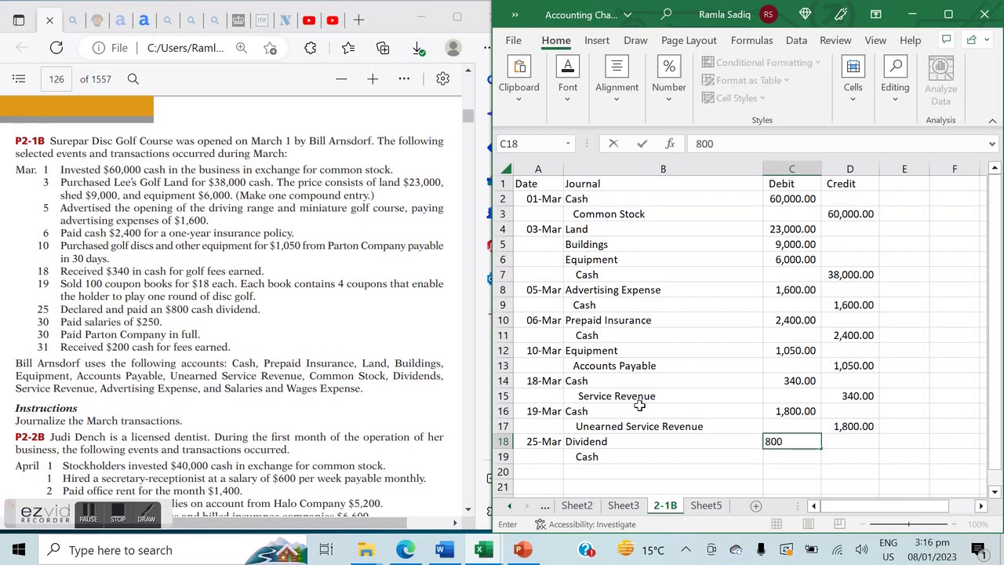
key("Return")
key("Right")
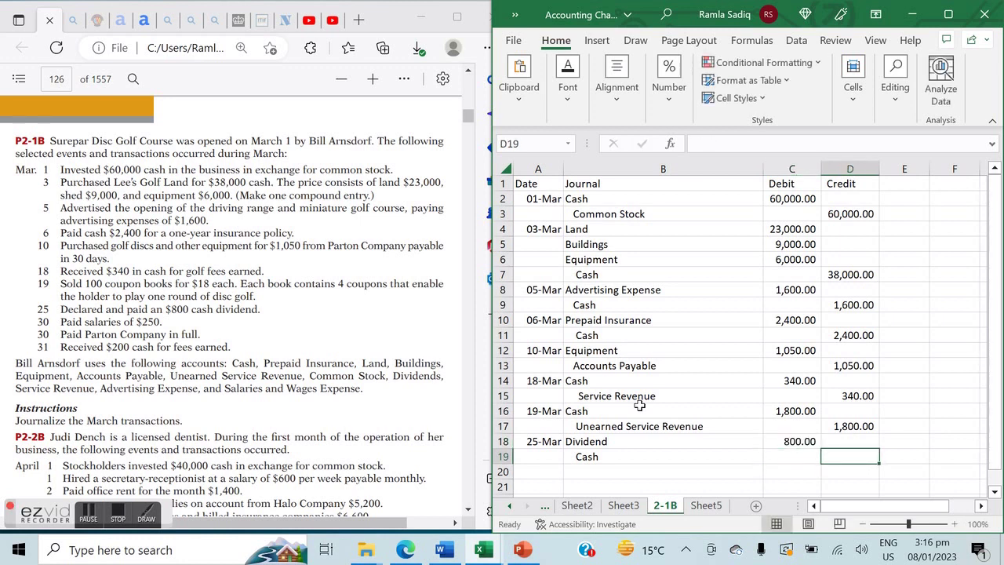
type("800")
key("Return")
key("Left")
key("Left")
key("Left")
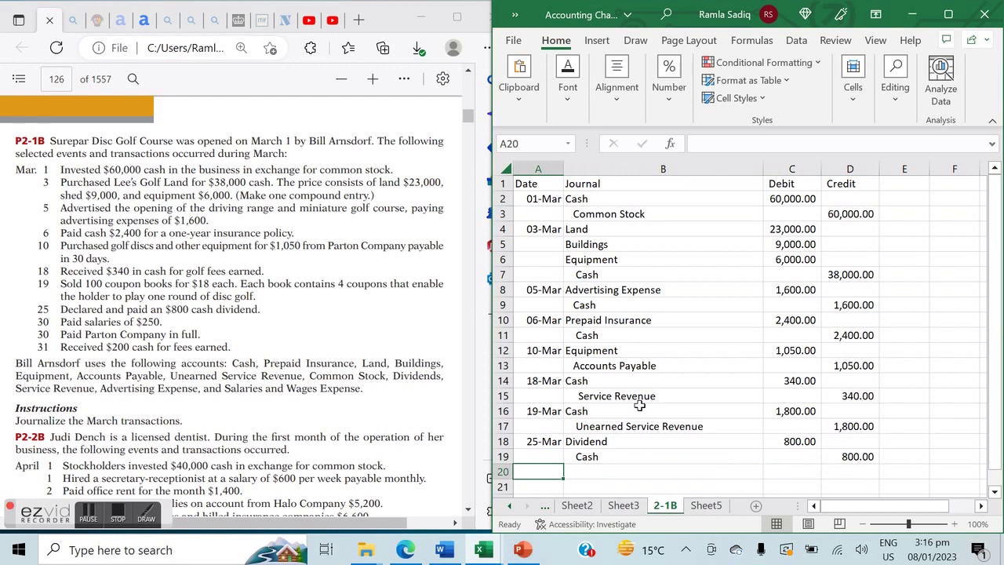
Step: Enter the date 30 March for the salaries payment in A20
type("30-03")
key("Return")
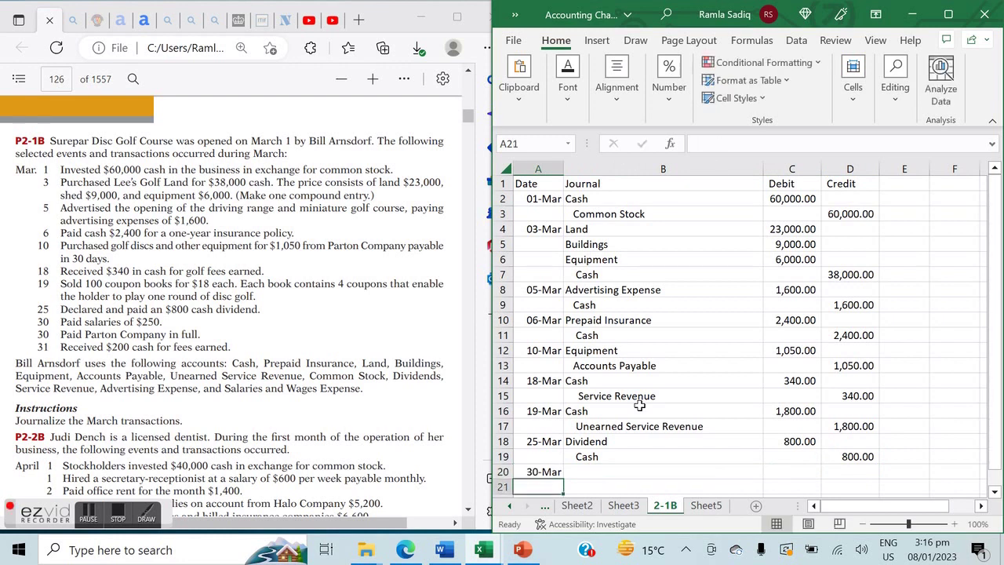
key("Up")
key("Right")
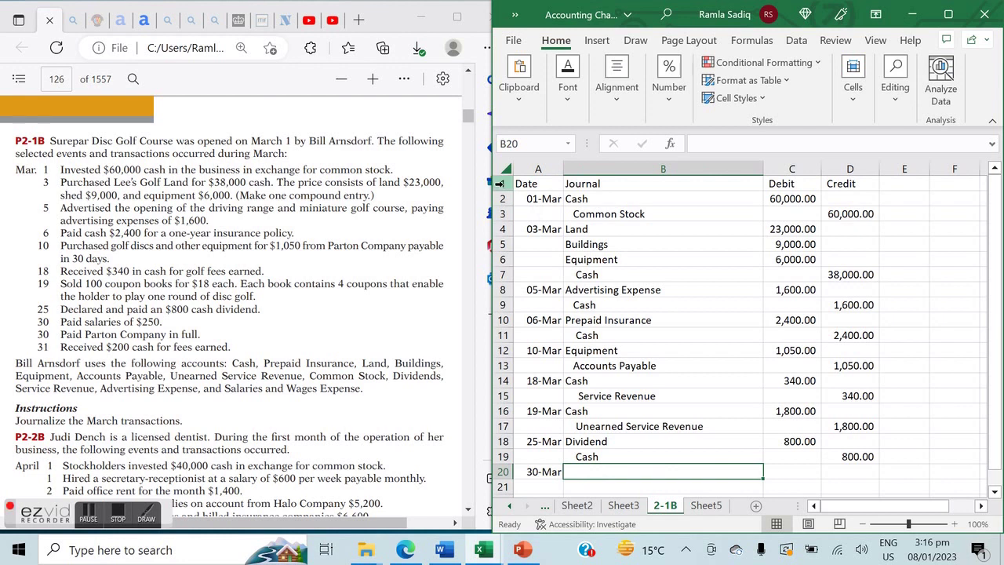
Step: Freeze the header row of sheet 2-1B above row 2 using Freeze Panes
left_click(502, 198)
left_click(875, 40)
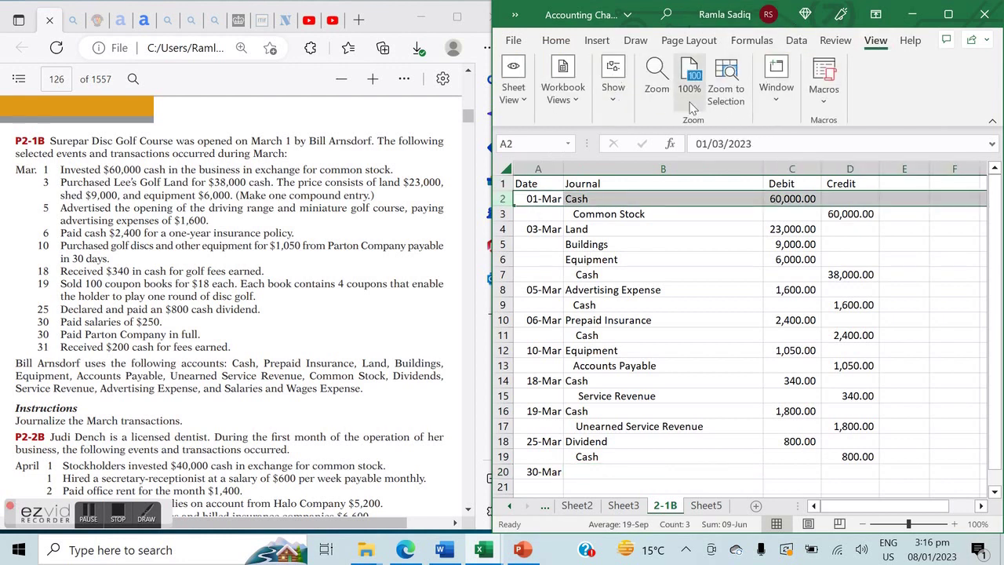
left_click(513, 93)
left_click(560, 109)
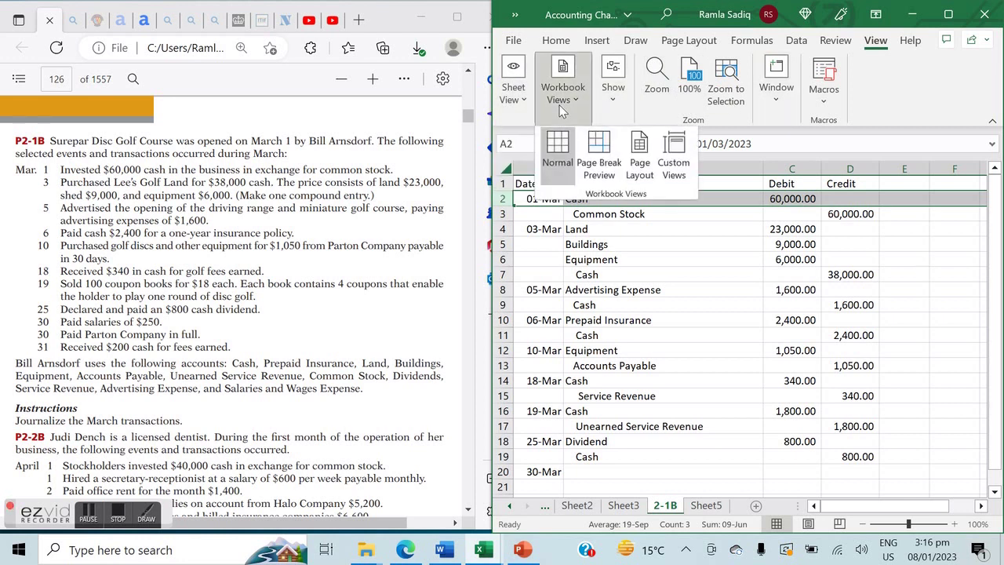
left_click(573, 104)
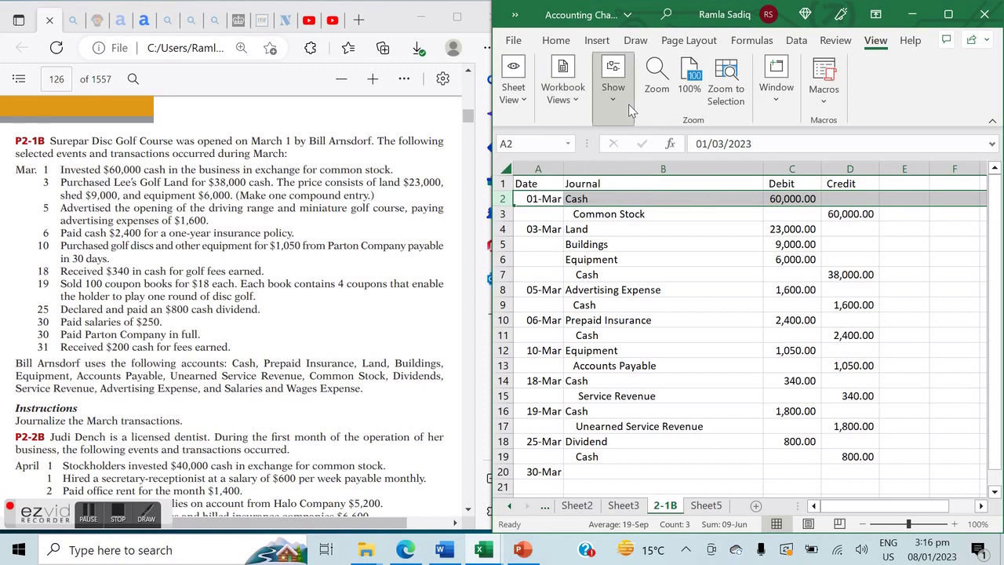
left_click(630, 109)
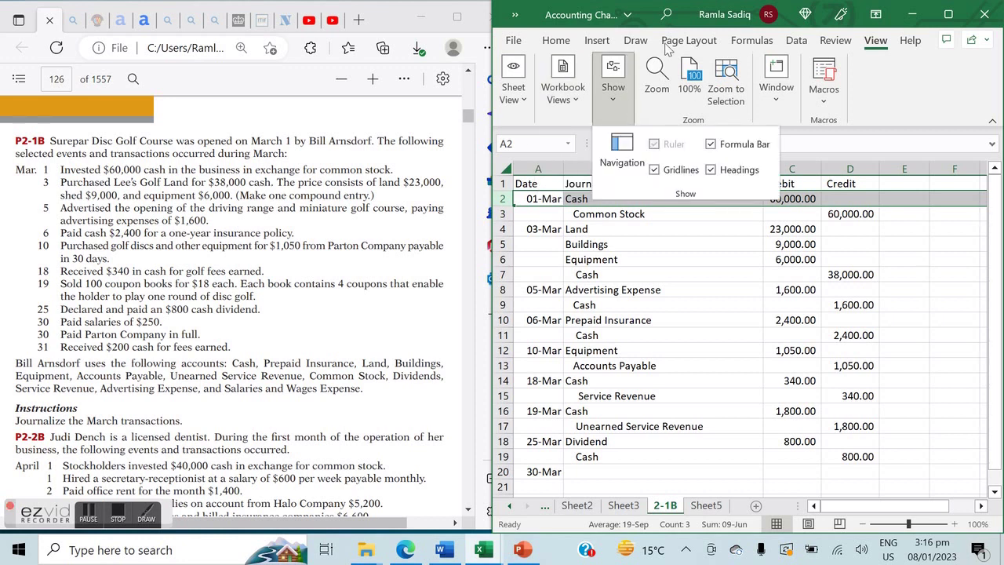
left_click(776, 98)
left_click(791, 104)
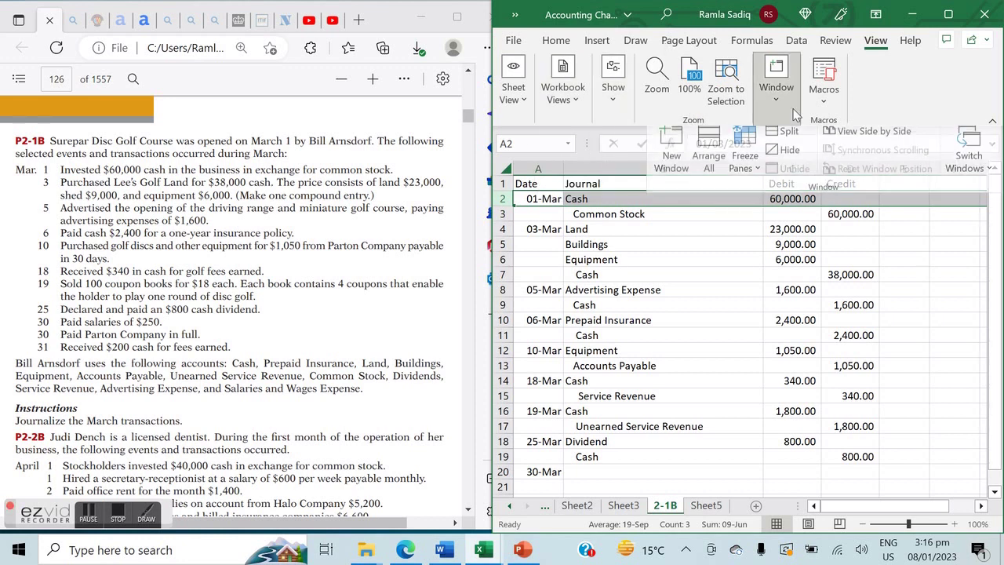
left_click(757, 174)
left_click(797, 228)
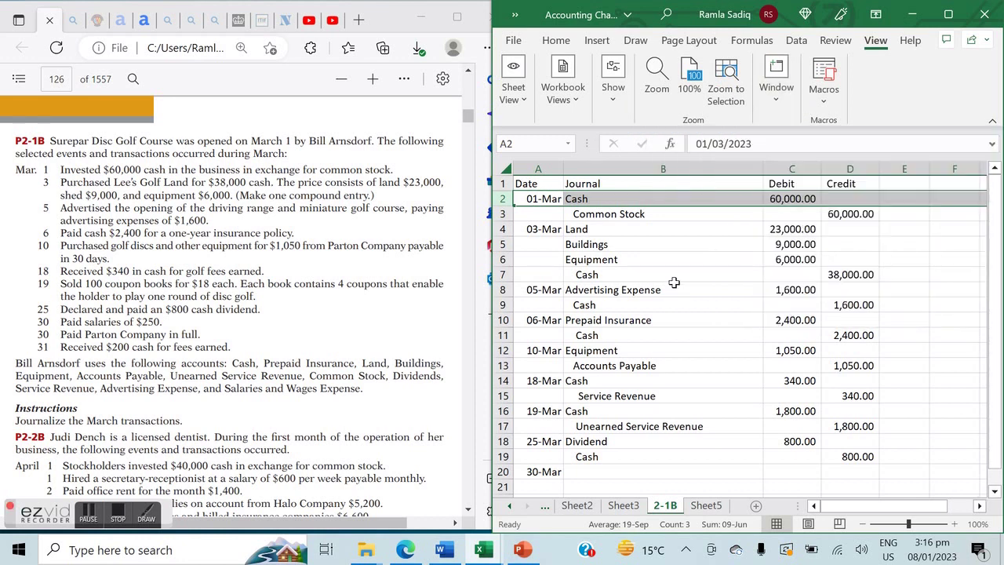
Step: Enter Salaries and Wages Expense in B20 as the debit account of the 30 March entry
left_click(549, 471)
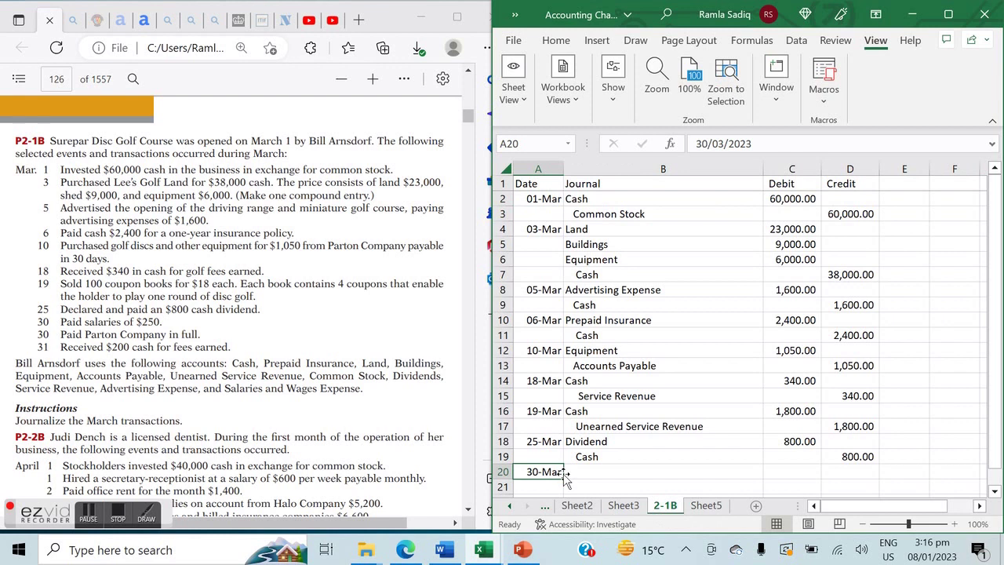
key("Down")
key("Down")
key("Down")
key("Down")
key("Down")
key("Down")
key("Down")
key("Down")
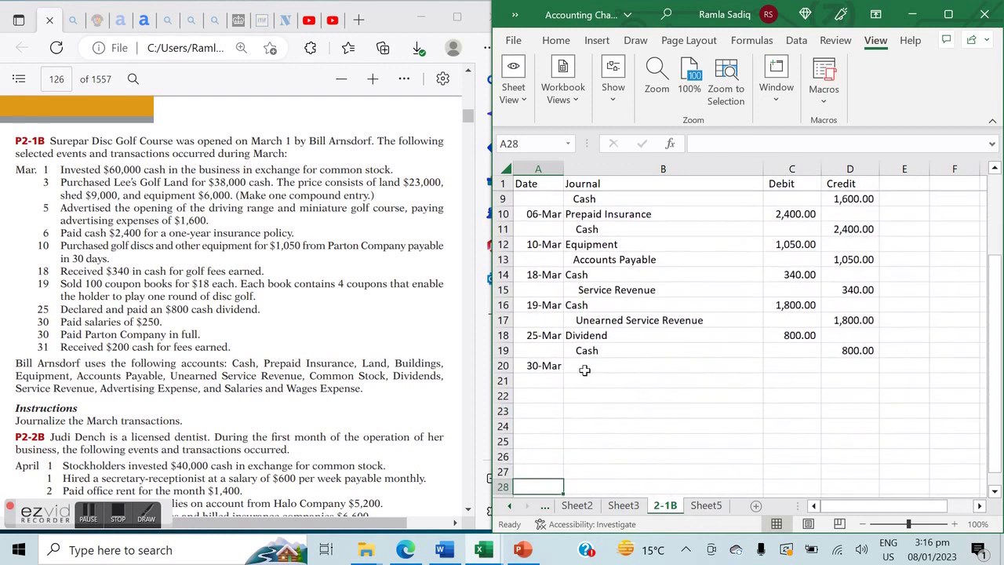
left_click(584, 367)
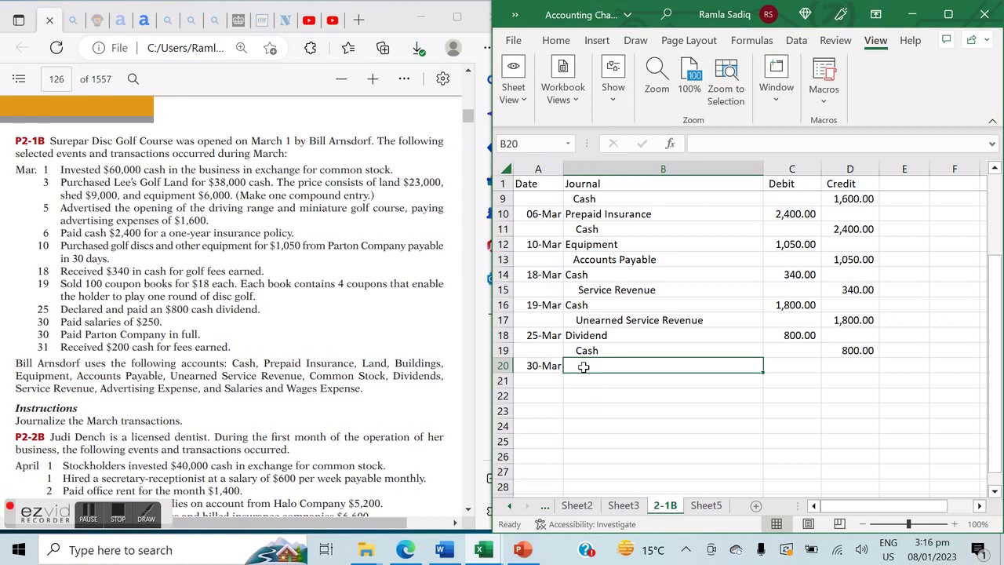
type("Salaries and Wages Expense")
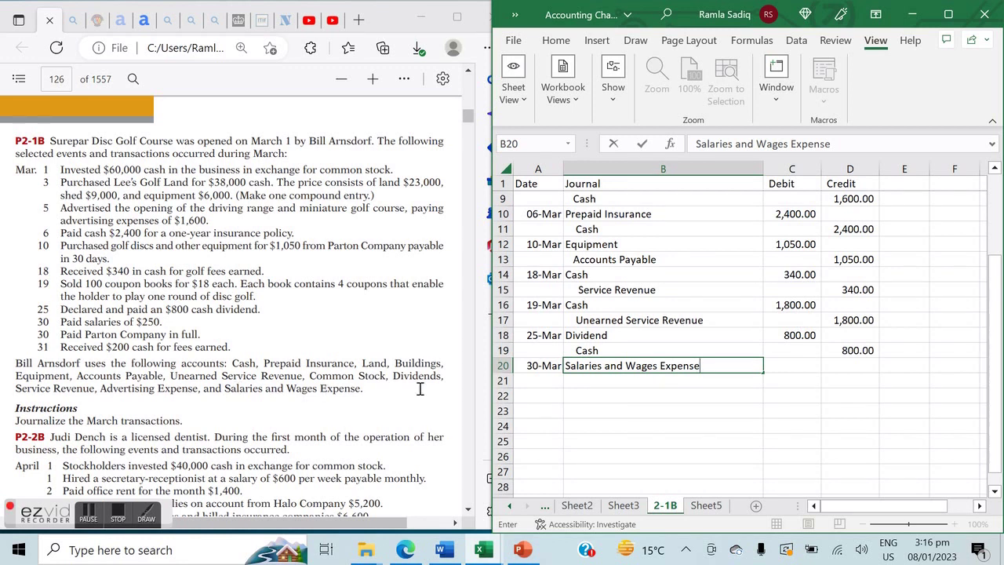
key("Return")
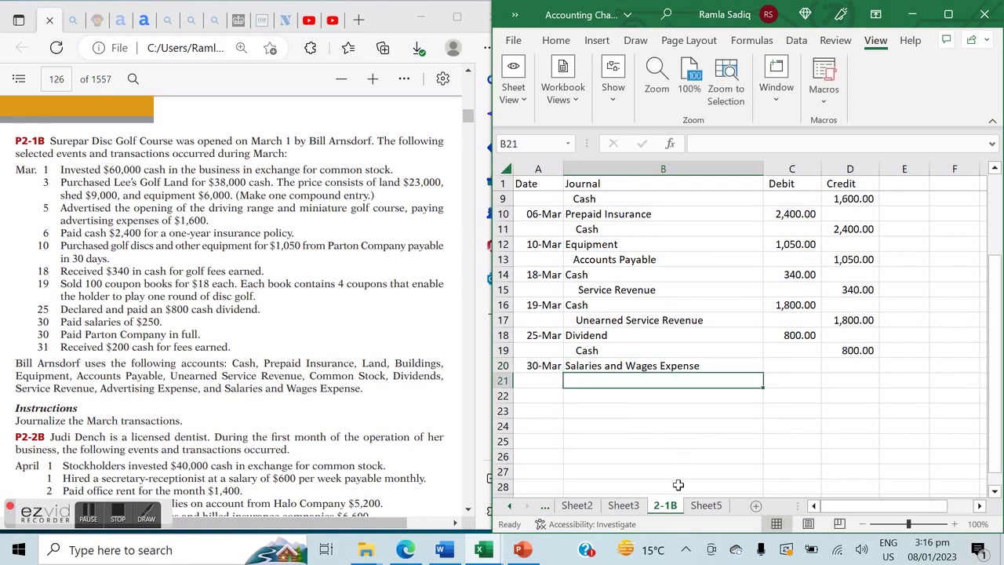
Step: Check the debit and credit rules on Sheet5 and enter an indented Cash in B21 on sheet 2-1B
left_click(706, 505)
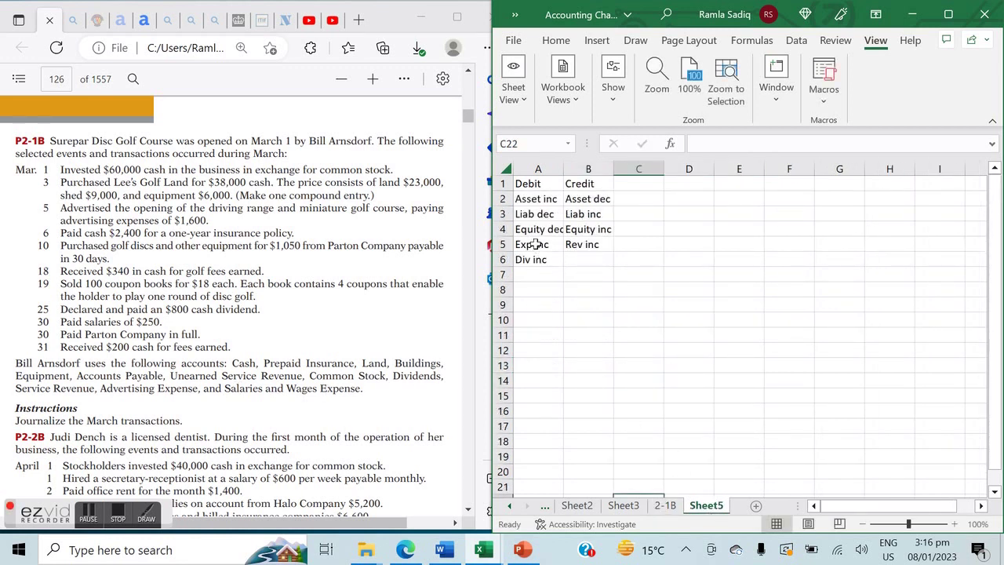
left_click(665, 505)
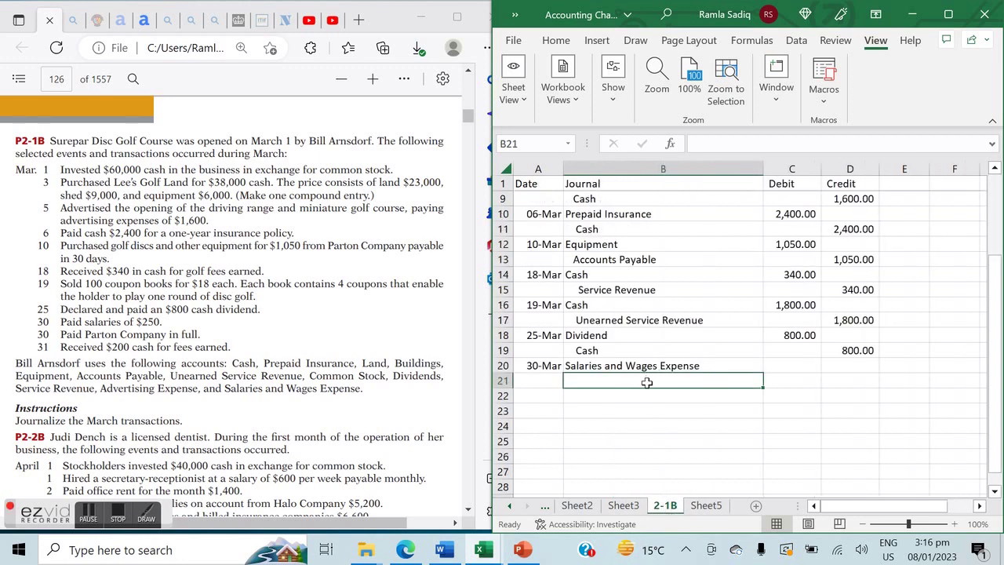
type("Cash")
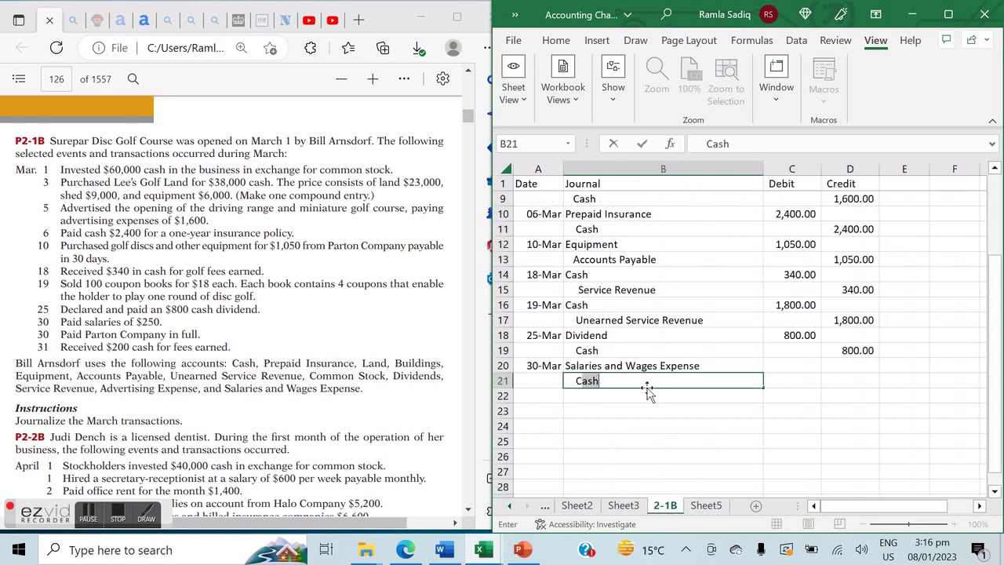
key("Tab")
Step: Record 250 as the salaries debit in C20 and as the cash credit in D21
key("Up")
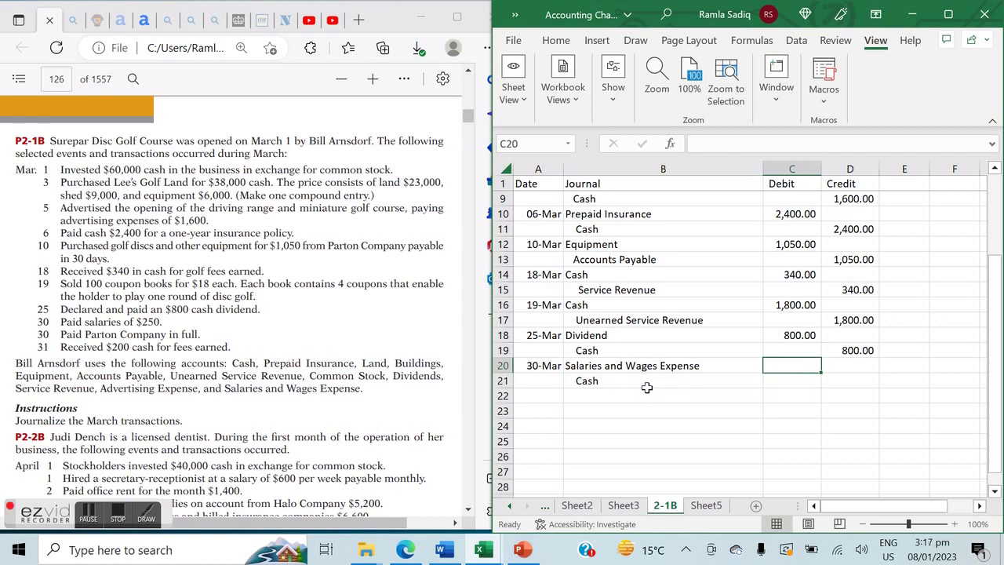
type("250")
key("Return")
key("Right")
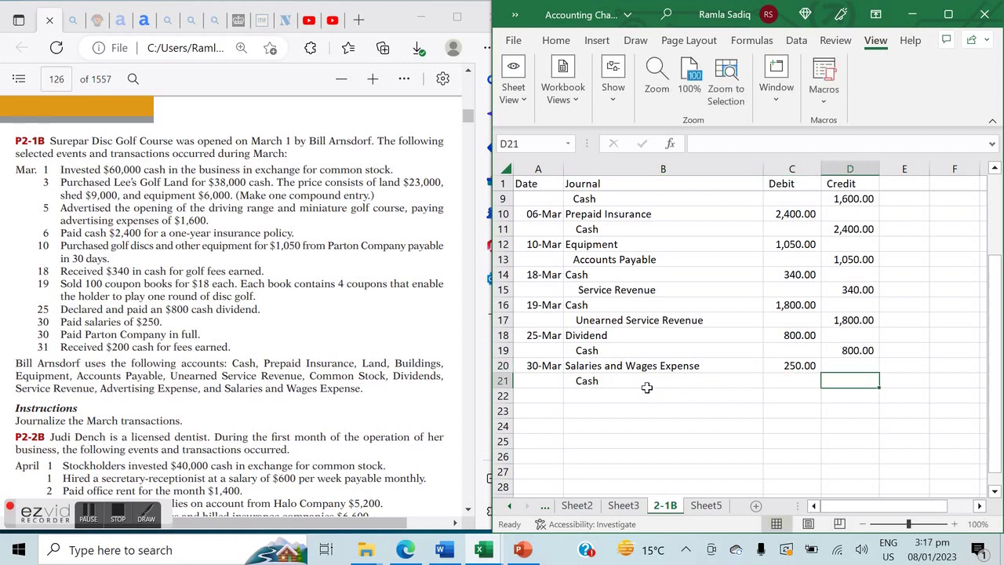
type("250")
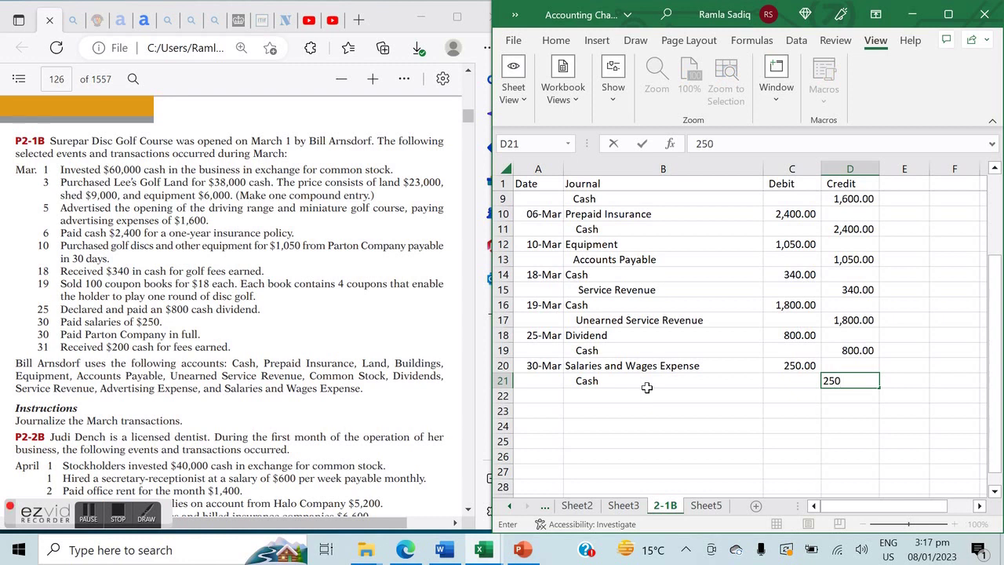
key("Return")
Step: Enter the date 30 March for the payment to Parton Company in A22
key("Left")
key("Left")
key("Left")
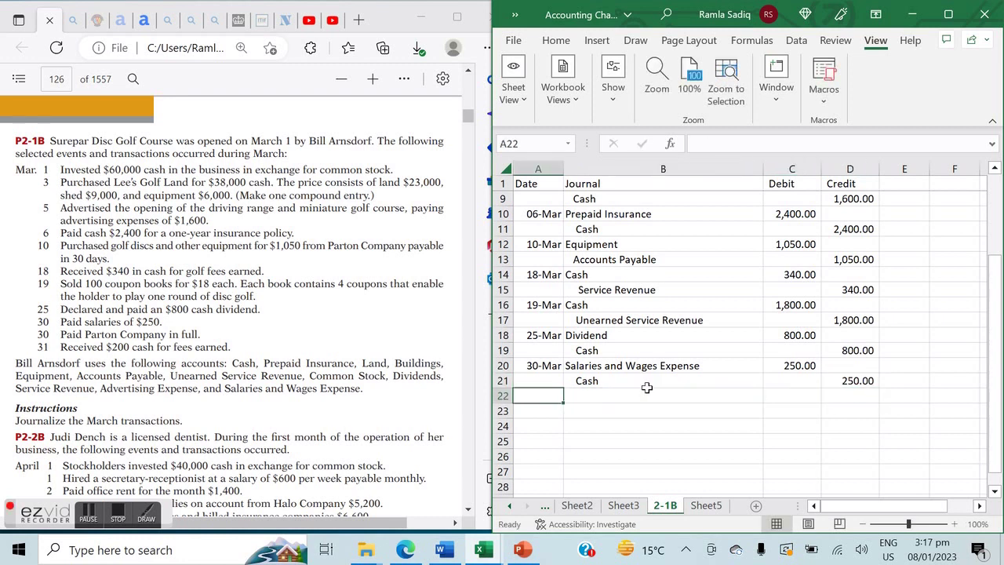
type("0-03")
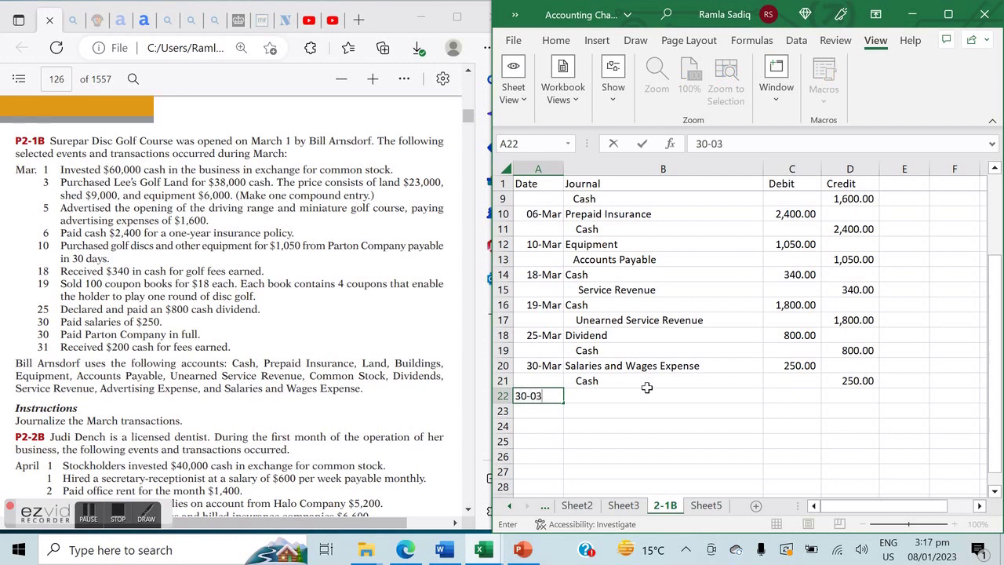
key("Return")
Step: Enter Accounts Payable in B22 with a debit of 1050 in C22
left_click(649, 392)
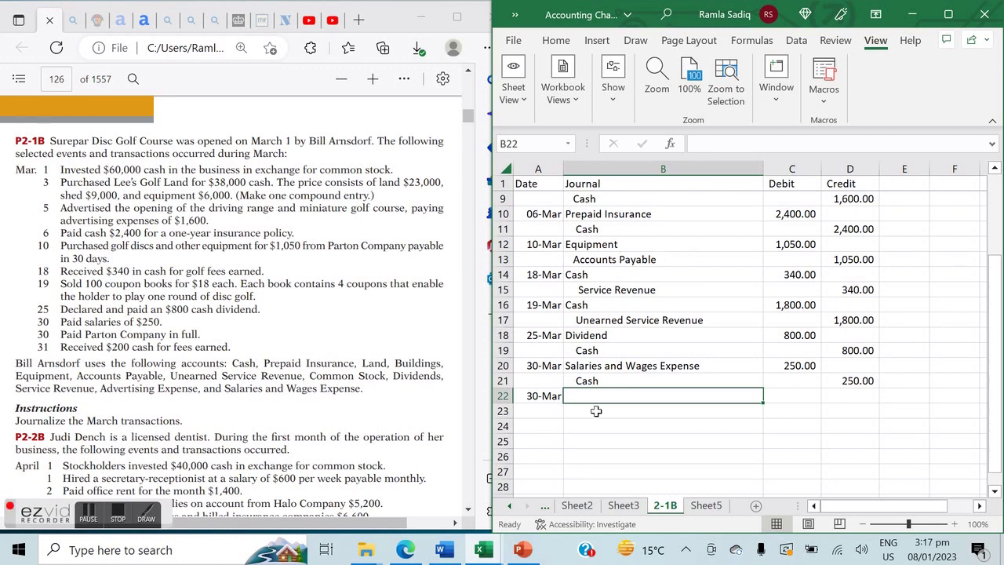
type("Account")
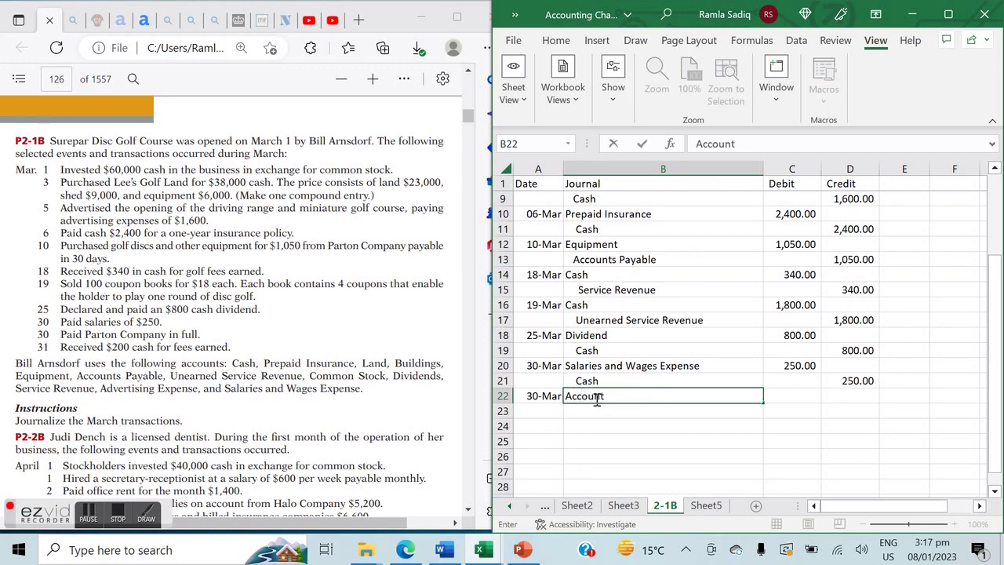
type("s Payable")
key("Tab")
type("1050")
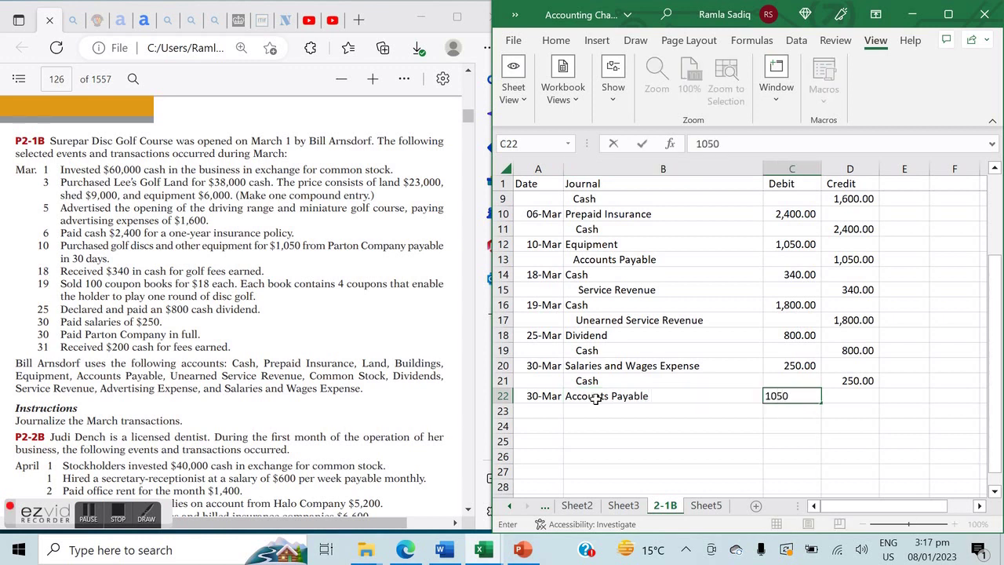
key("Return")
Step: Add an indented Cash in B23 with a credit of 1050 in D23
type("Cash")
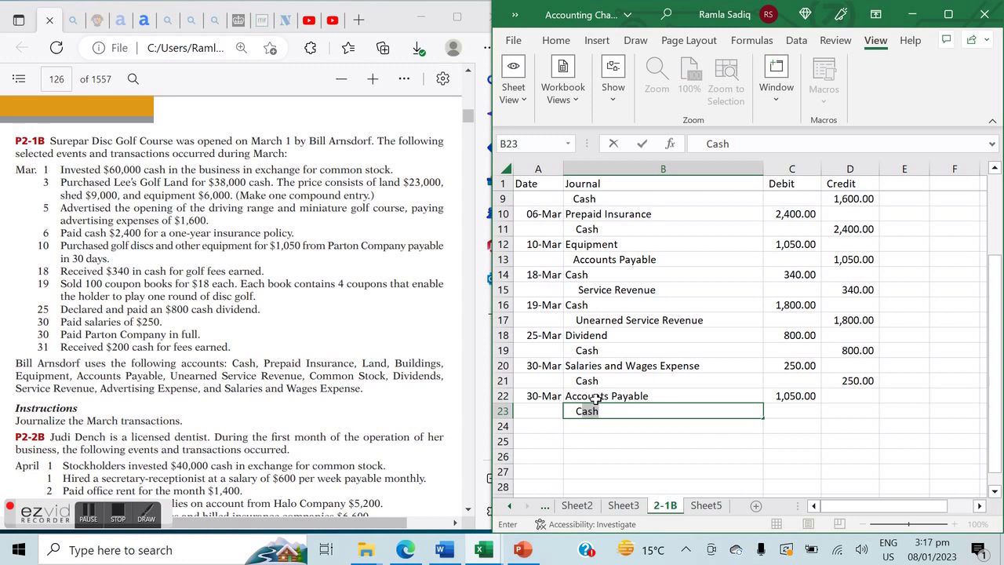
key("Tab")
key("Tab")
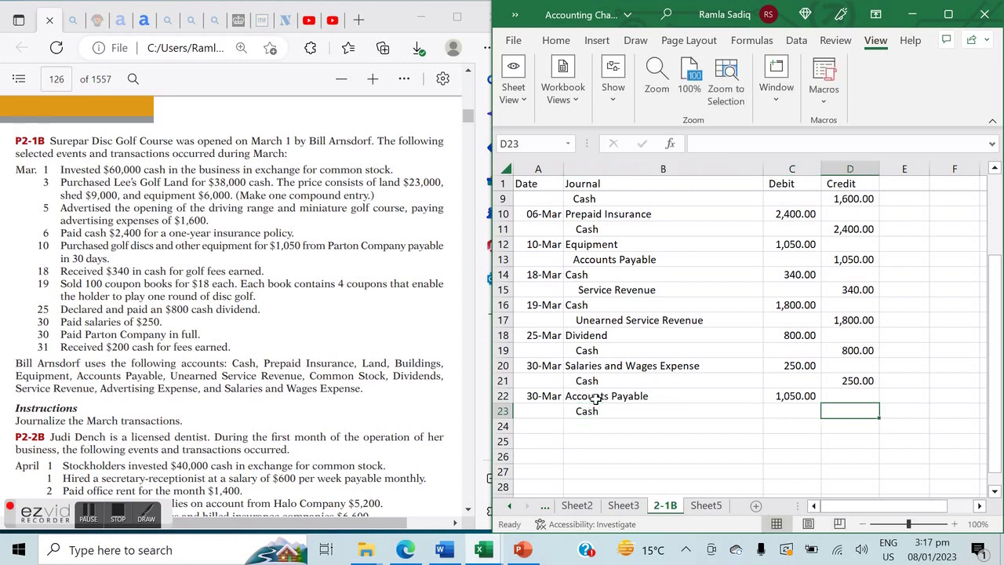
type("1050")
key("Return")
Step: Enter the date 31 March for the fees earned in A24
key("Left")
type("31")
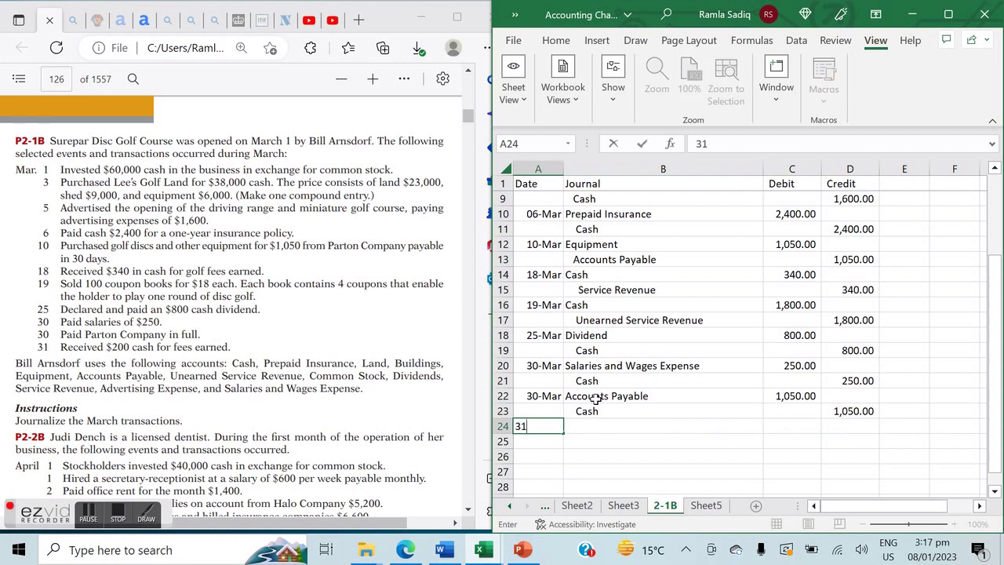
type("-Mar")
key("Return")
key("Up")
Step: Enter Cash in B24 and an indented Service Revenue in B25 for the 31 March entry
key("Right")
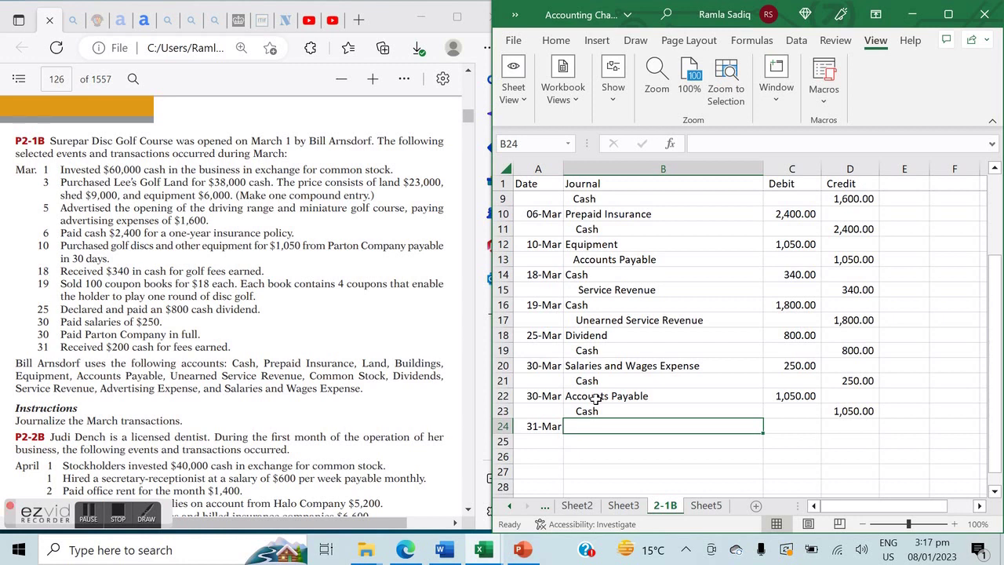
type("Cash")
key("Return")
type("Service Revenue")
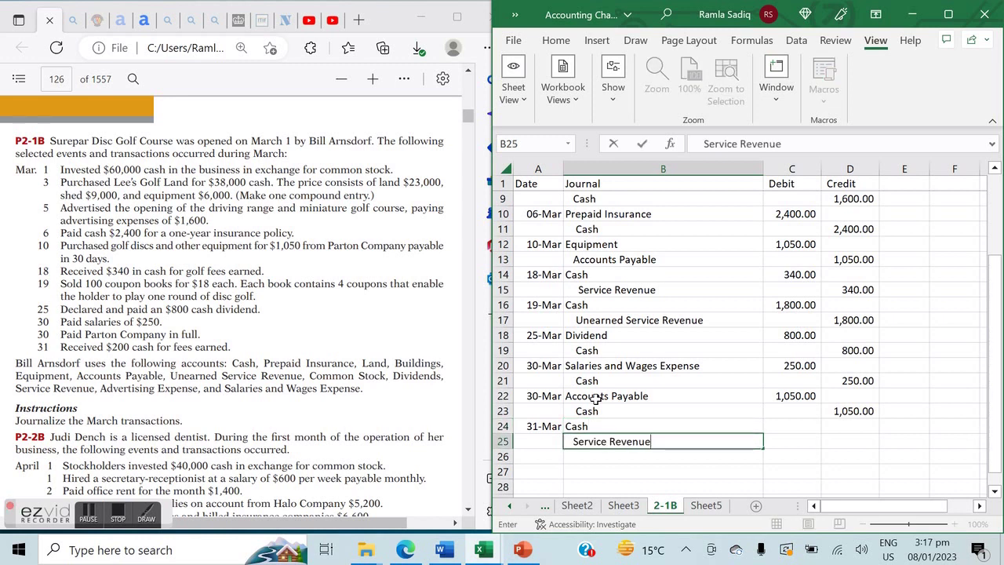
Step: Record 200 as the cash debit in C24 and as the service revenue credit in D25
key("Right")
key("Up")
type("200")
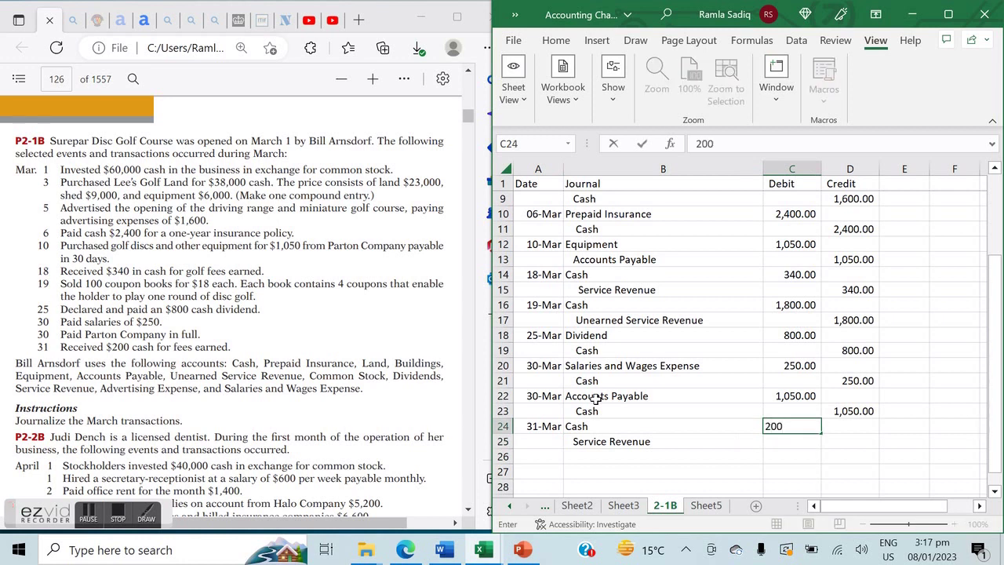
key("Right")
key("Down")
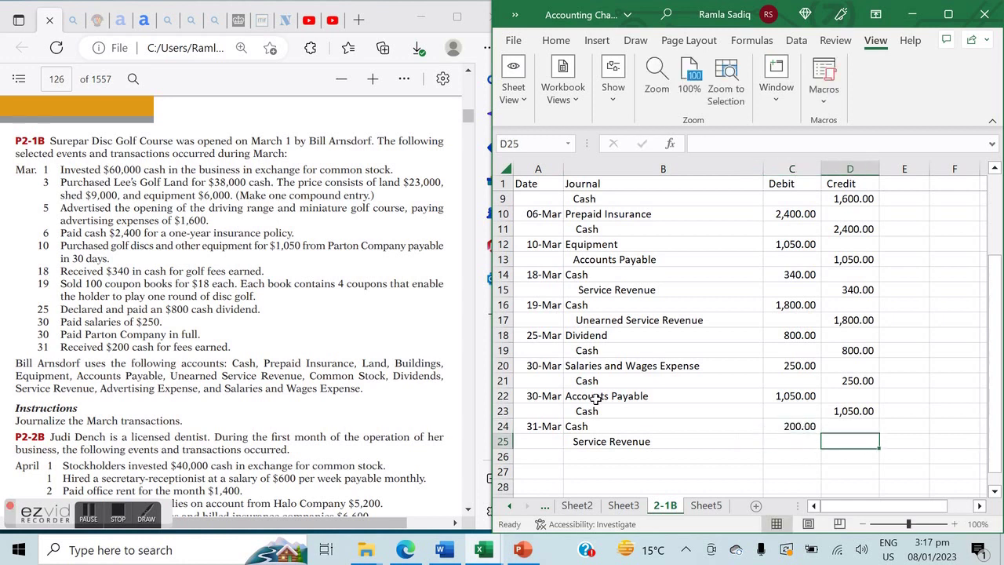
type("200")
key("Return")
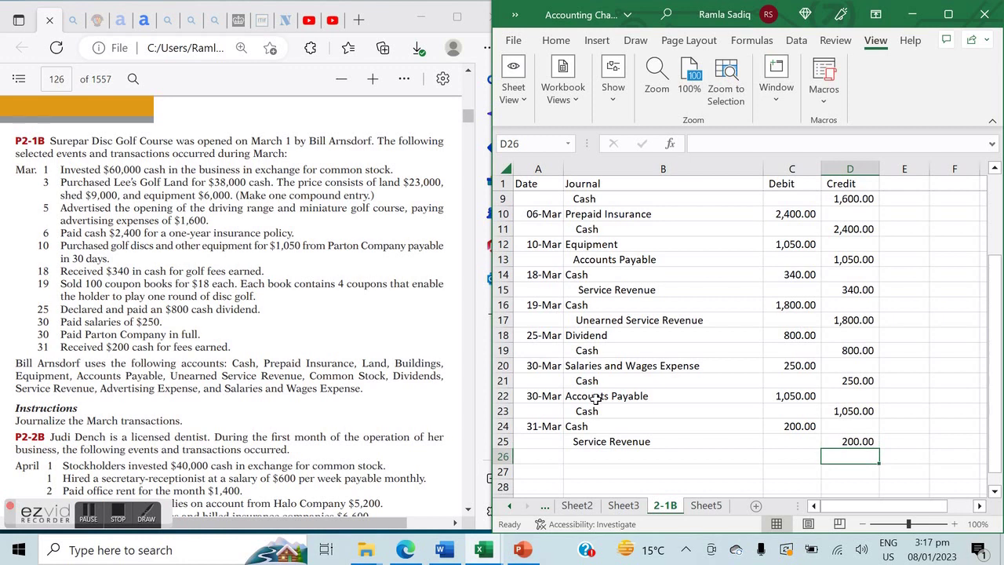
left_click(112, 421)
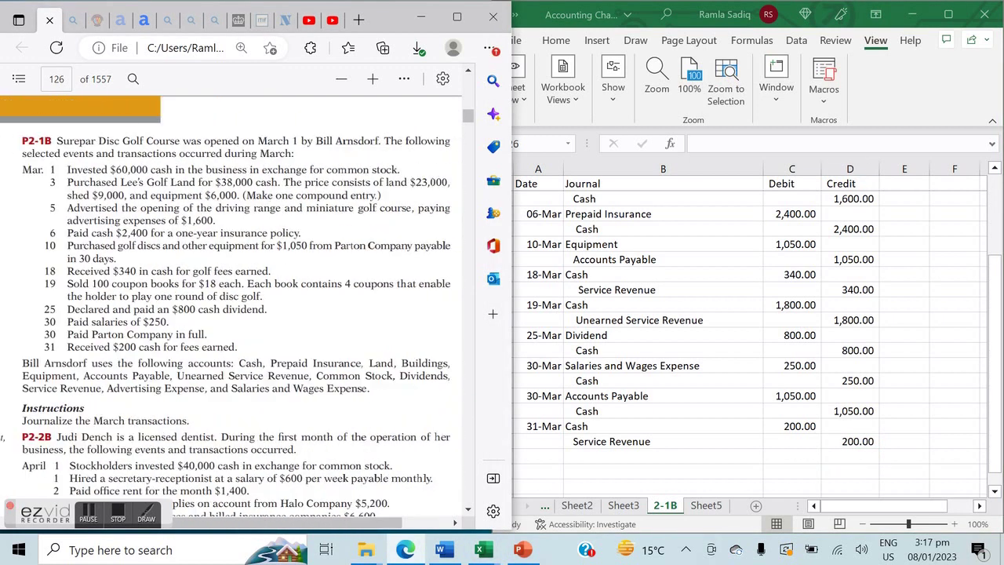
left_click(723, 310)
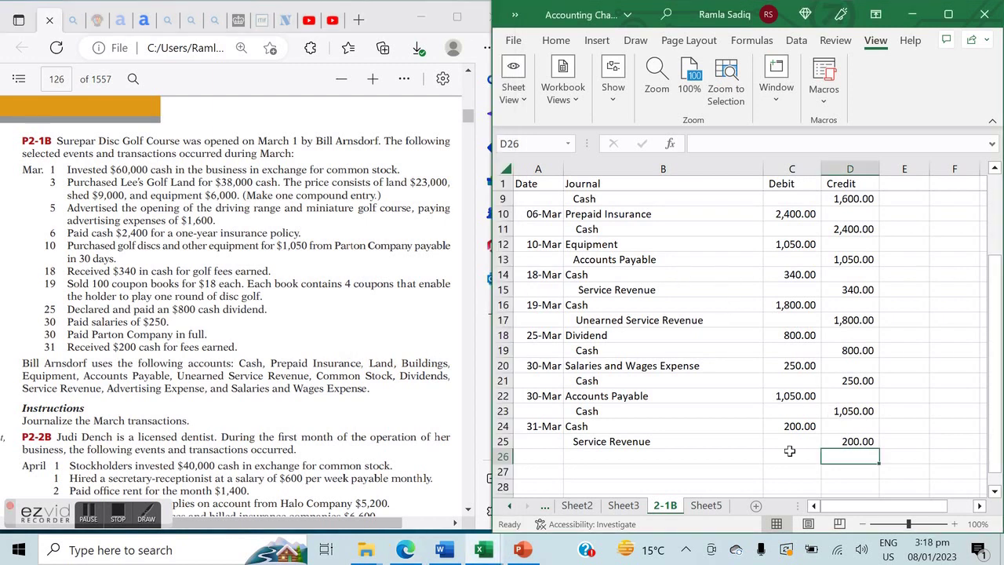